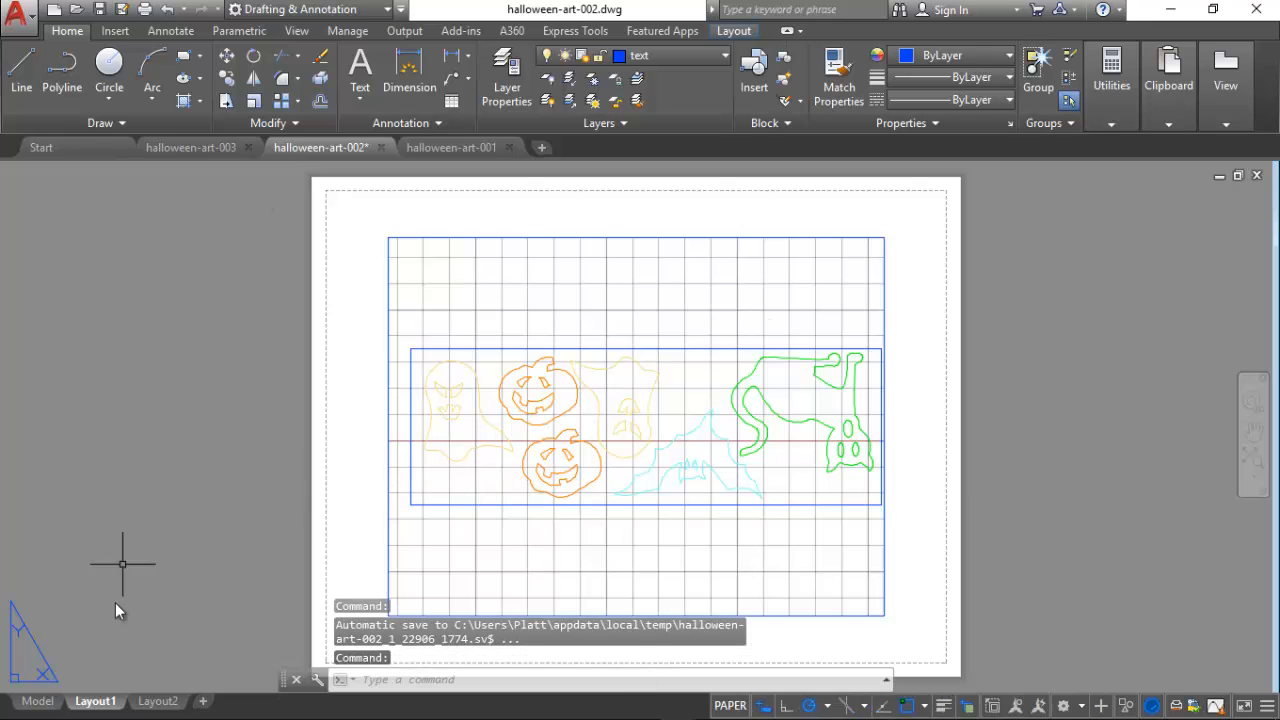
# Step: View Layout2 of halloween-art-002, then add a new layout to halloween-art-001 from its Layout1
pyautogui.click(155, 702)
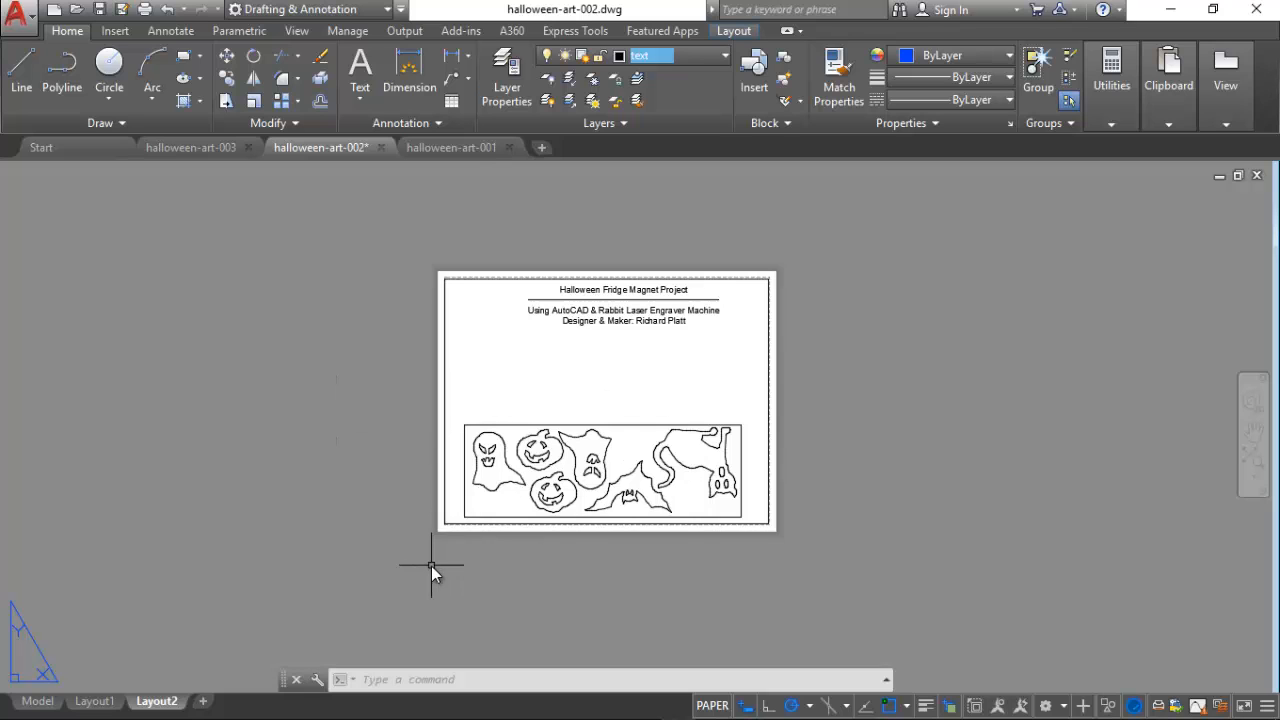
pyautogui.click(438, 147)
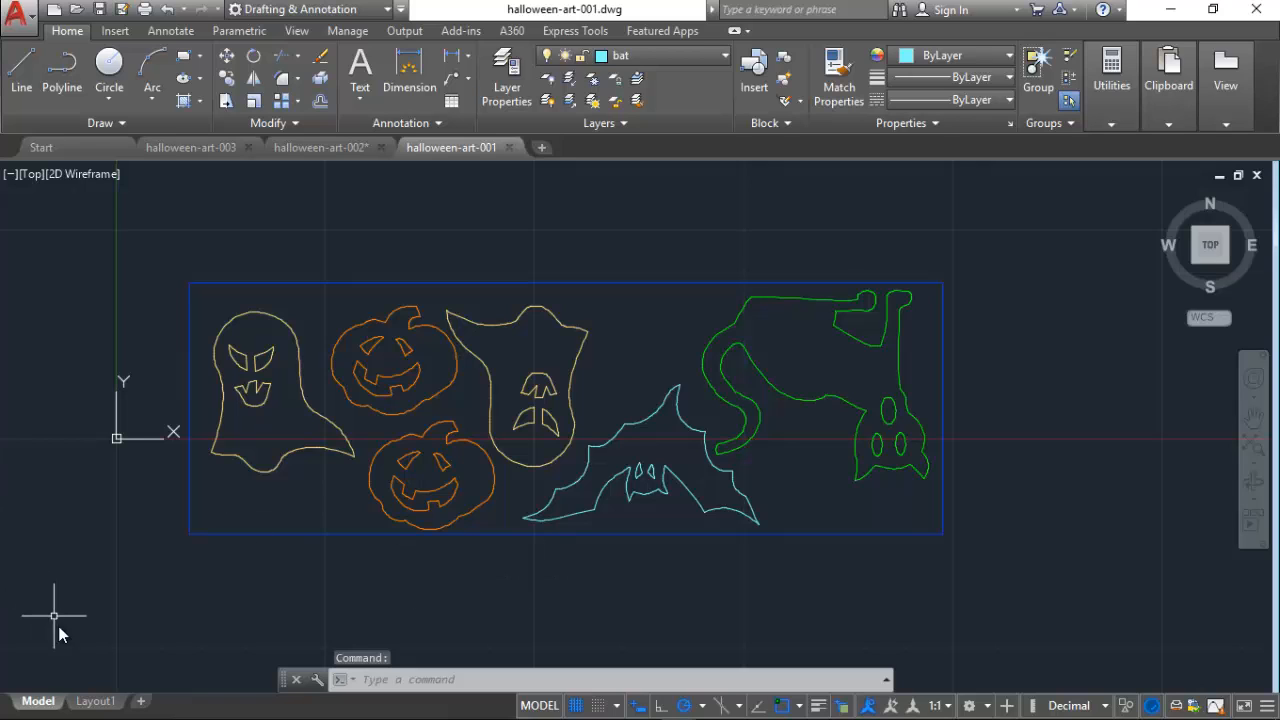
pyautogui.click(95, 701)
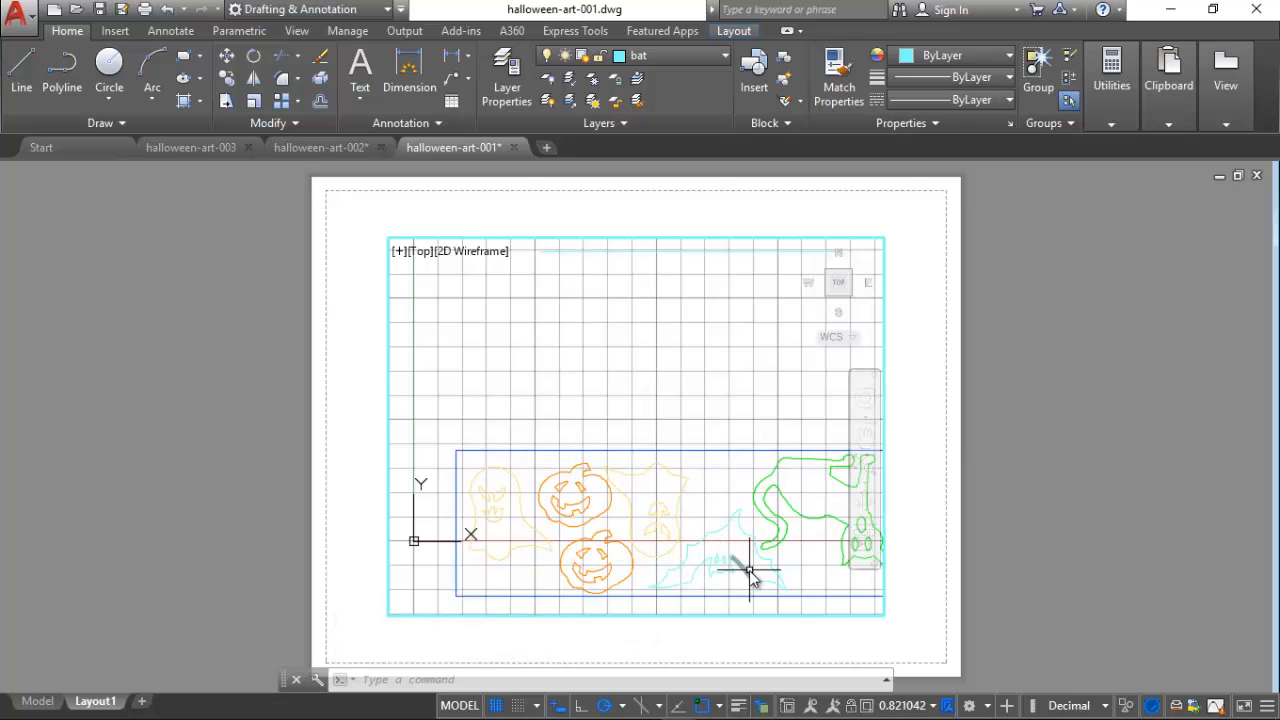
pyautogui.click(142, 702)
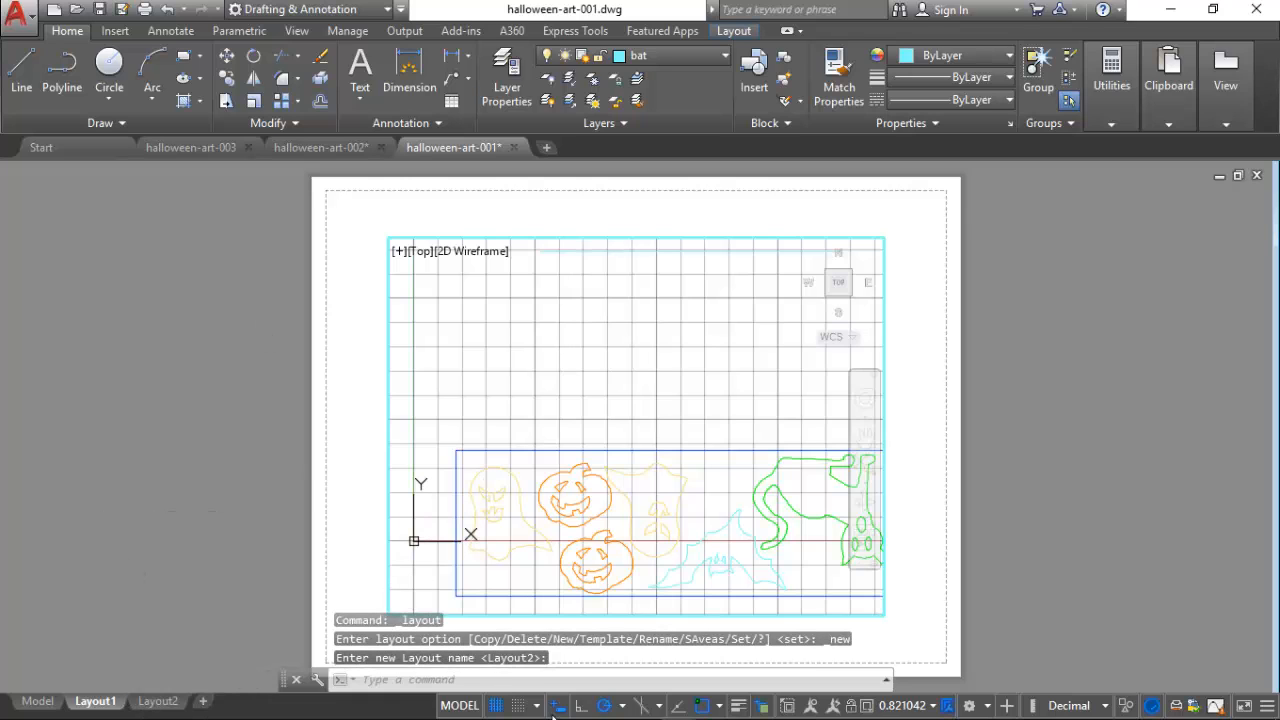
# Step: Turn off the grid in the Layout1 viewport and reposition the artwork so the whole rectangle fits inside the viewport
pyautogui.click(495, 706)
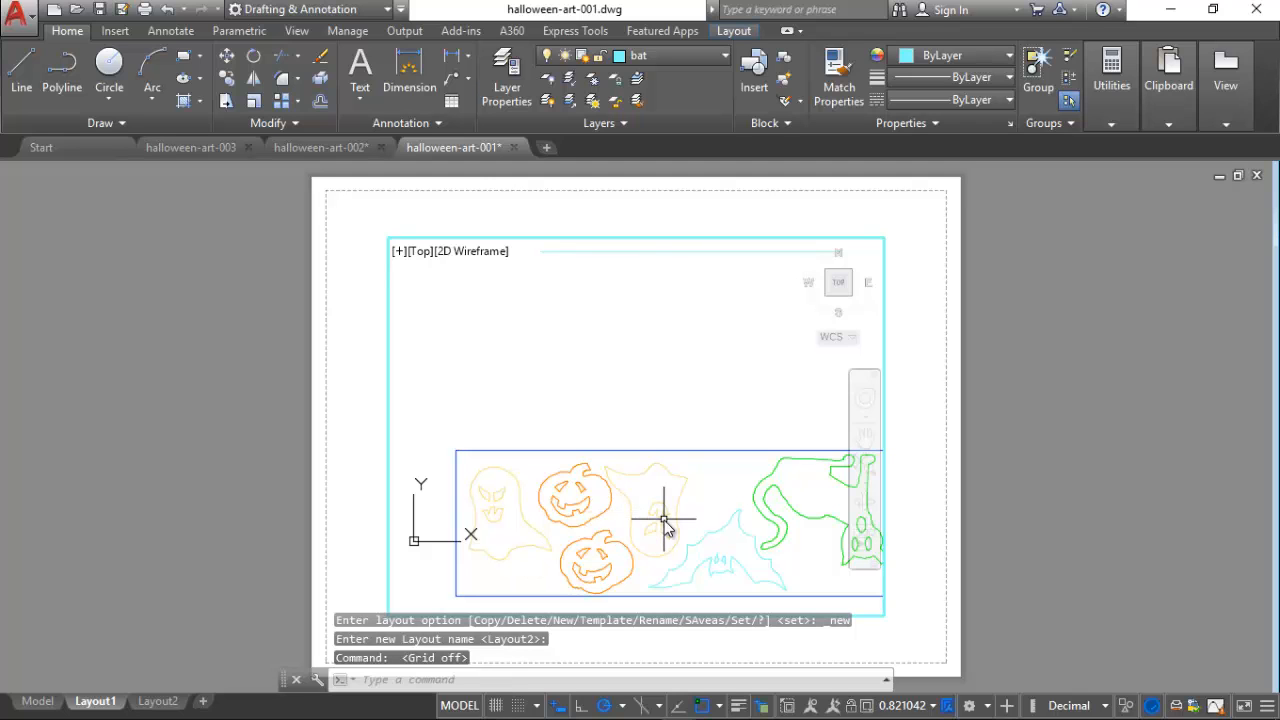
pyautogui.moveTo(661, 523)
pyautogui.mouseDown(button='middle')
pyautogui.moveTo(541, 515)
pyautogui.moveTo(617, 527)
pyautogui.mouseUp(button='middle')
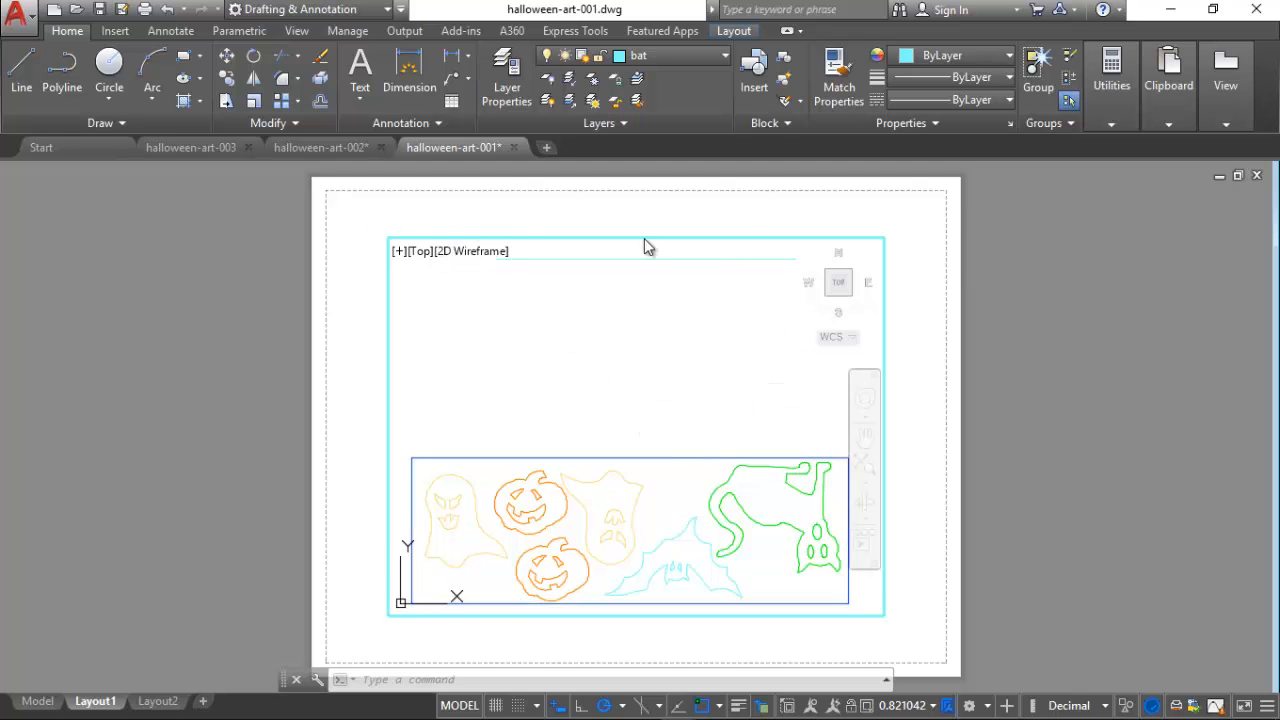
# Step: Create a new layer named View Port in the layer properties, widening the Color column for readability
pyautogui.click(516, 90)
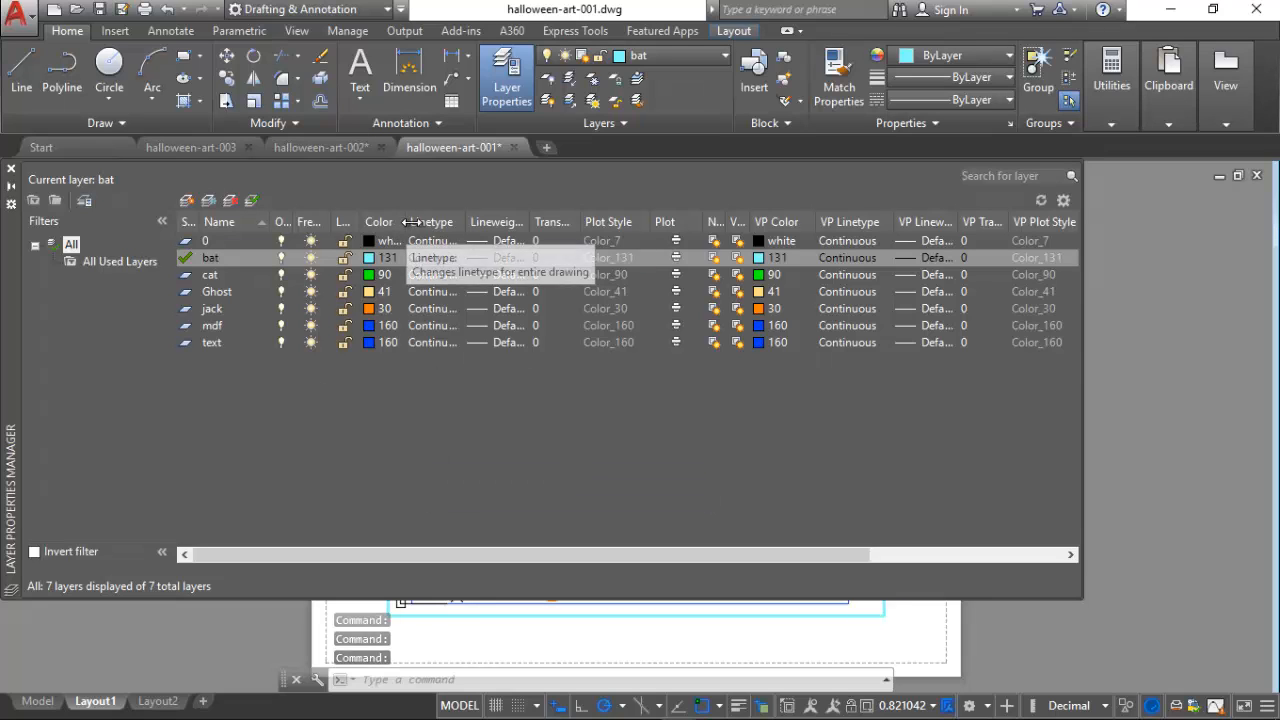
pyautogui.moveTo(405, 222); pyautogui.dragTo(436, 222)
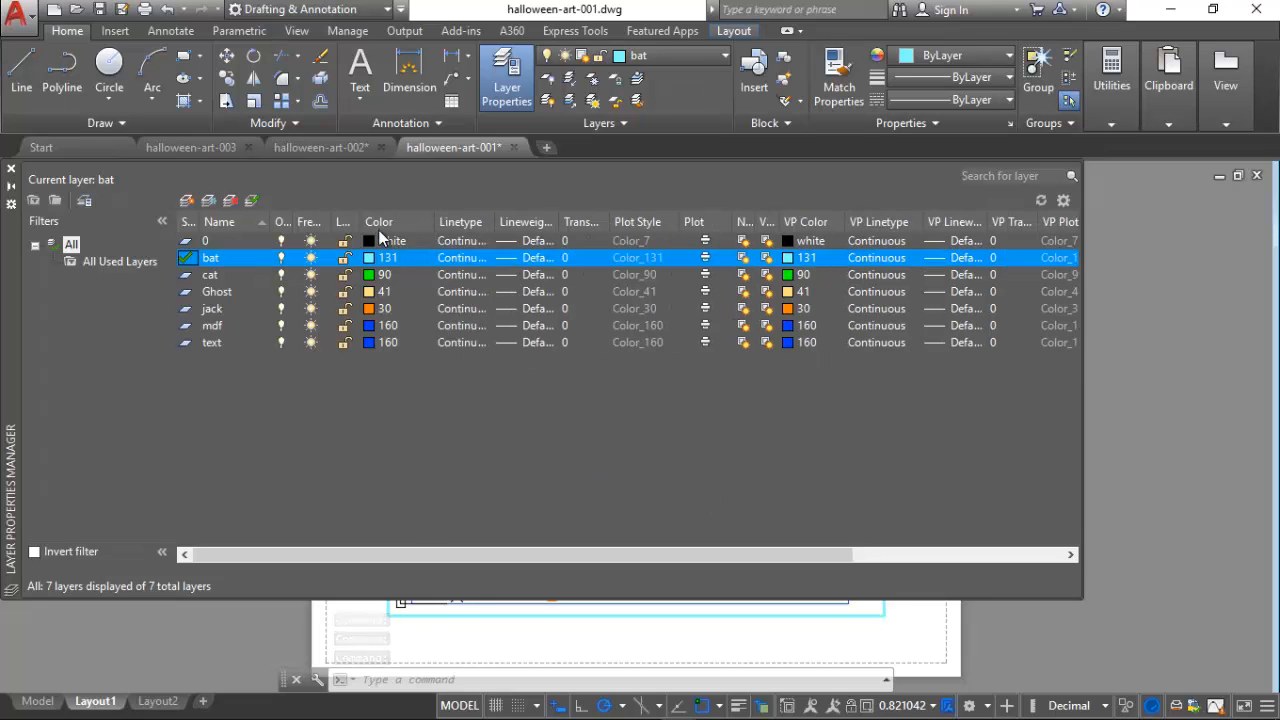
pyautogui.click(211, 346)
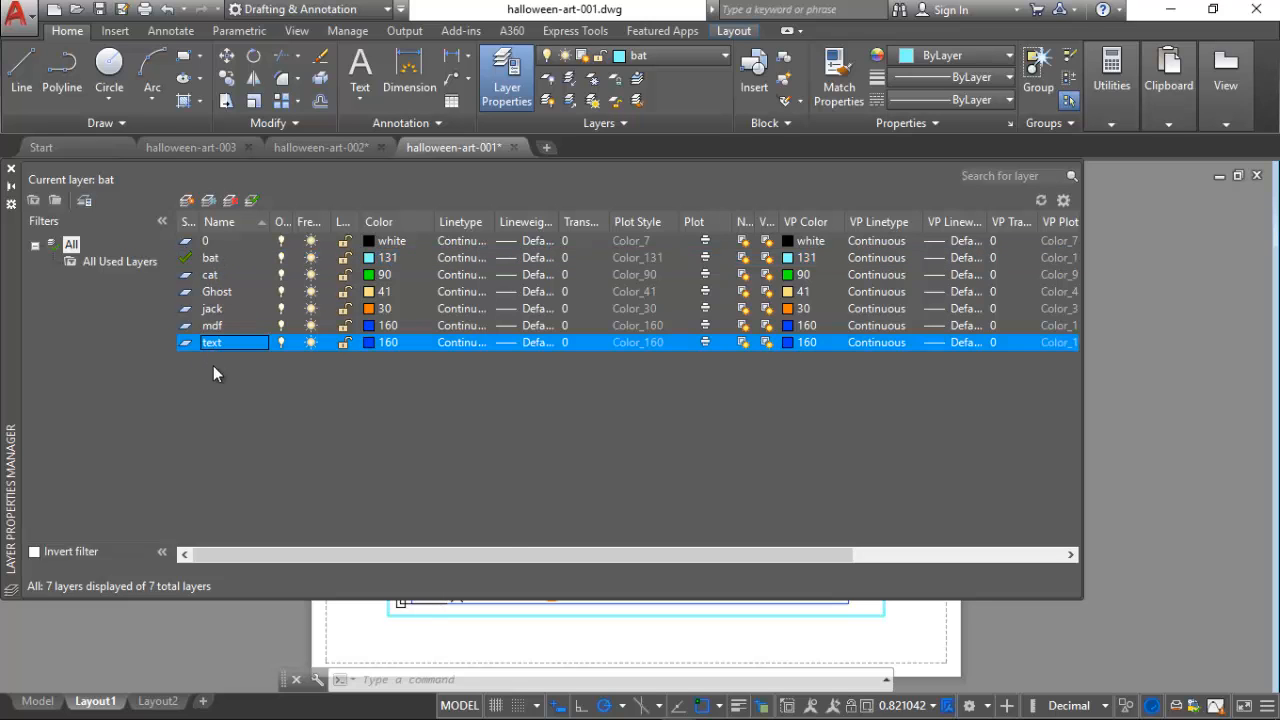
pyautogui.rightClick(231, 377)
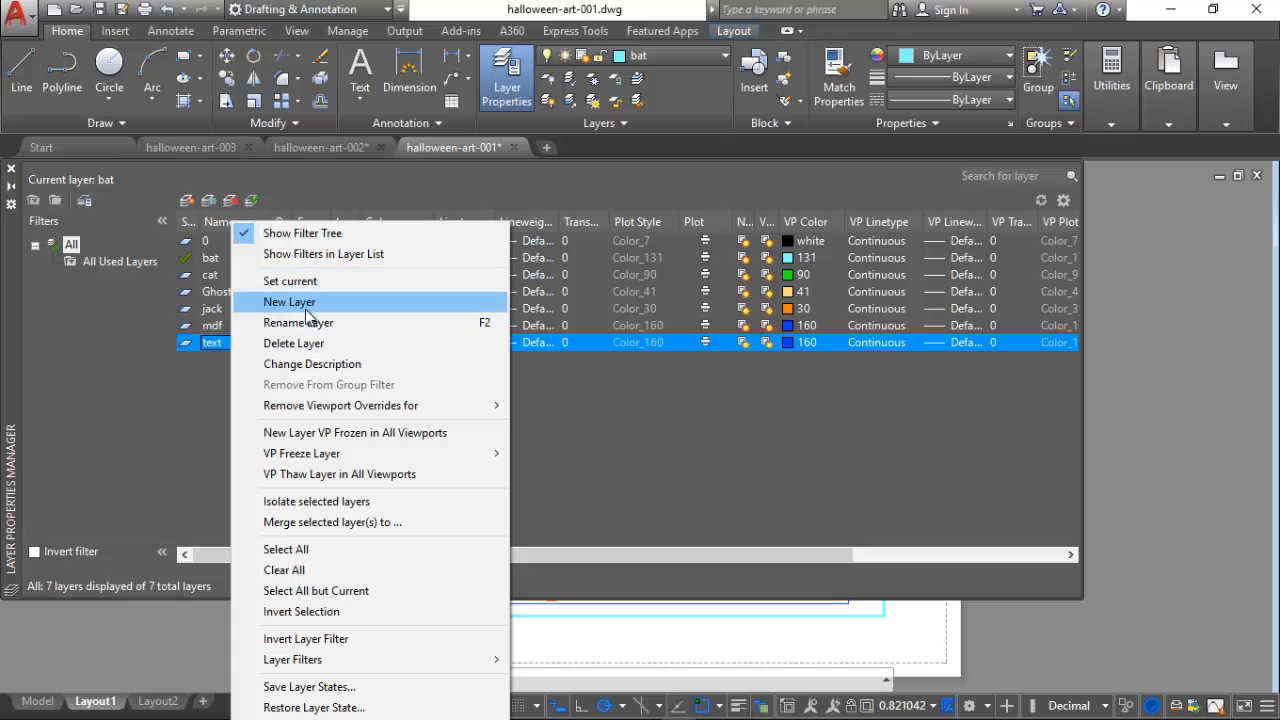
pyautogui.click(290, 302)
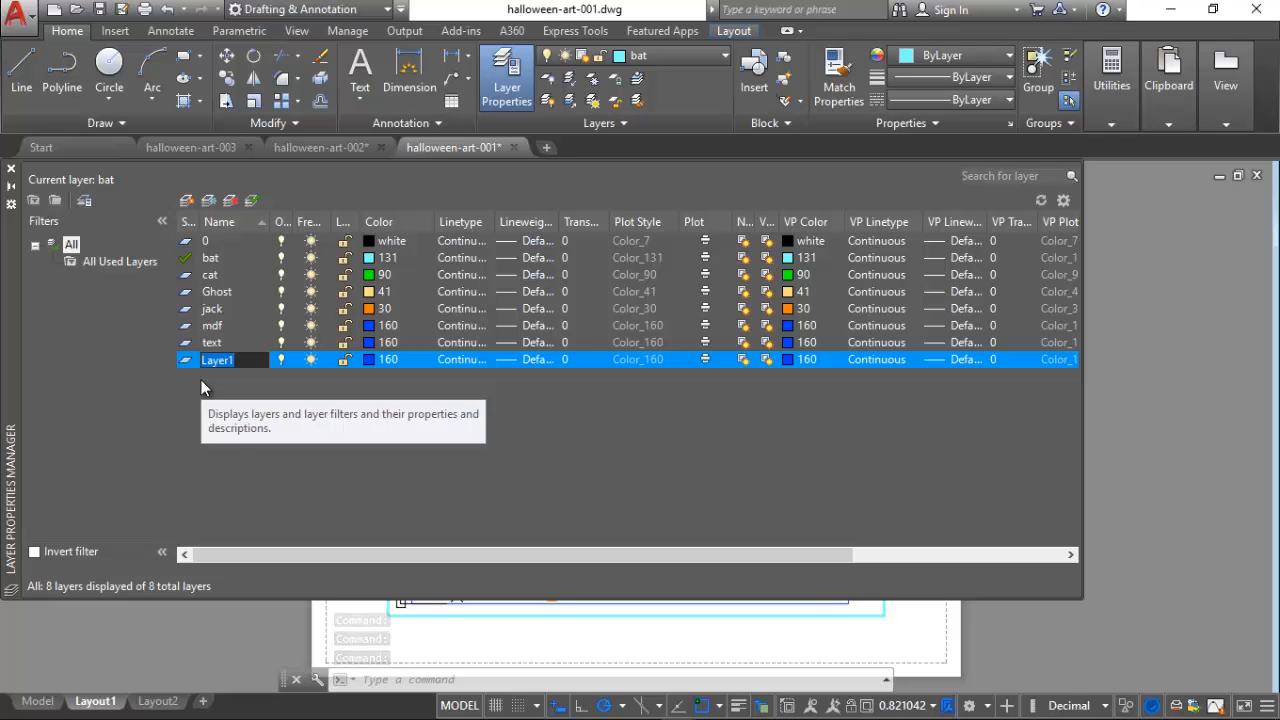
pyautogui.write('View Port')
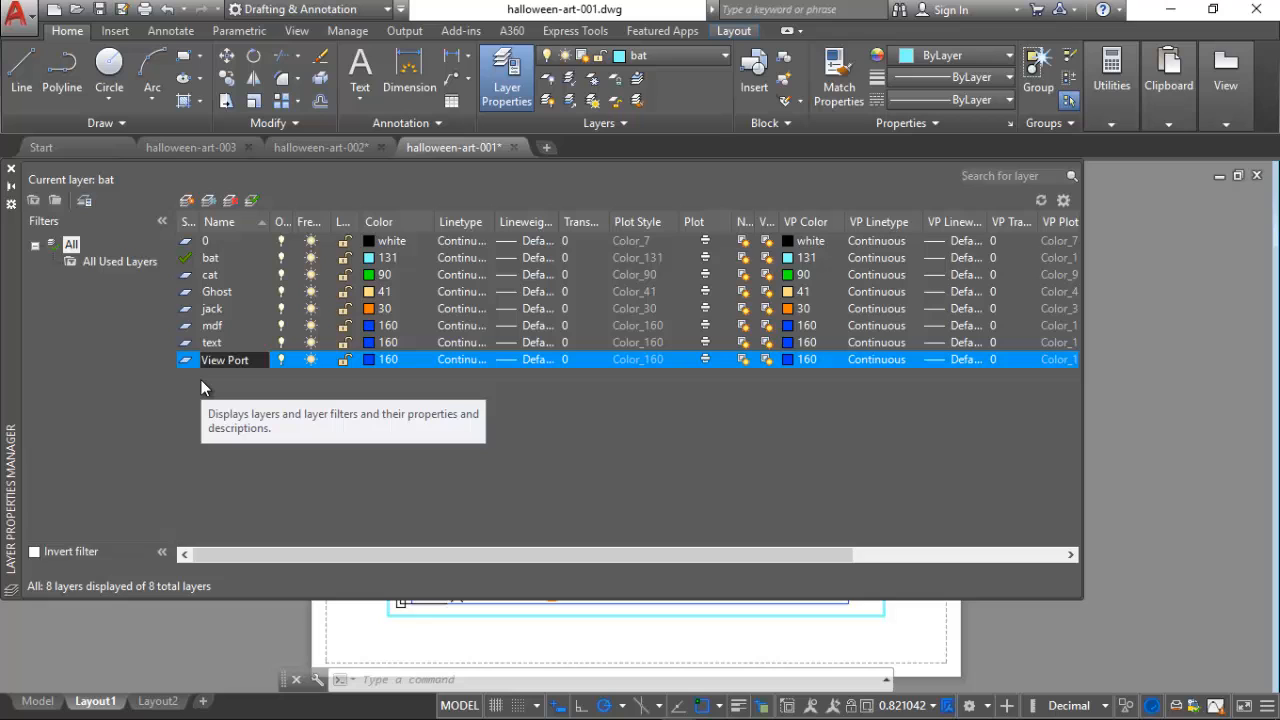
pyautogui.press('Return')
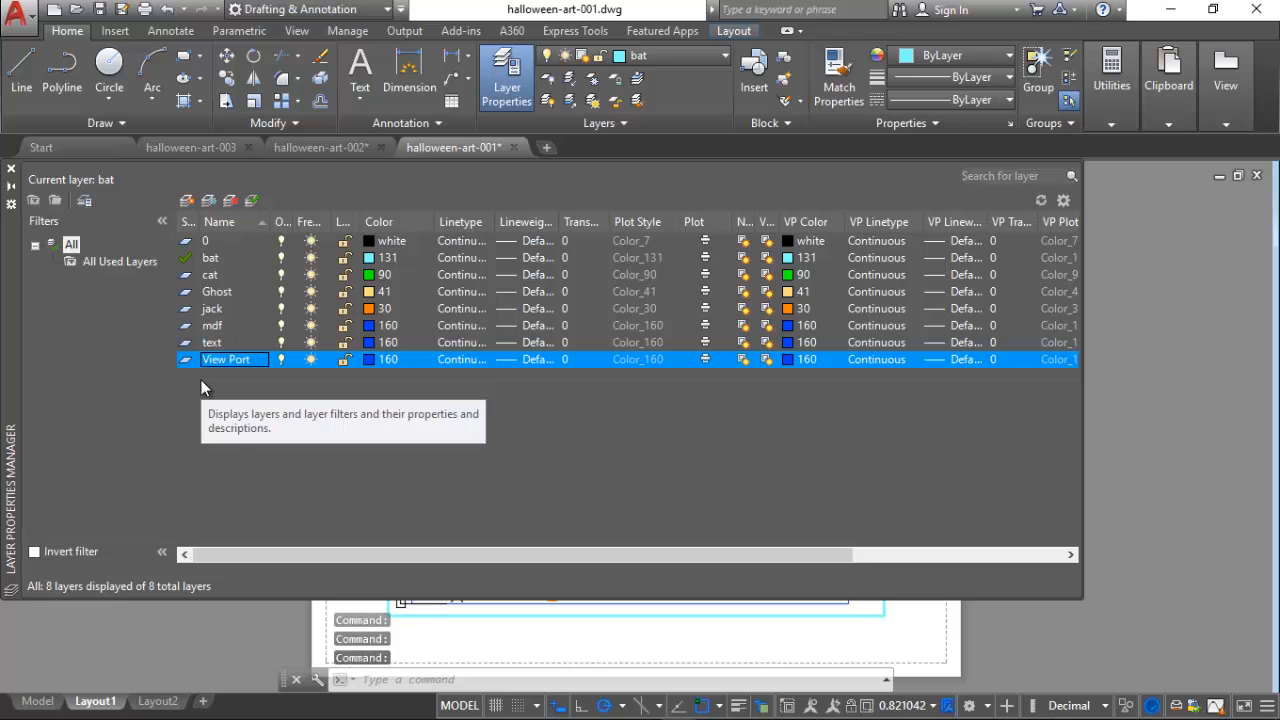
# Step: Set the viewport color of the View Port layer to black, index color 250
pyautogui.click(786, 362)
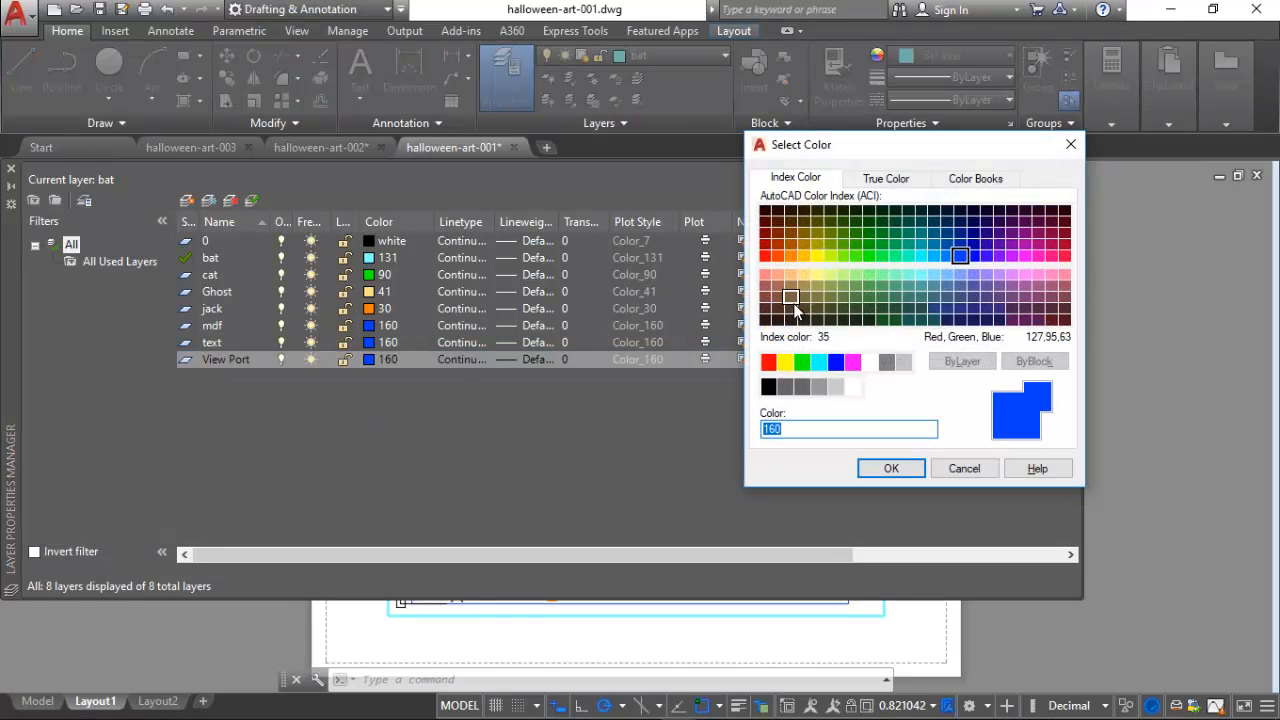
pyautogui.click(775, 390)
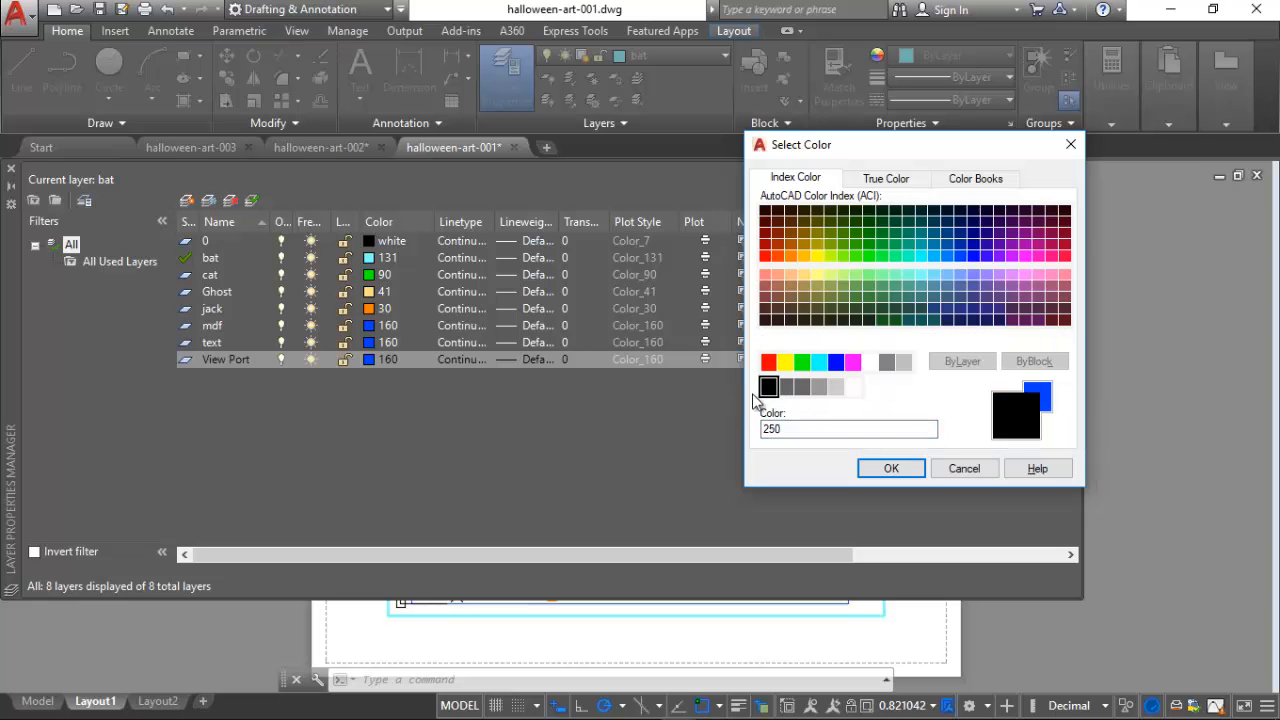
pyautogui.click(866, 470)
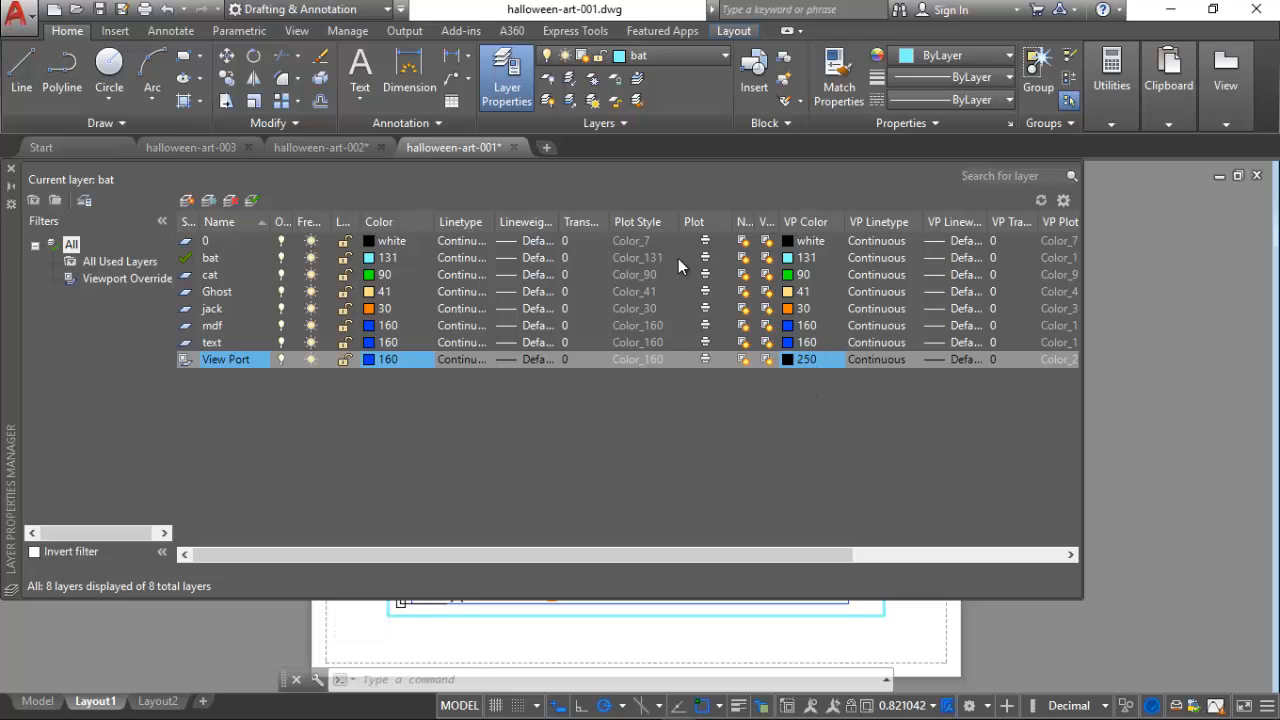
# Step: Set the viewport color of the bat and cat layers to black, index color 250
pyautogui.click(788, 258)
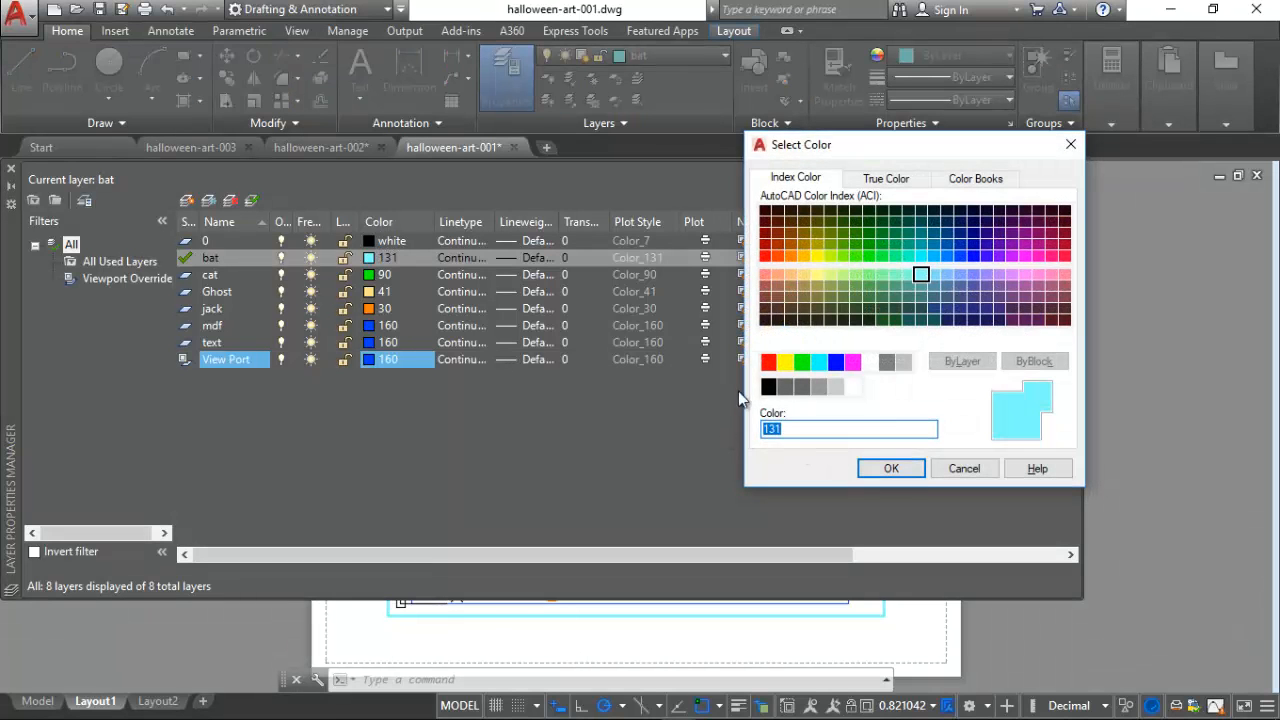
pyautogui.click(769, 387)
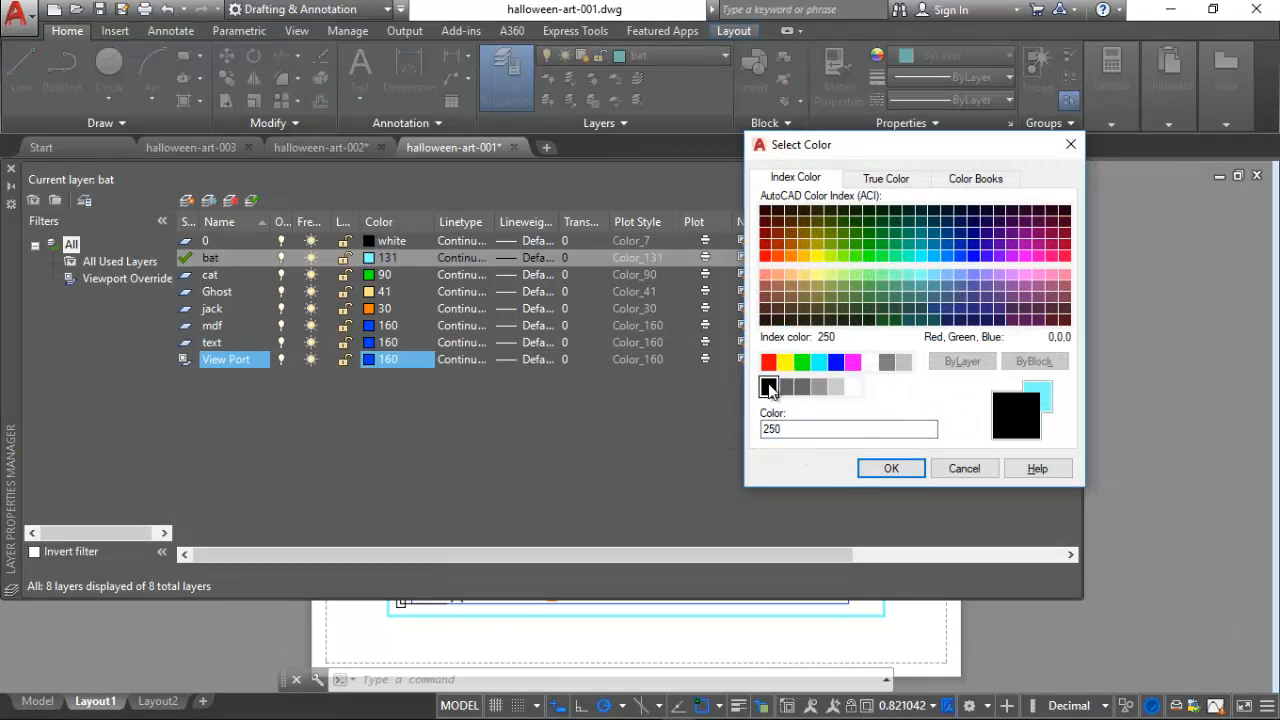
pyautogui.click(889, 468)
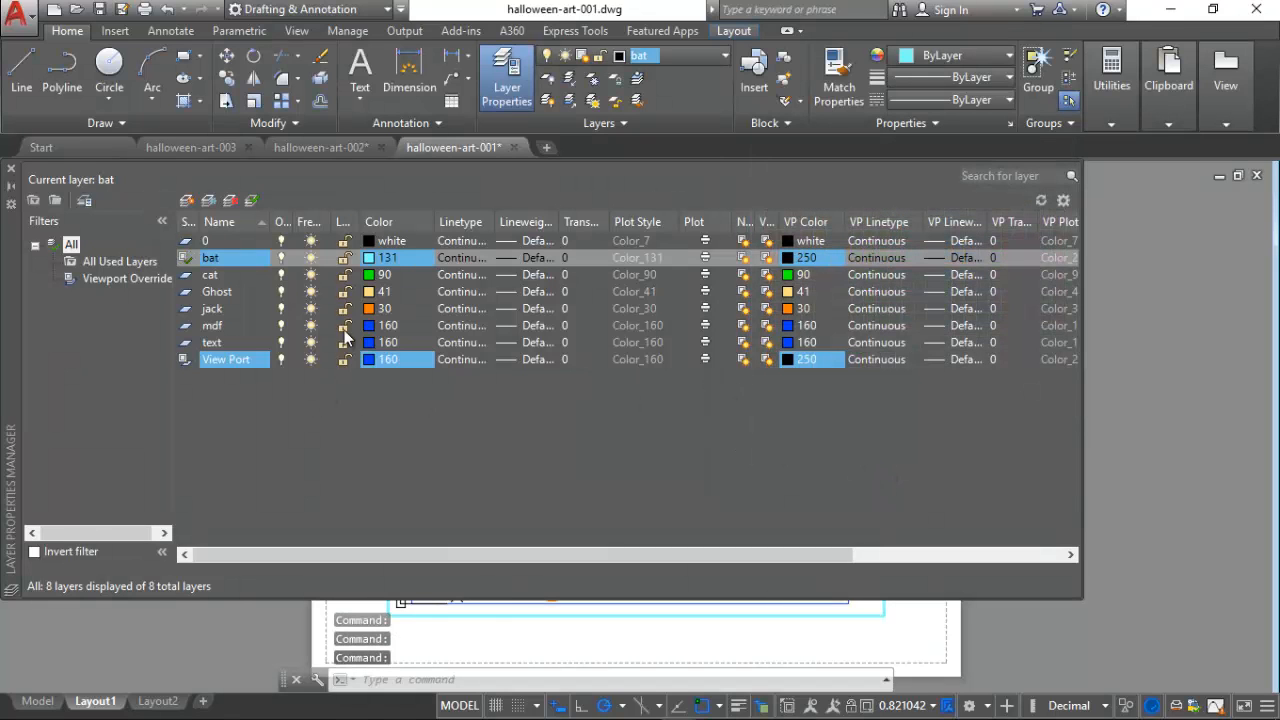
pyautogui.click(793, 276)
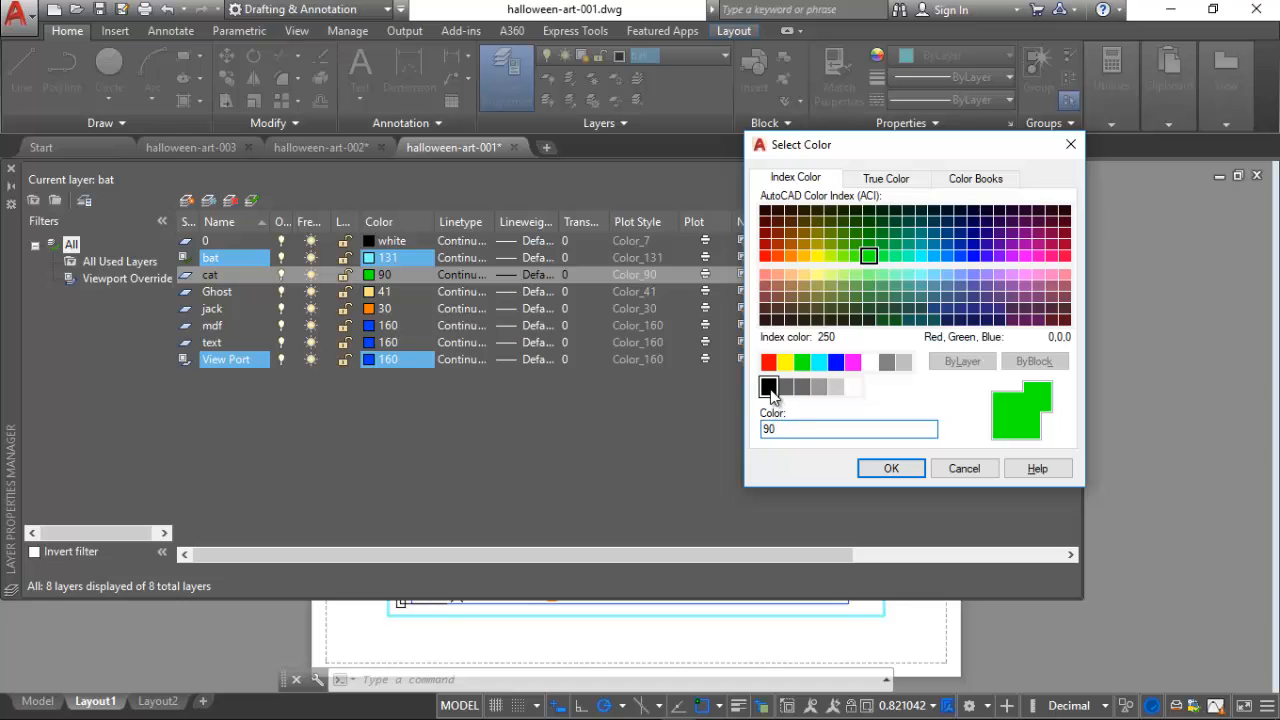
pyautogui.click(768, 386)
pyautogui.click(889, 469)
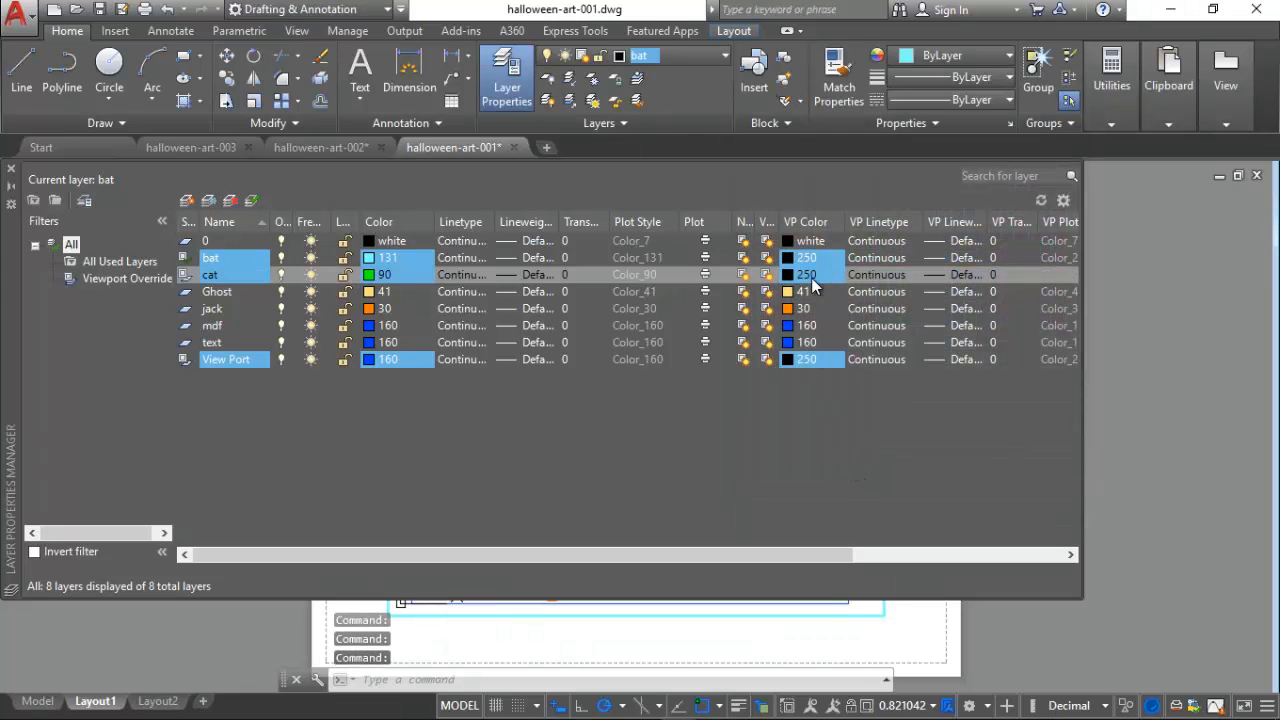
# Step: Set the viewport color of the Ghost and jack layers to black, index color 250
pyautogui.click(787, 292)
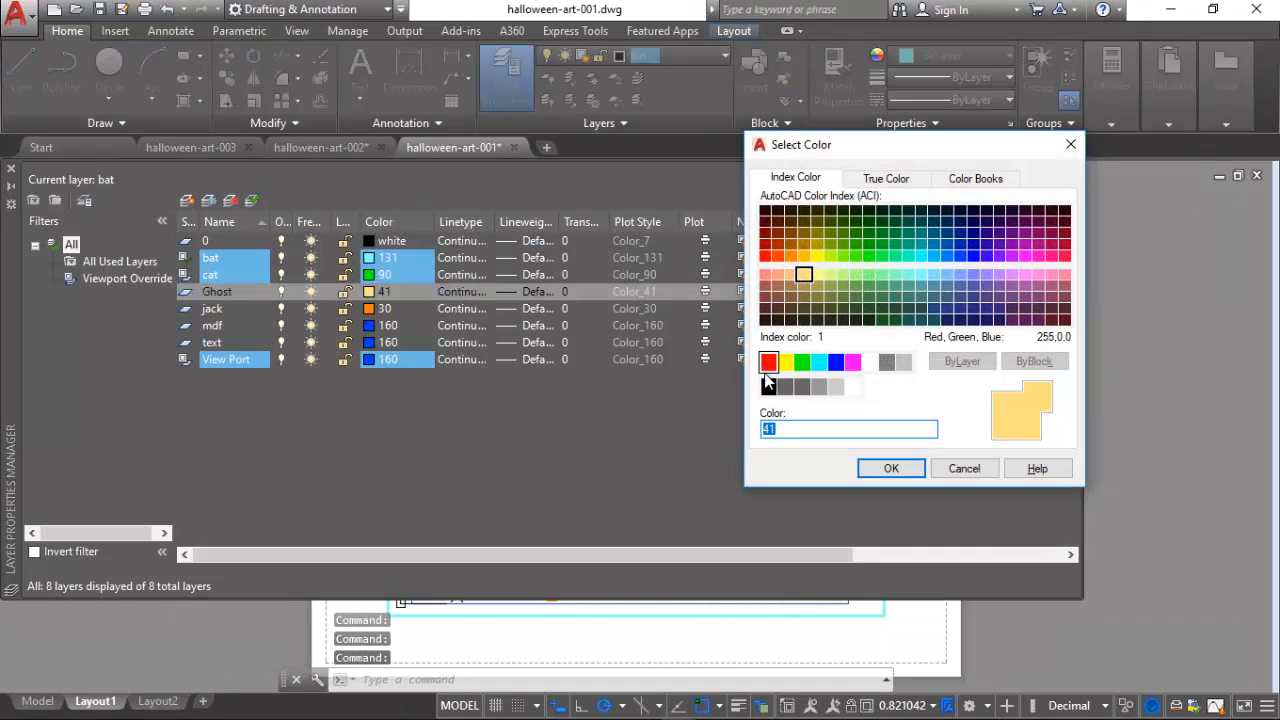
pyautogui.click(768, 386)
pyautogui.click(884, 469)
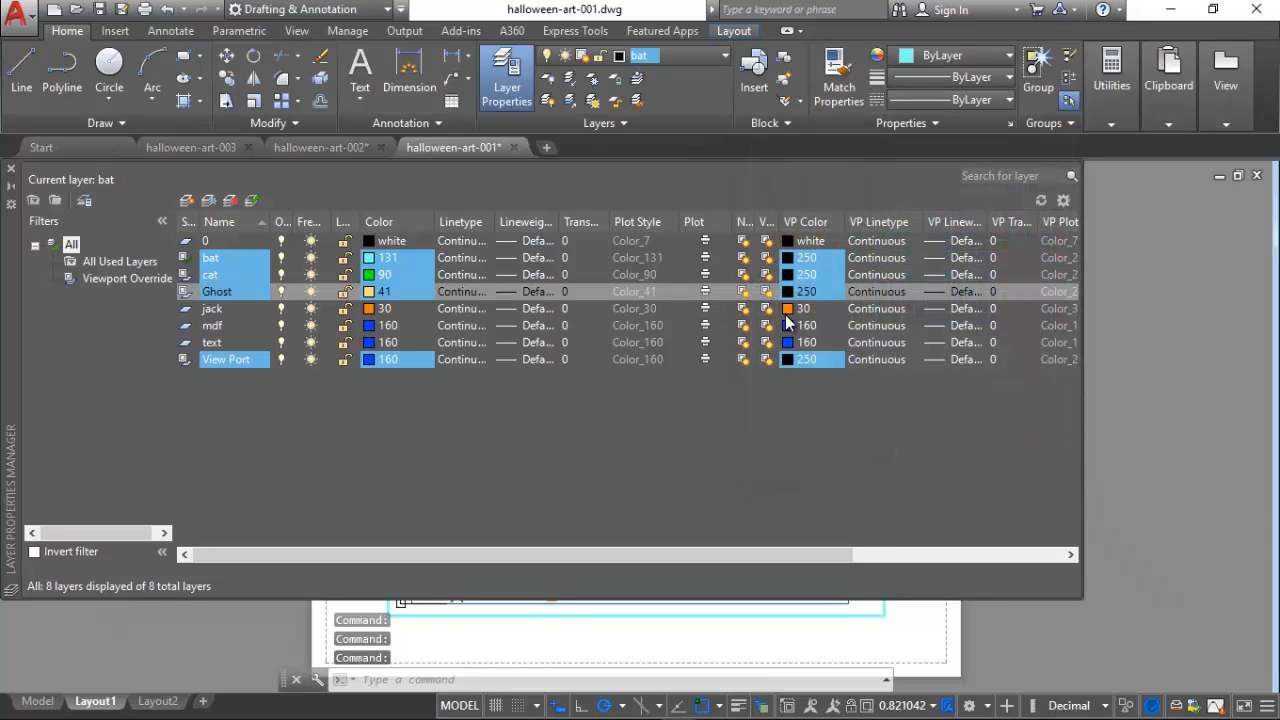
pyautogui.click(788, 309)
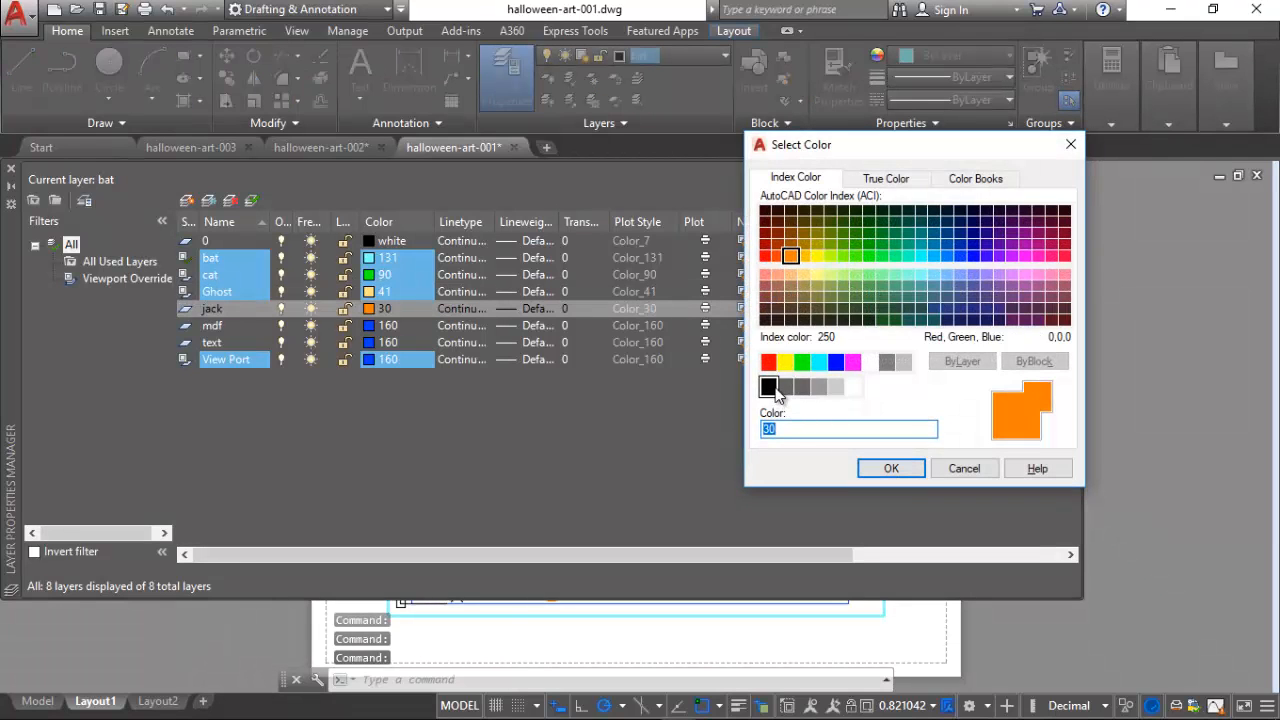
pyautogui.click(768, 386)
pyautogui.click(887, 466)
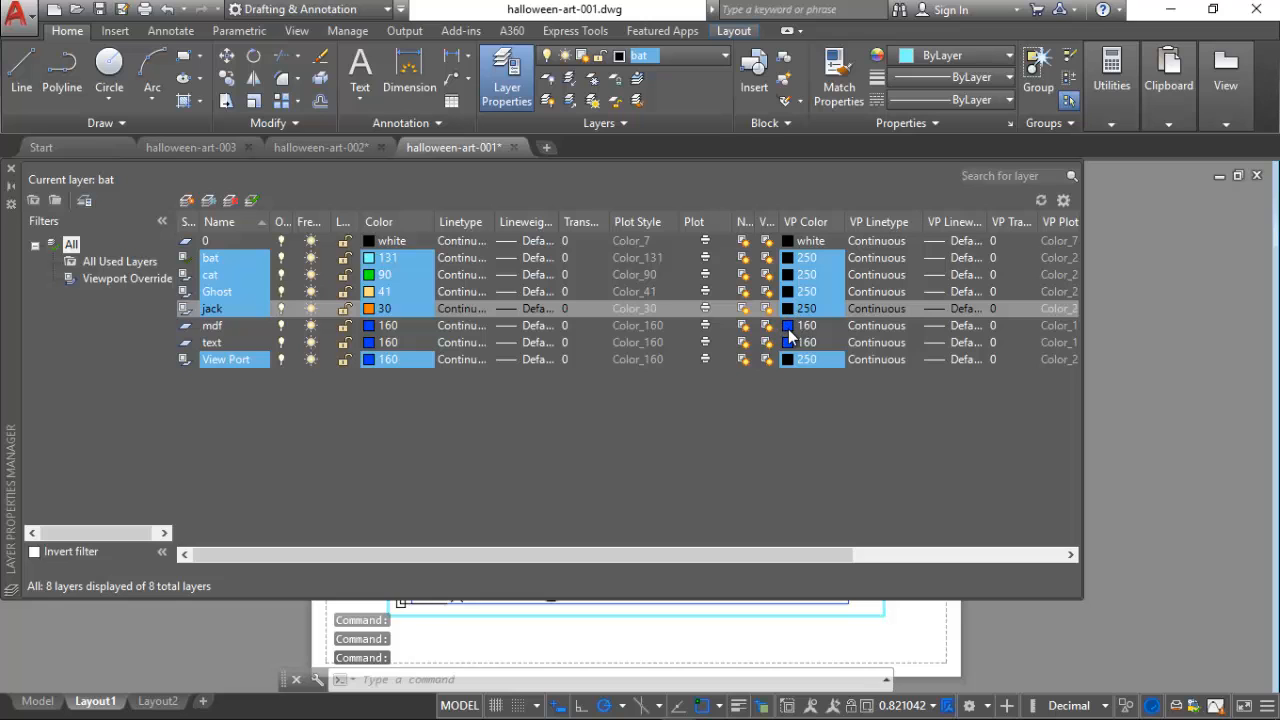
# Step: Set the mdf layer's viewport color to black 250, accept 160 for the text layer, and close the layer properties
pyautogui.click(788, 326)
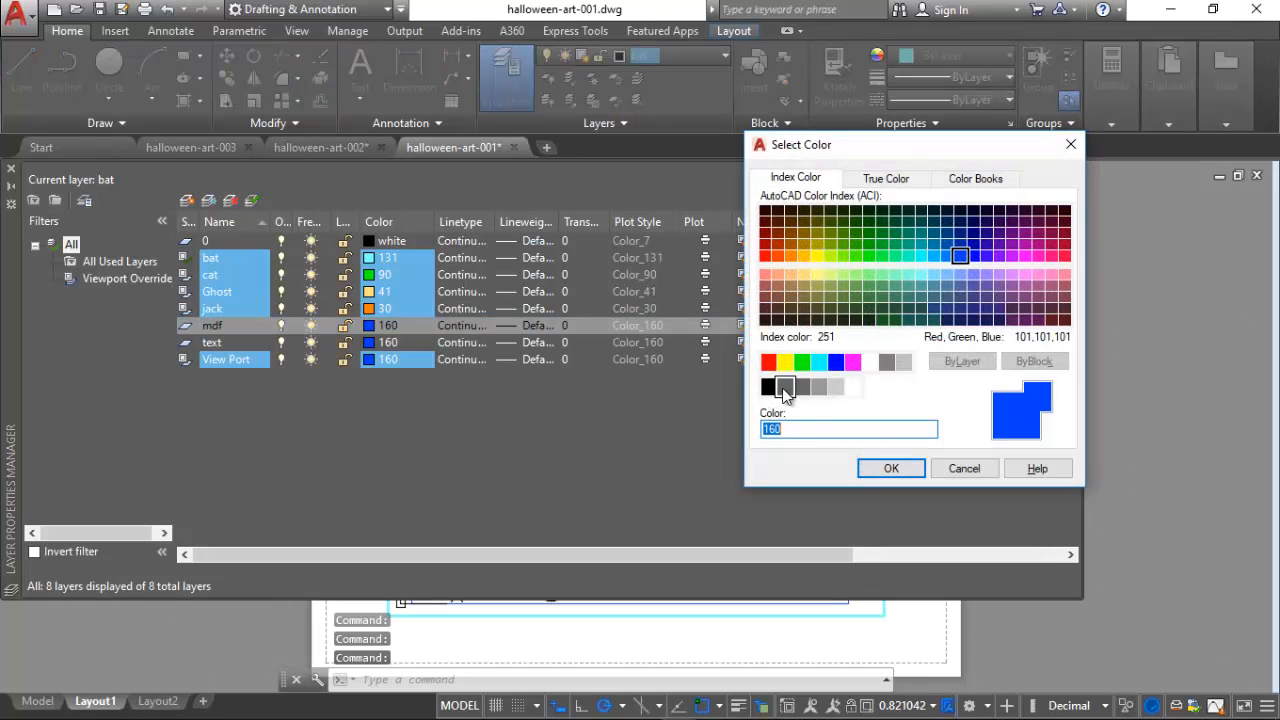
pyautogui.click(768, 386)
pyautogui.click(888, 468)
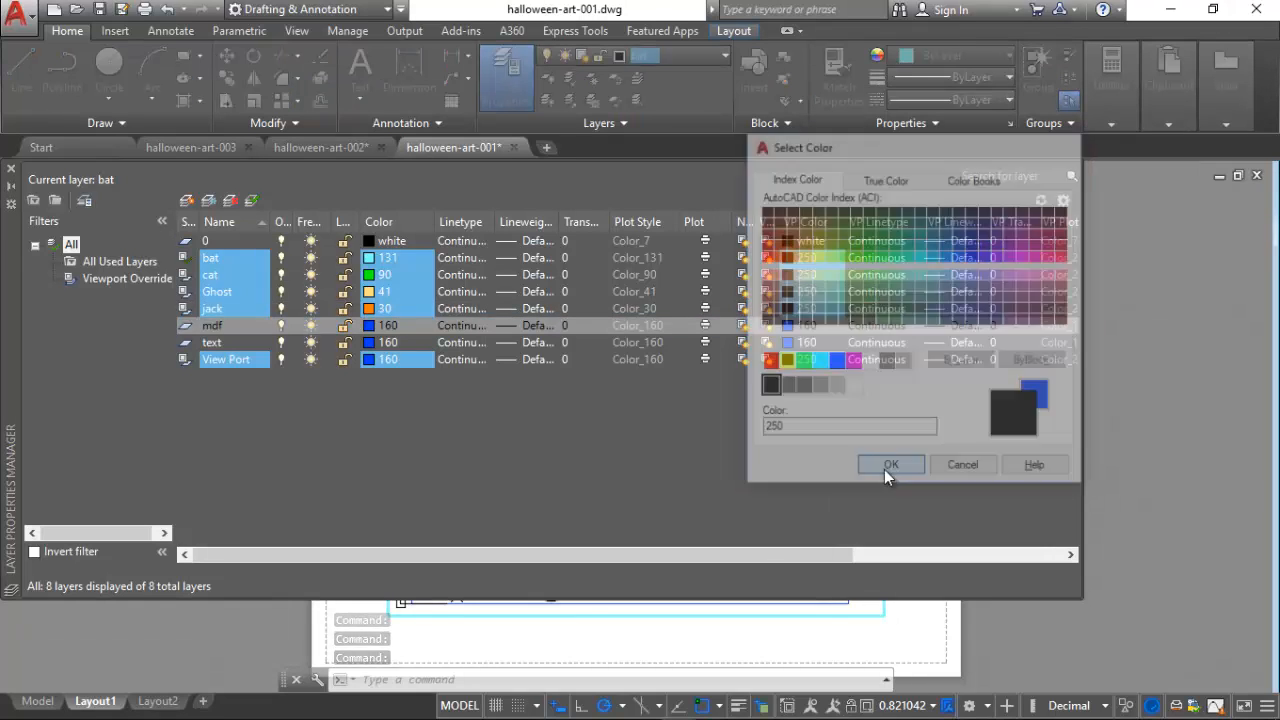
pyautogui.click(788, 343)
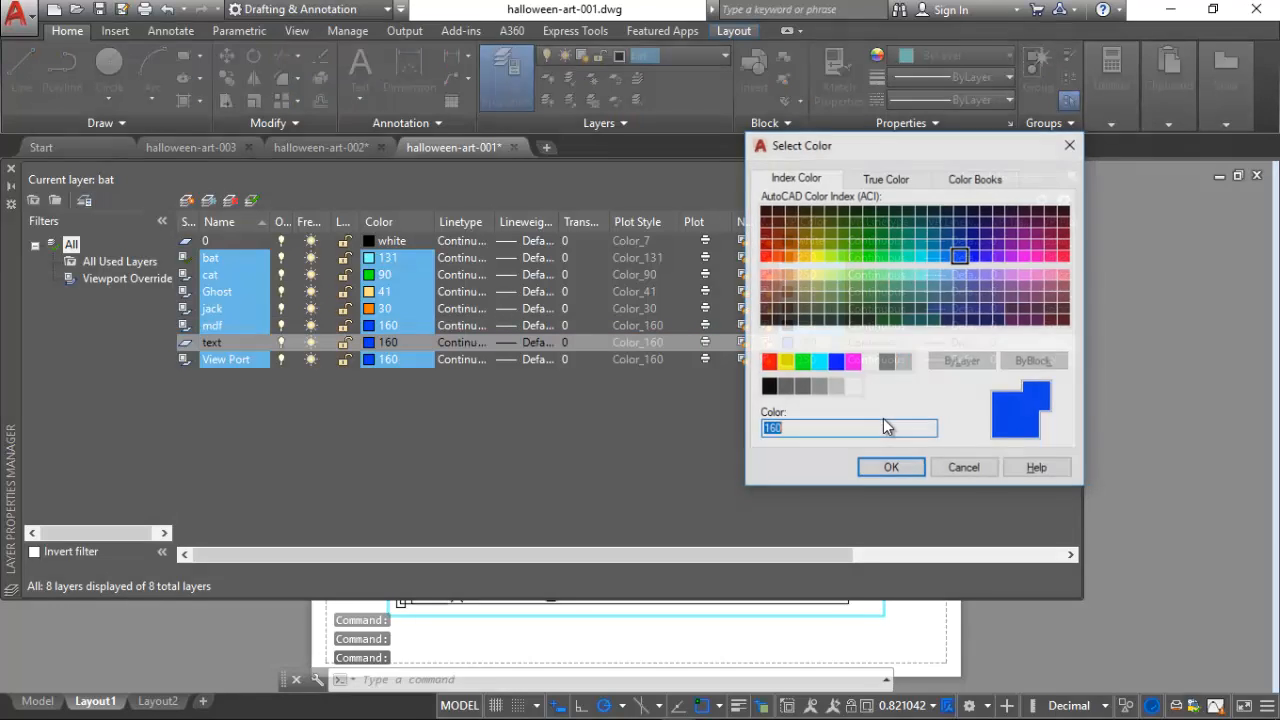
pyautogui.press('Return')
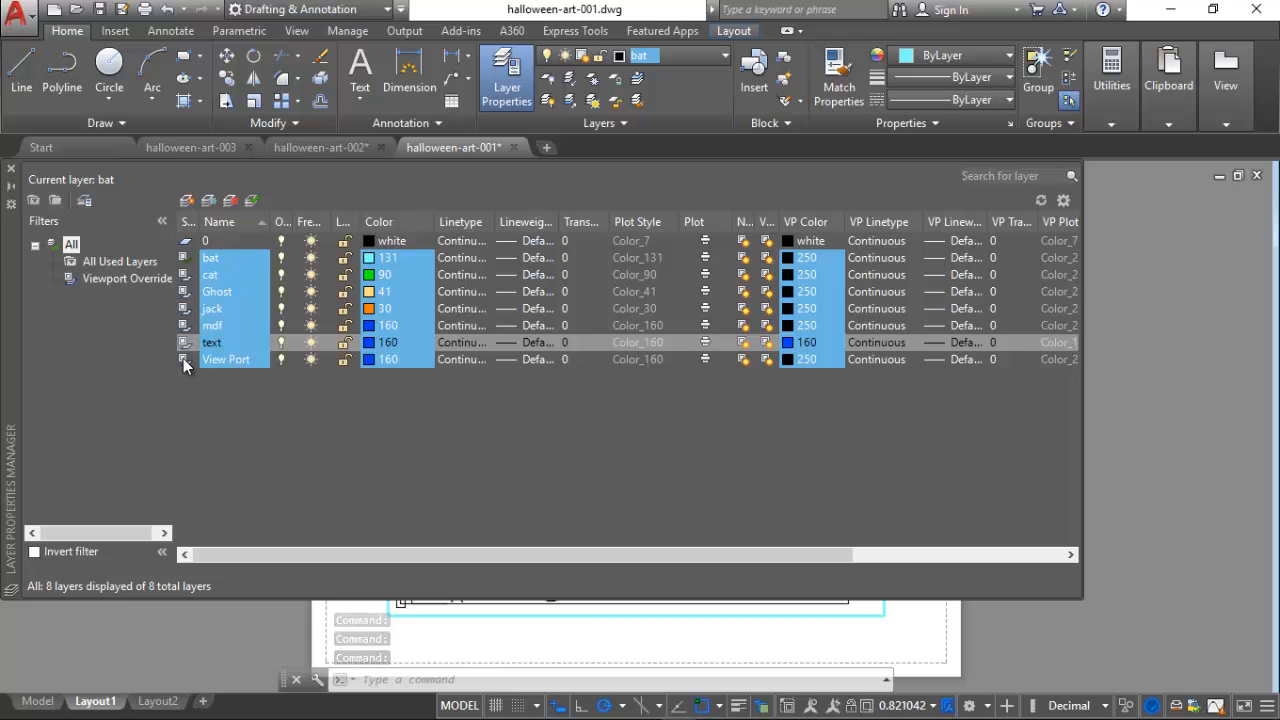
pyautogui.click(11, 170)
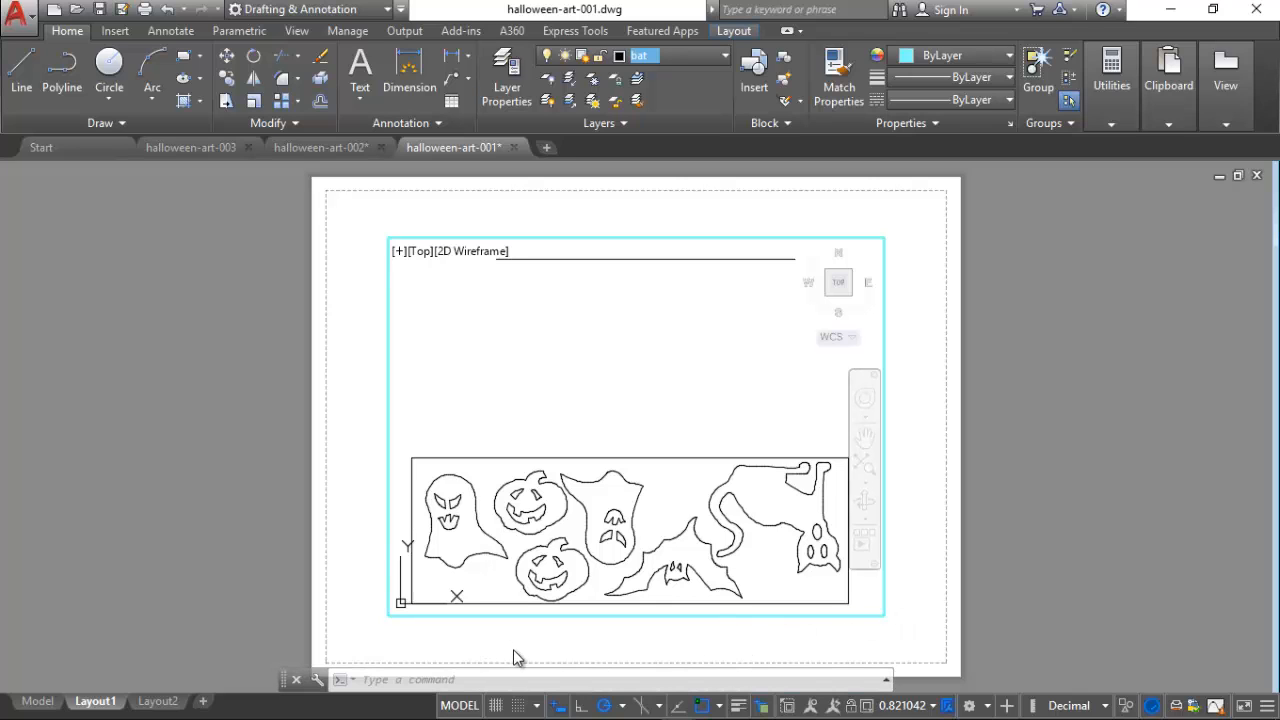
# Step: In paper space, stretch the viewport's lower-right and upper-left corners outward to just inside the dashed printable margin
pyautogui.click(459, 705)
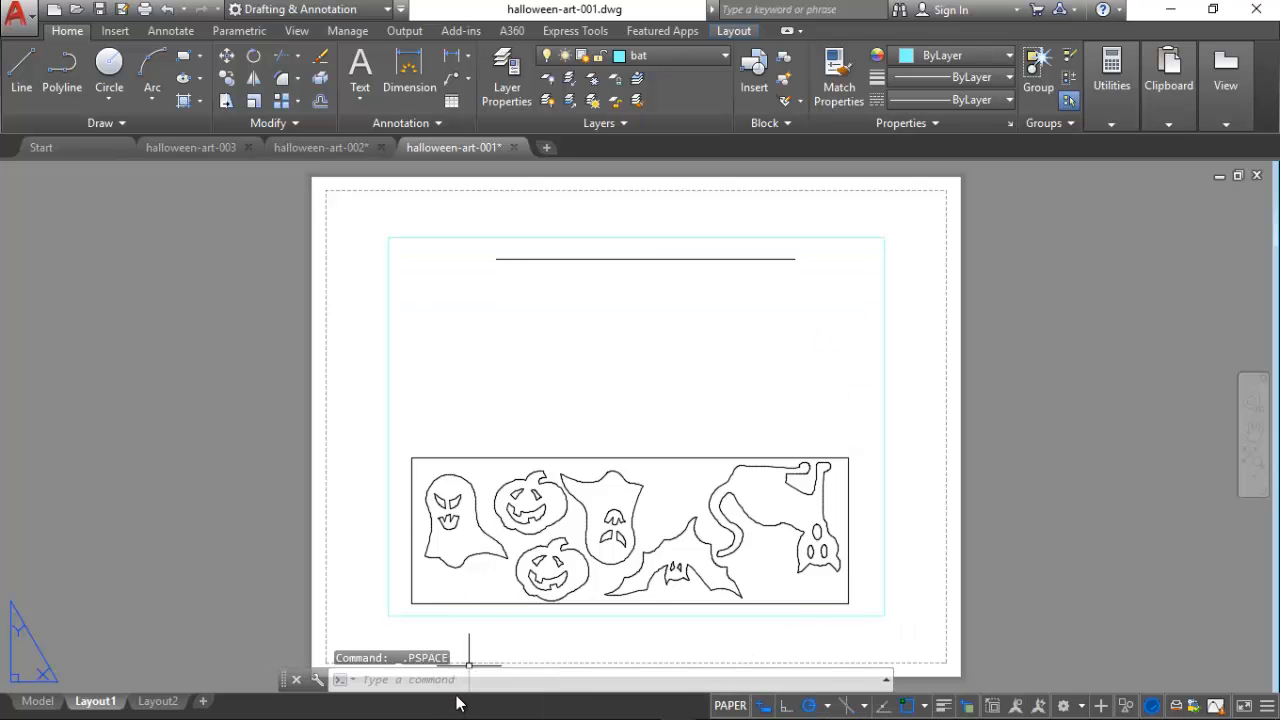
pyautogui.click(388, 528)
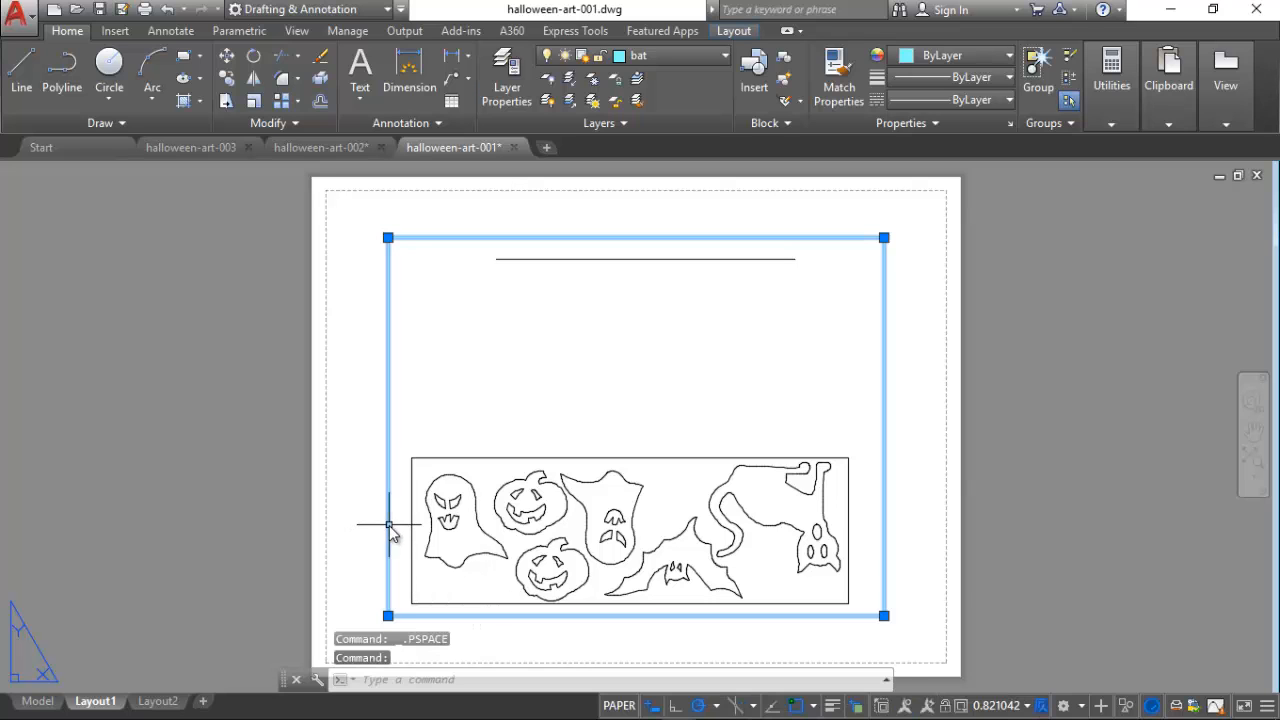
pyautogui.click(884, 616)
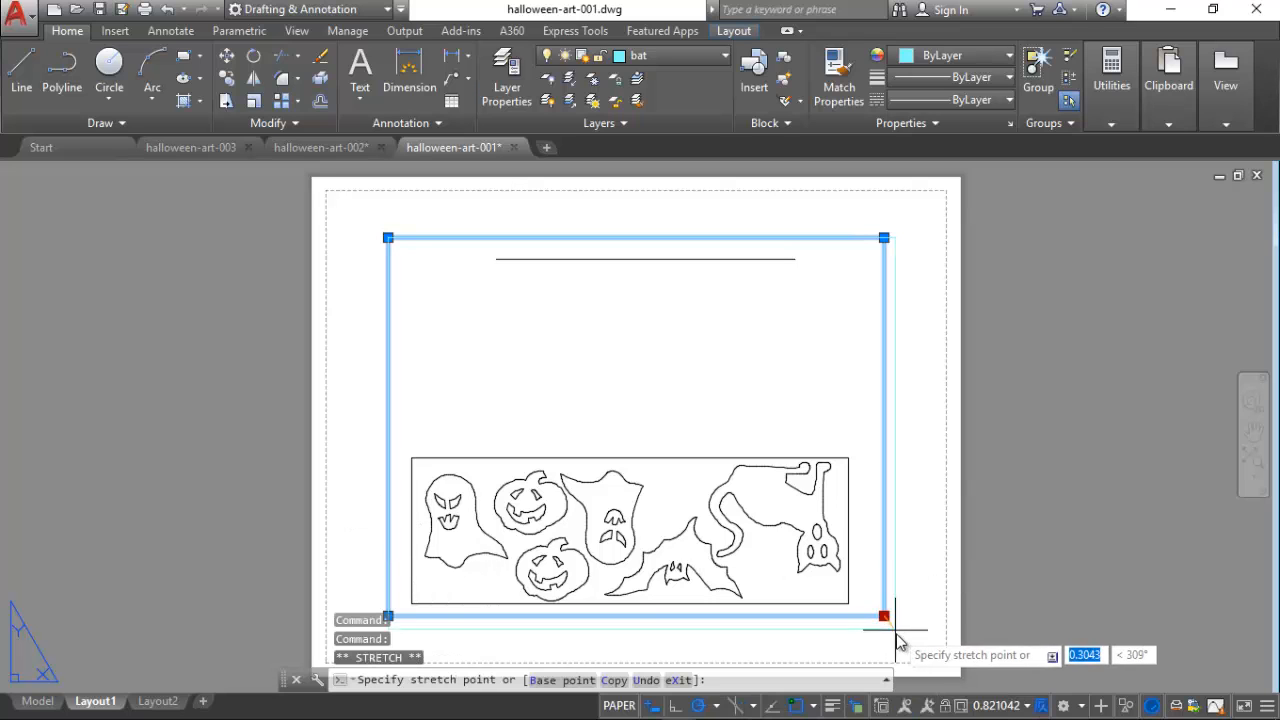
pyautogui.click(938, 658)
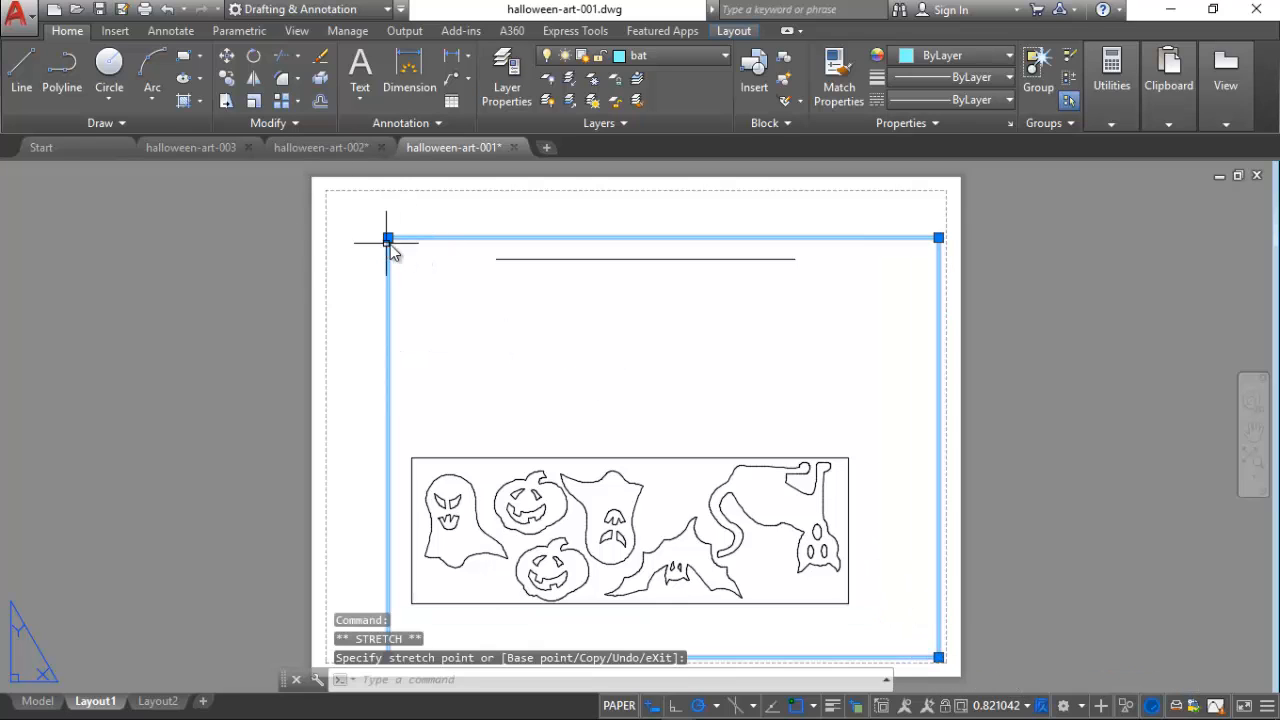
pyautogui.click(388, 238)
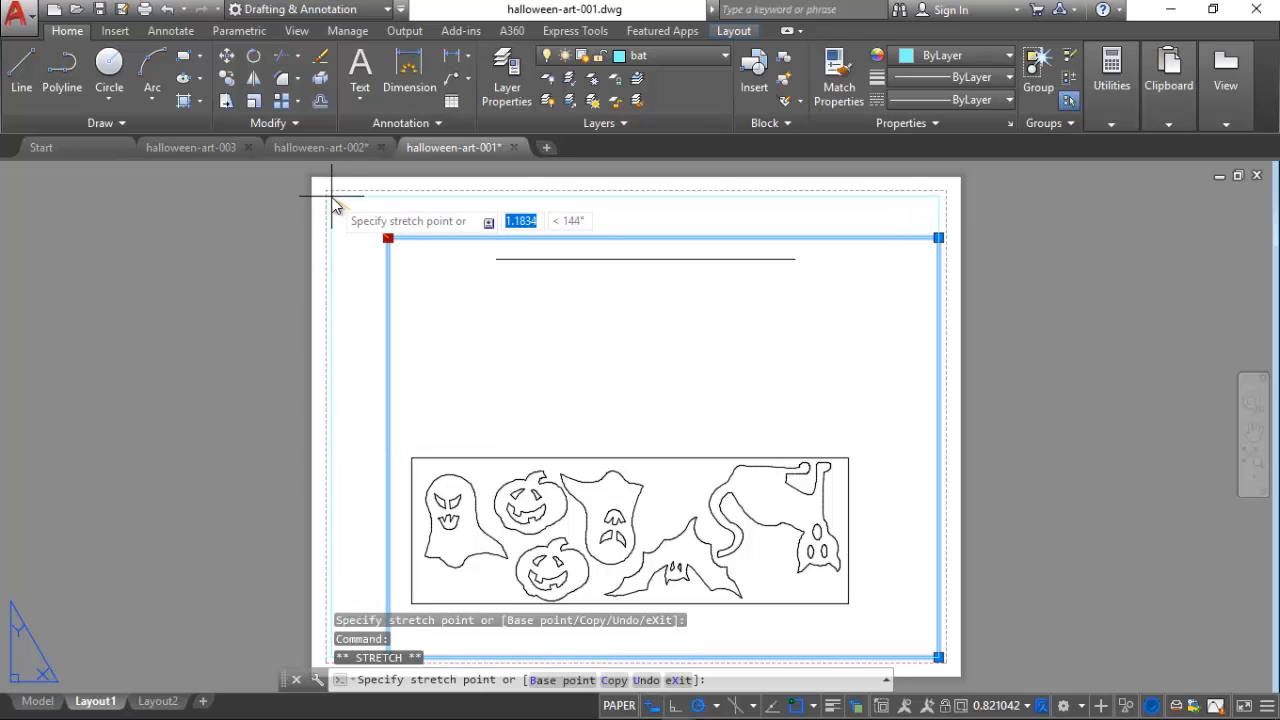
pyautogui.click(331, 197)
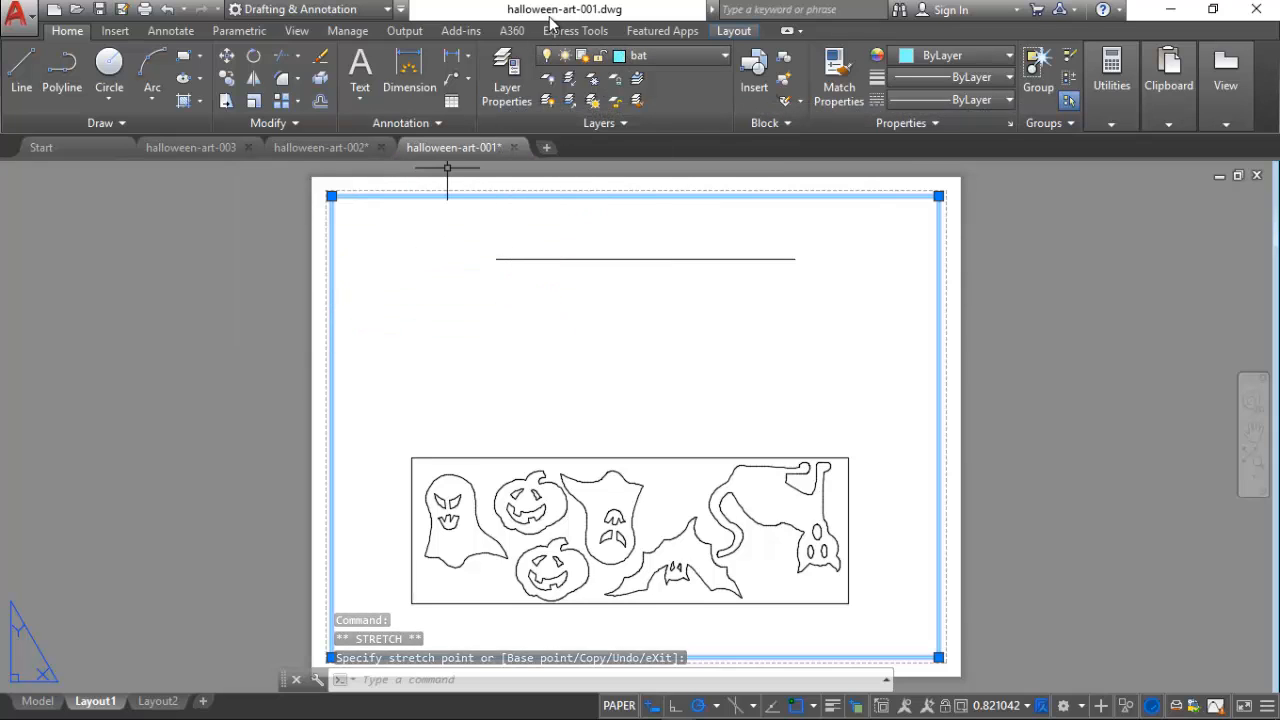
# Step: Assign the viewport to the View Port layer, and make View Port the current layer in model space
pyautogui.click(658, 57)
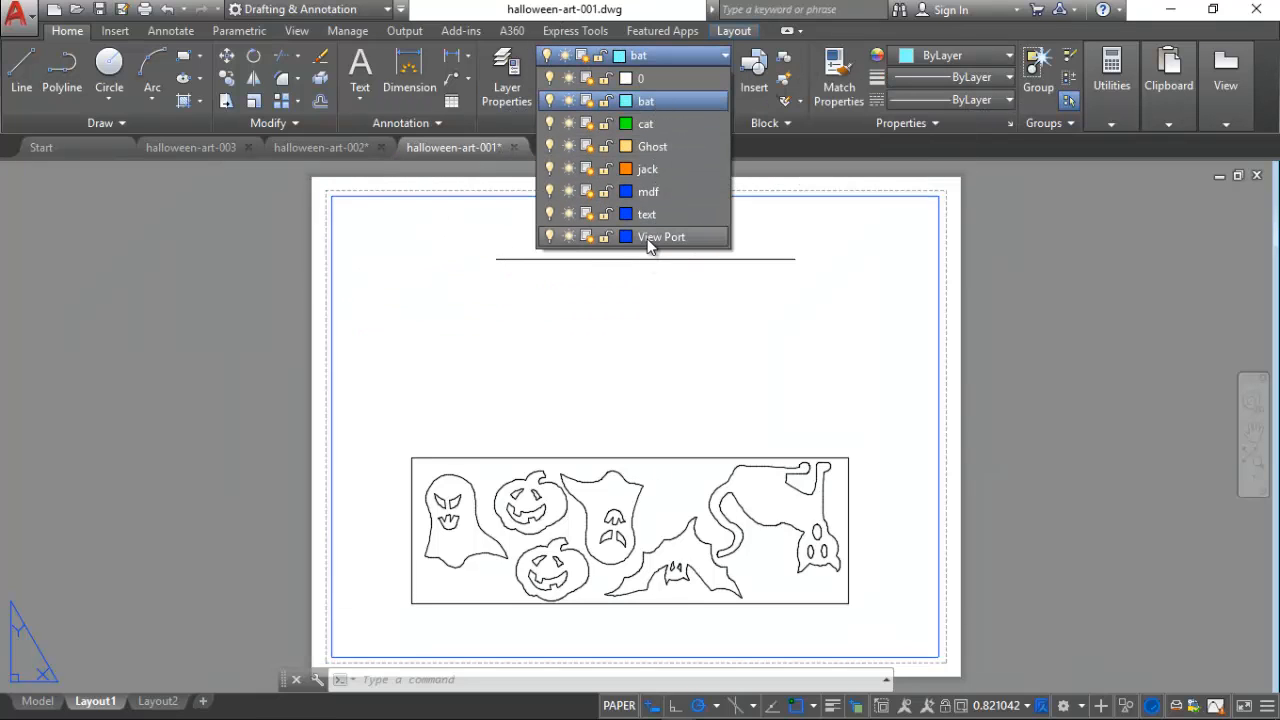
pyautogui.click(648, 238)
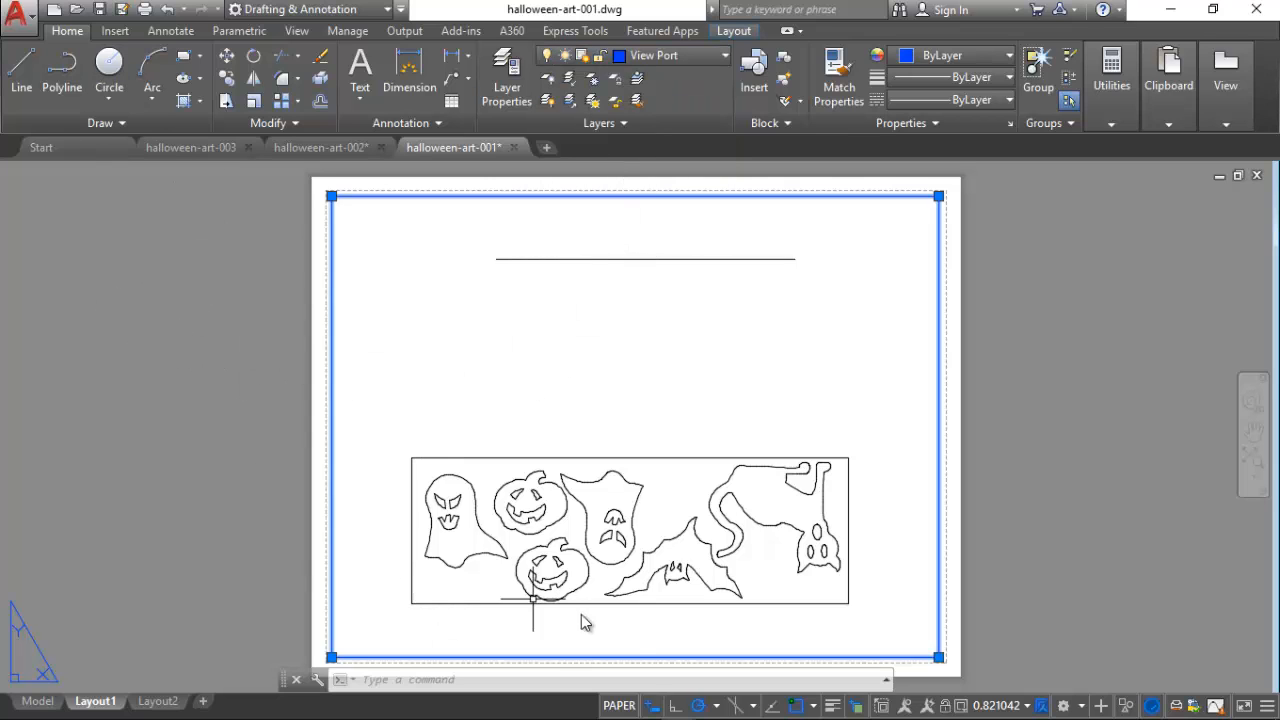
pyautogui.click(619, 705)
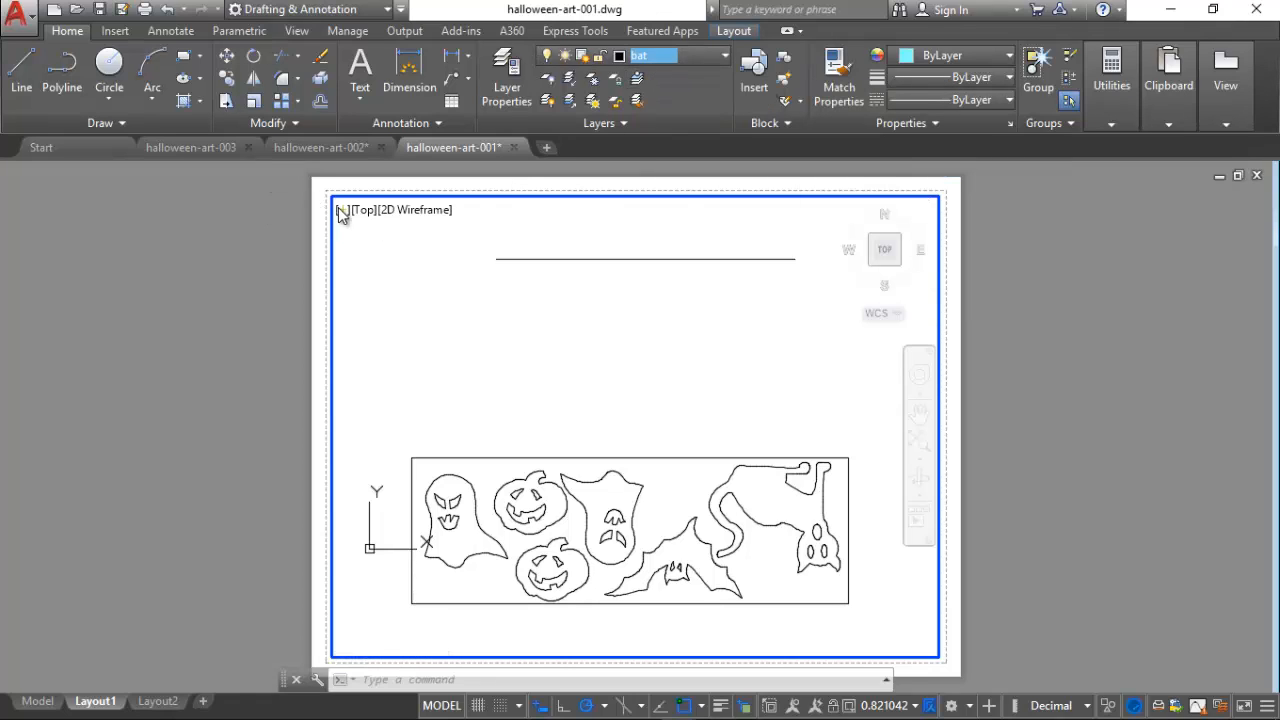
pyautogui.click(505, 80)
pyautogui.doubleClick(183, 360)
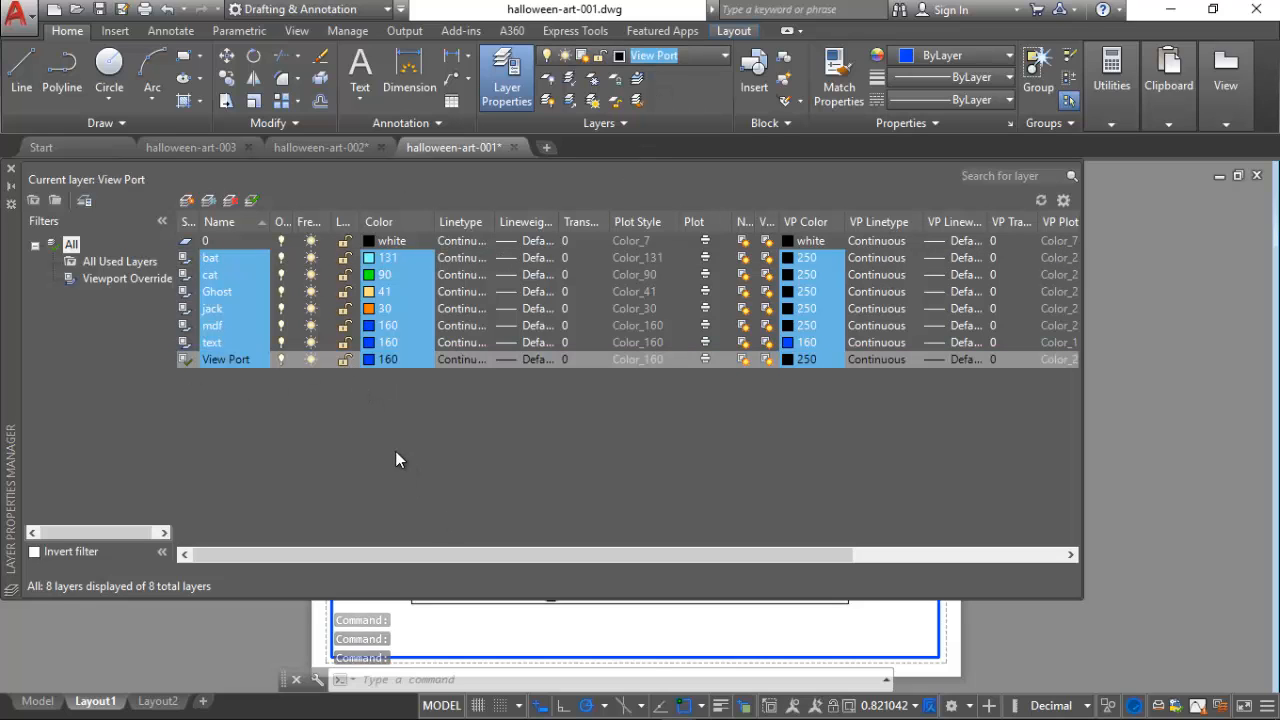
pyautogui.click(9, 170)
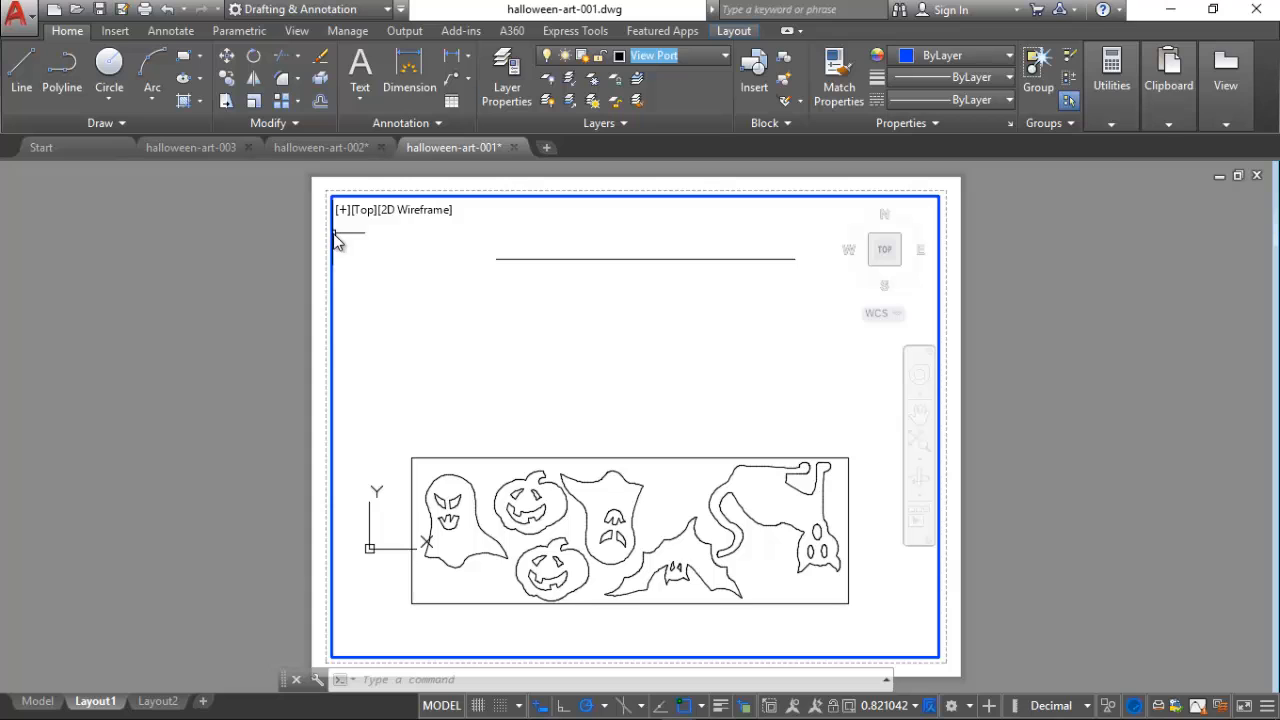
# Step: Return to paper space and check the layer assignment of the viewport border
pyautogui.click(441, 705)
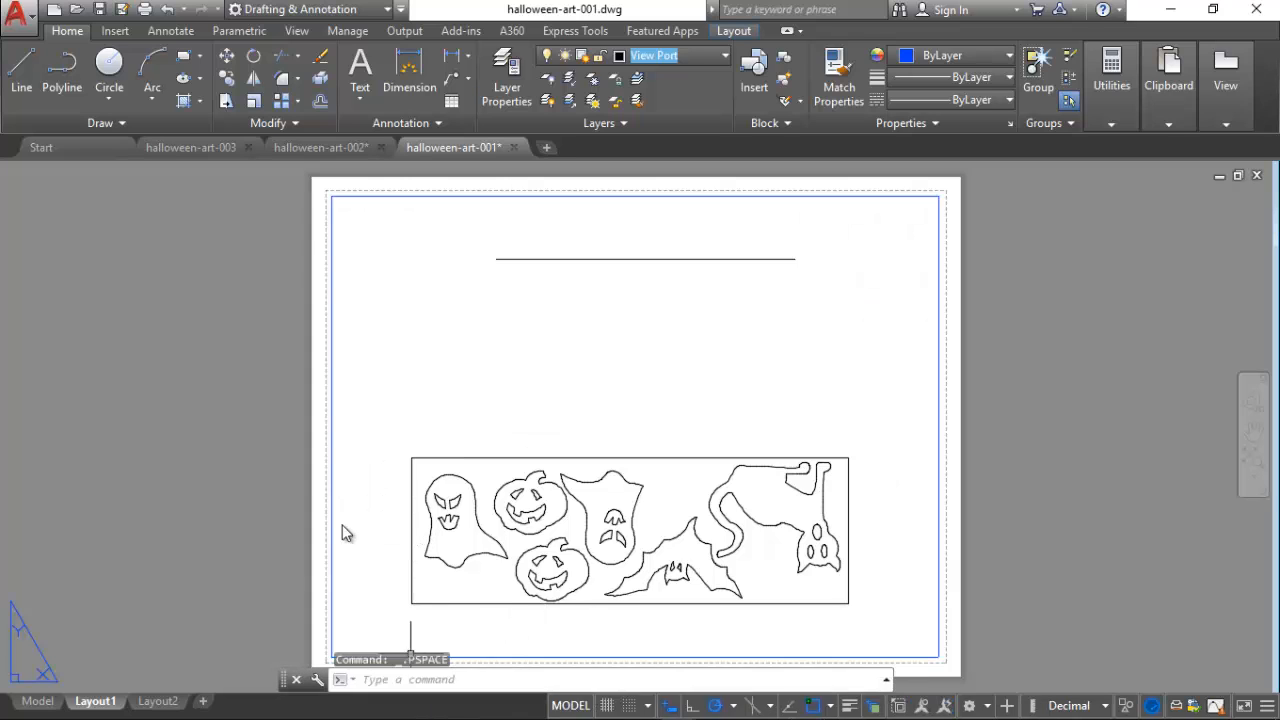
pyautogui.click(332, 359)
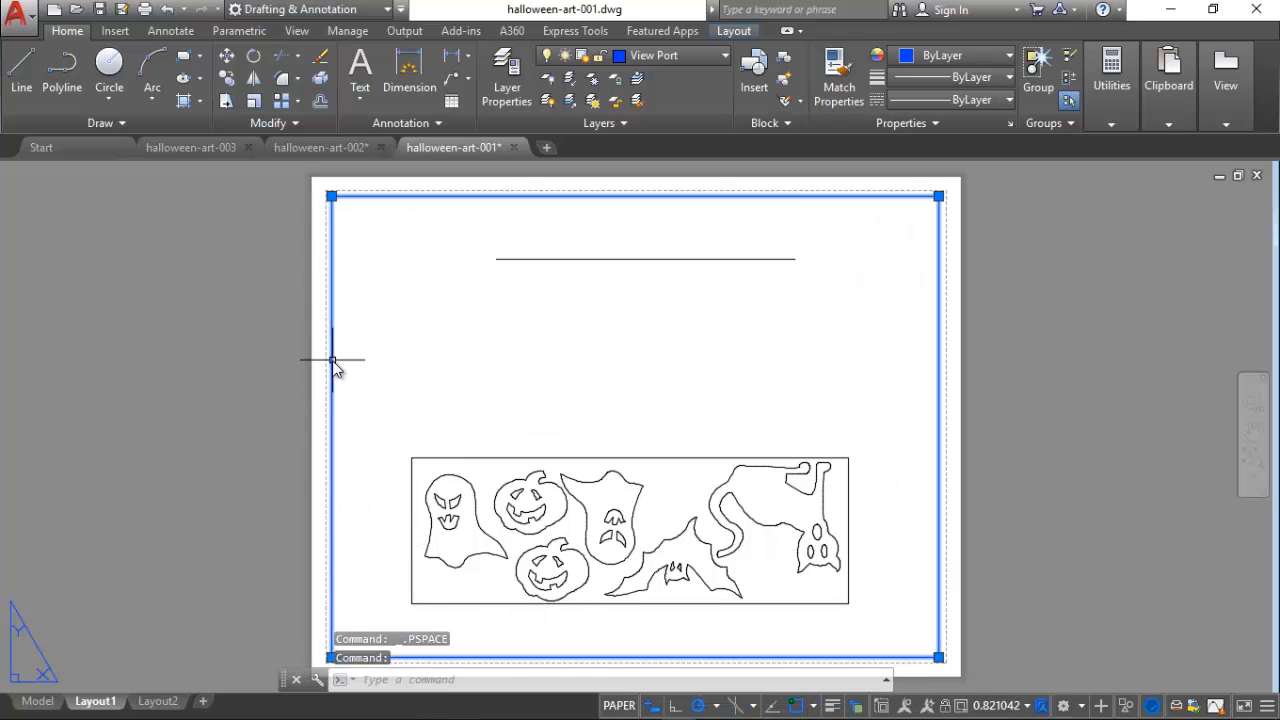
pyautogui.click(652, 56)
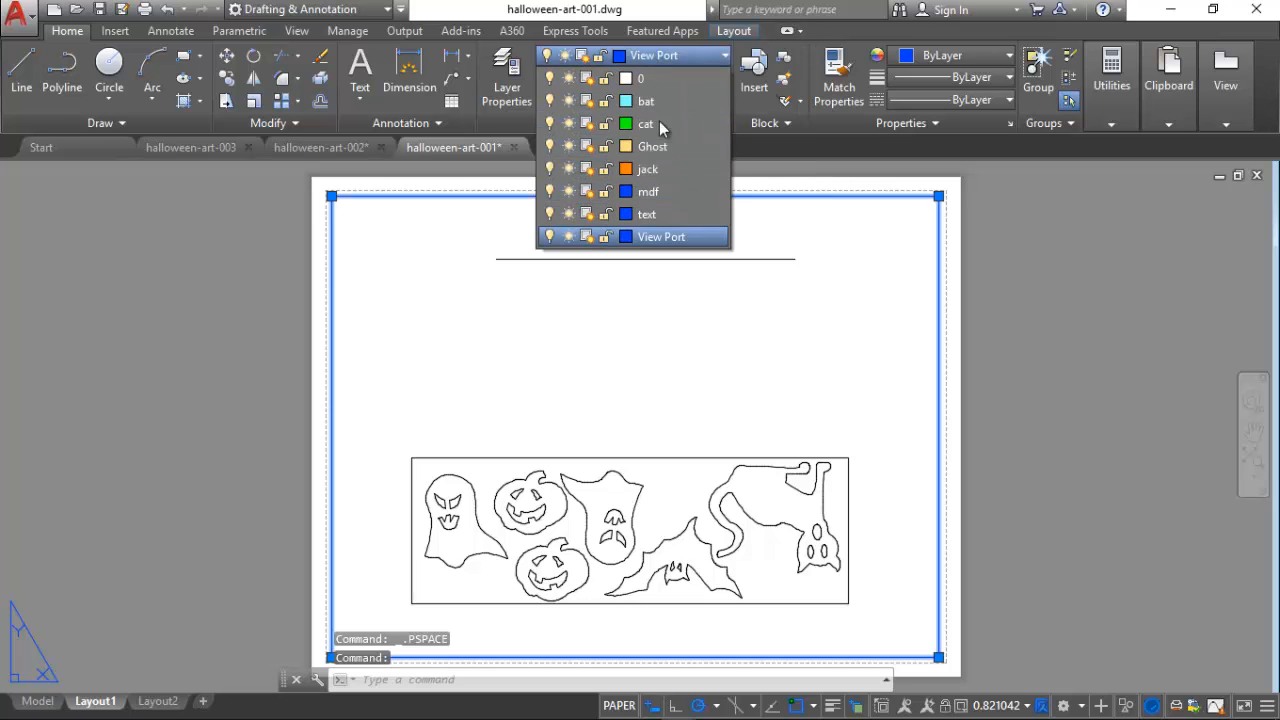
pyautogui.click(656, 237)
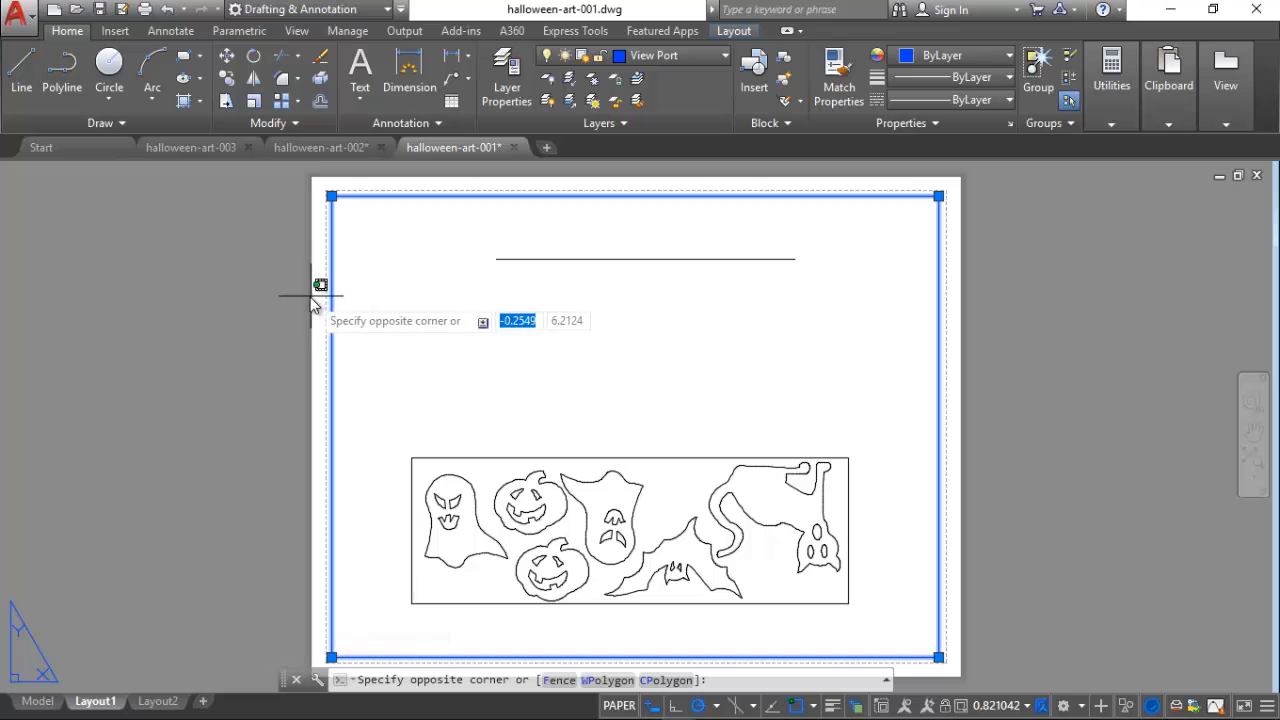
pyautogui.click(343, 222)
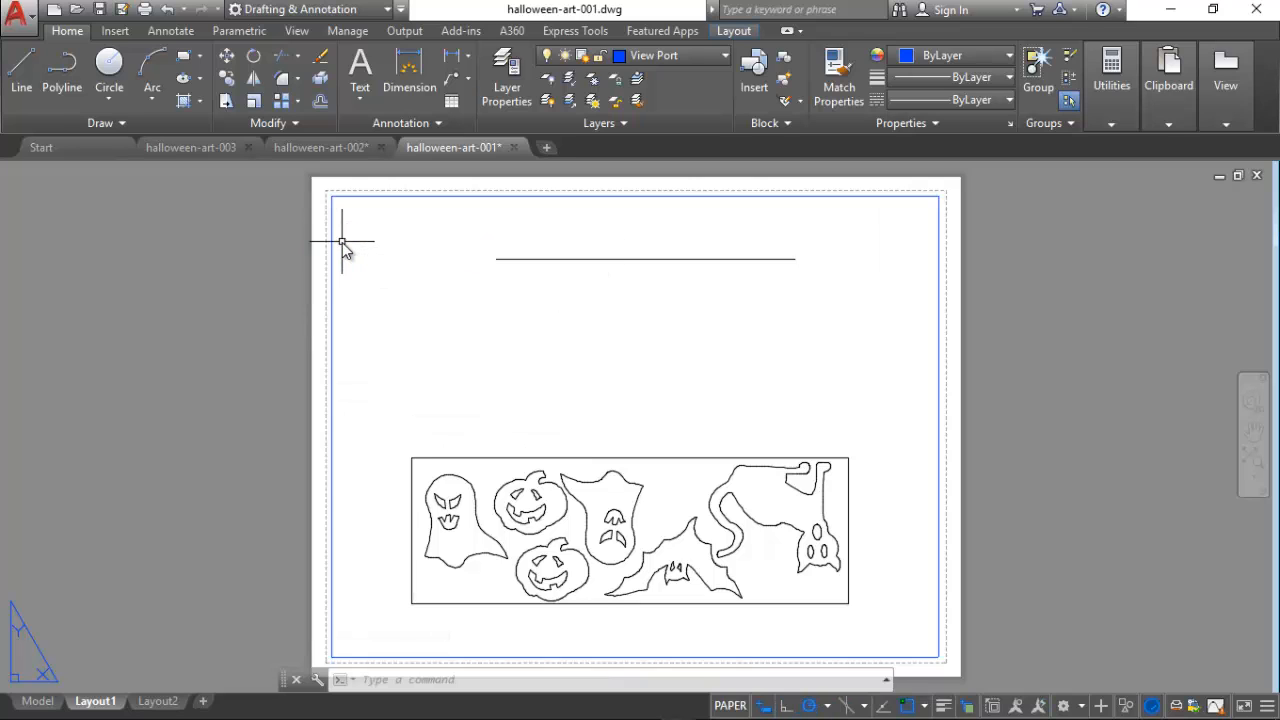
pyautogui.click(591, 260)
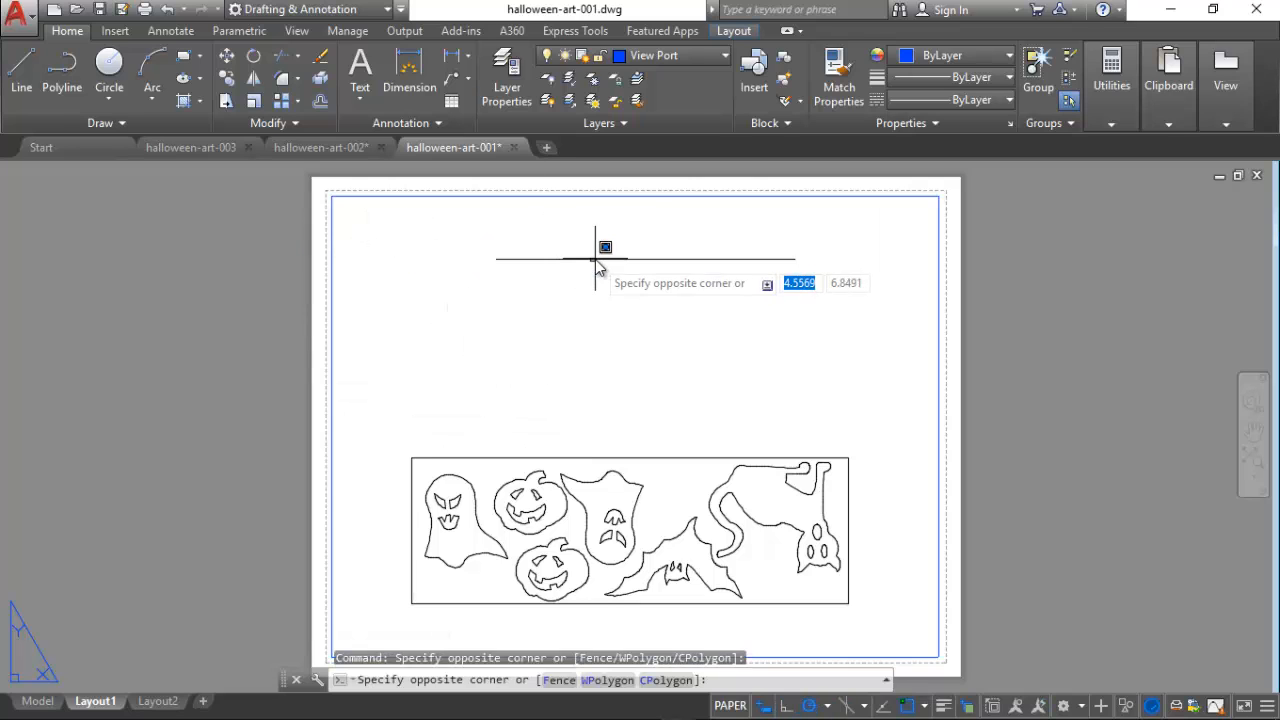
pyautogui.click(608, 259)
pyautogui.click(609, 260)
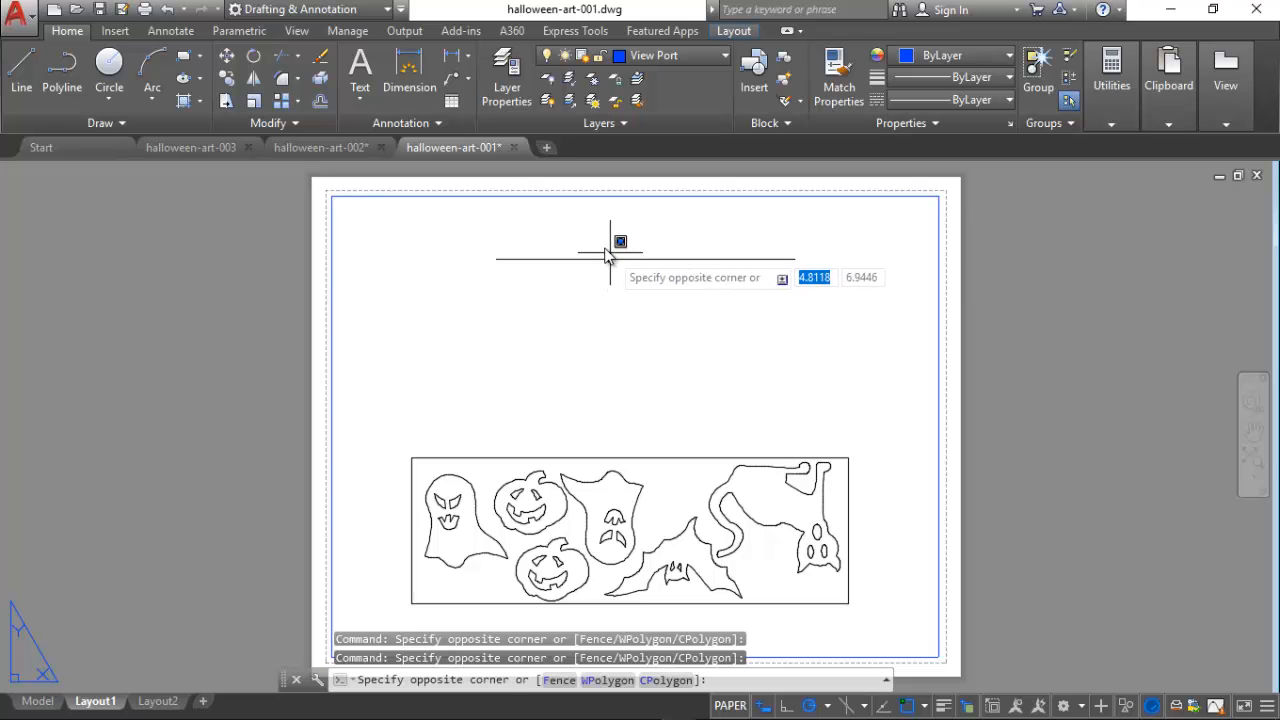
pyautogui.click(601, 231)
pyautogui.click(685, 294)
pyautogui.press('Escape')
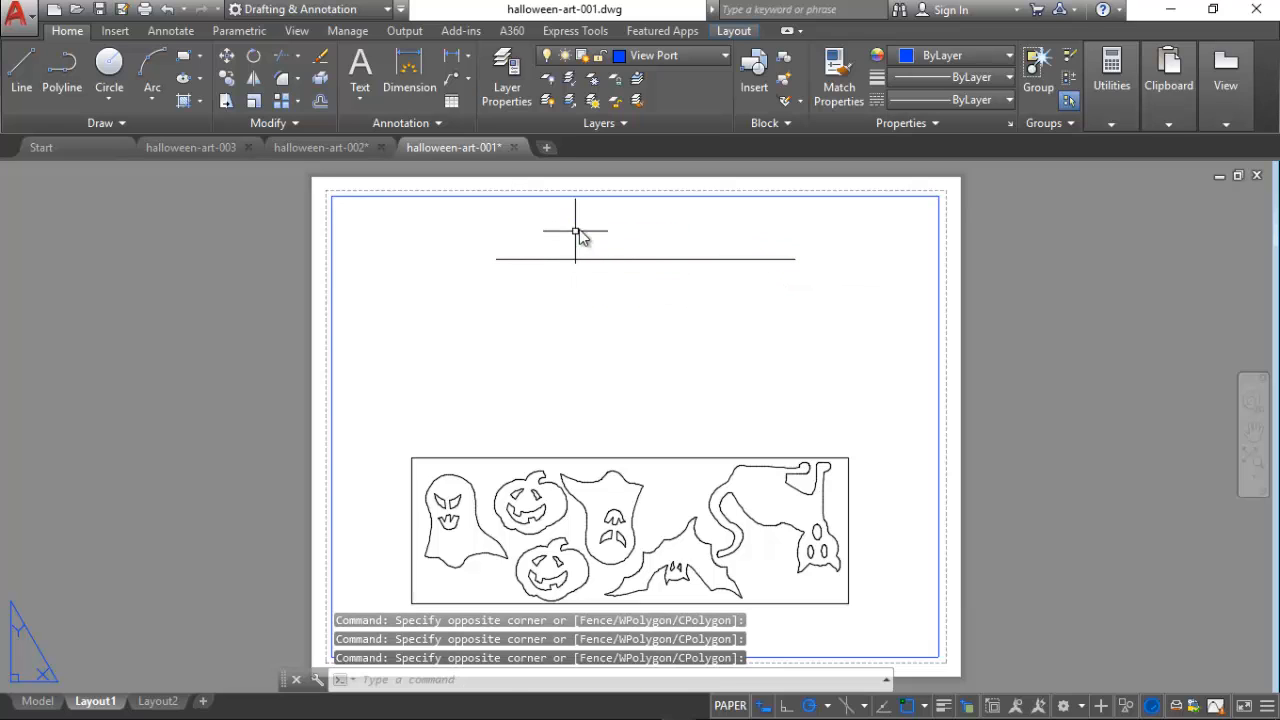
# Step: Activate model space inside the viewport and delete the stray horizontal line above the artwork
pyautogui.doubleClick(640, 350)
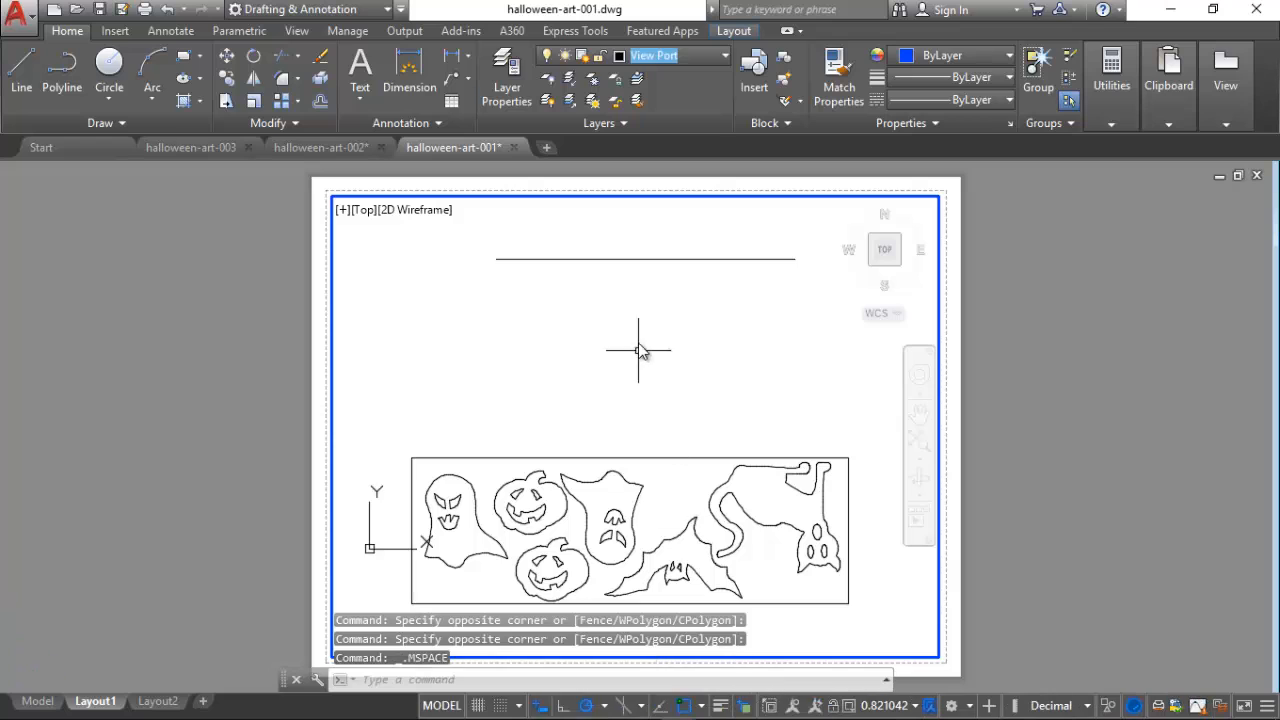
pyautogui.click(612, 278)
pyautogui.click(566, 226)
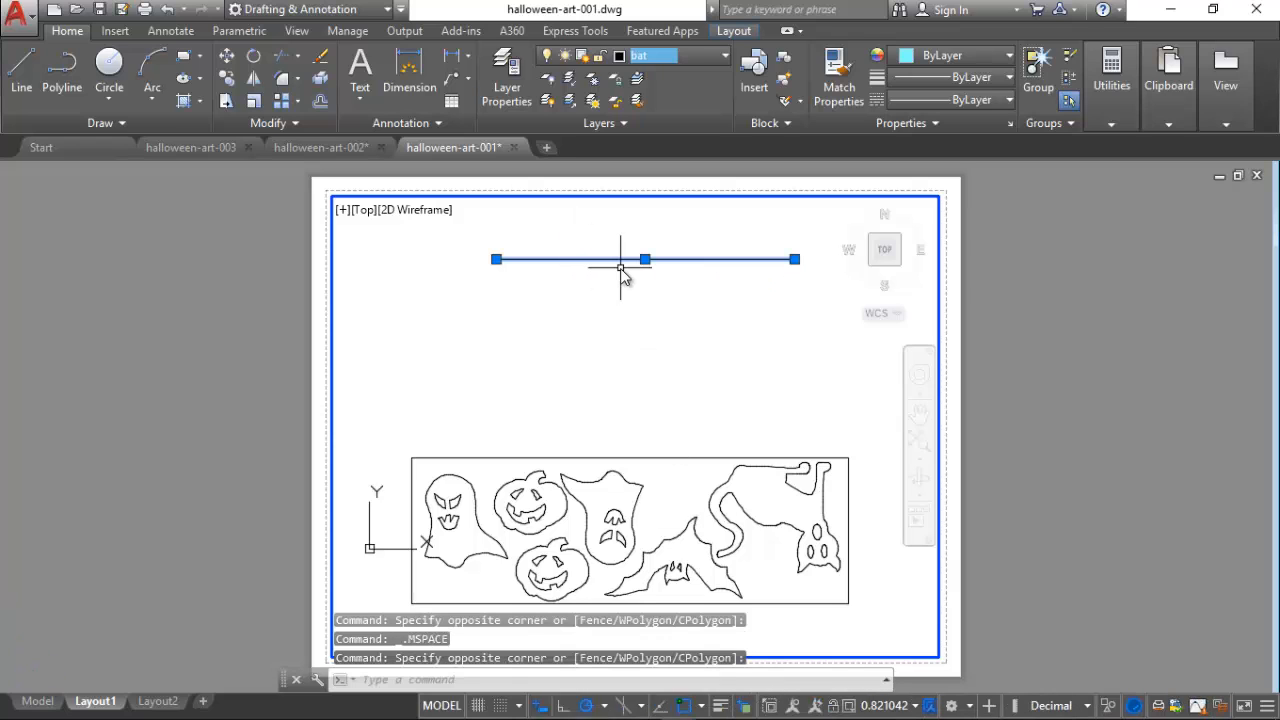
pyautogui.press('Delete')
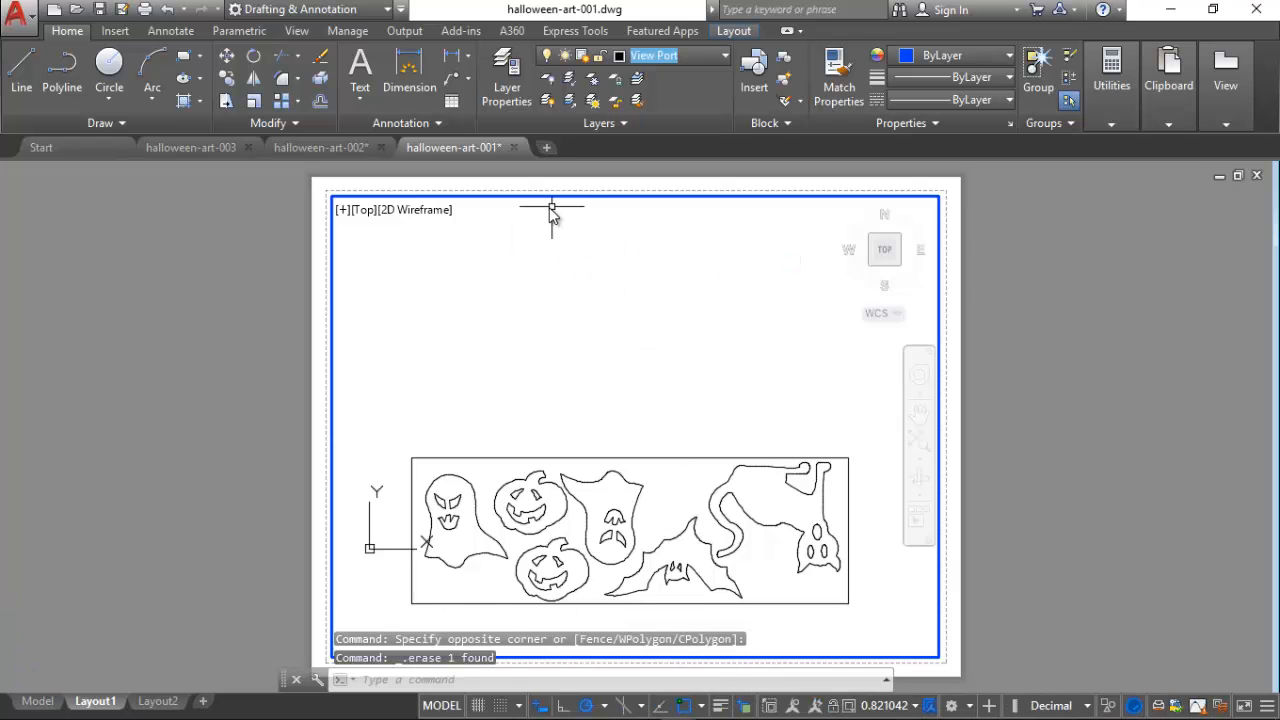
# Step: Keep View Port as the current layer and set its layer color to black, index color 250
pyautogui.click(680, 55)
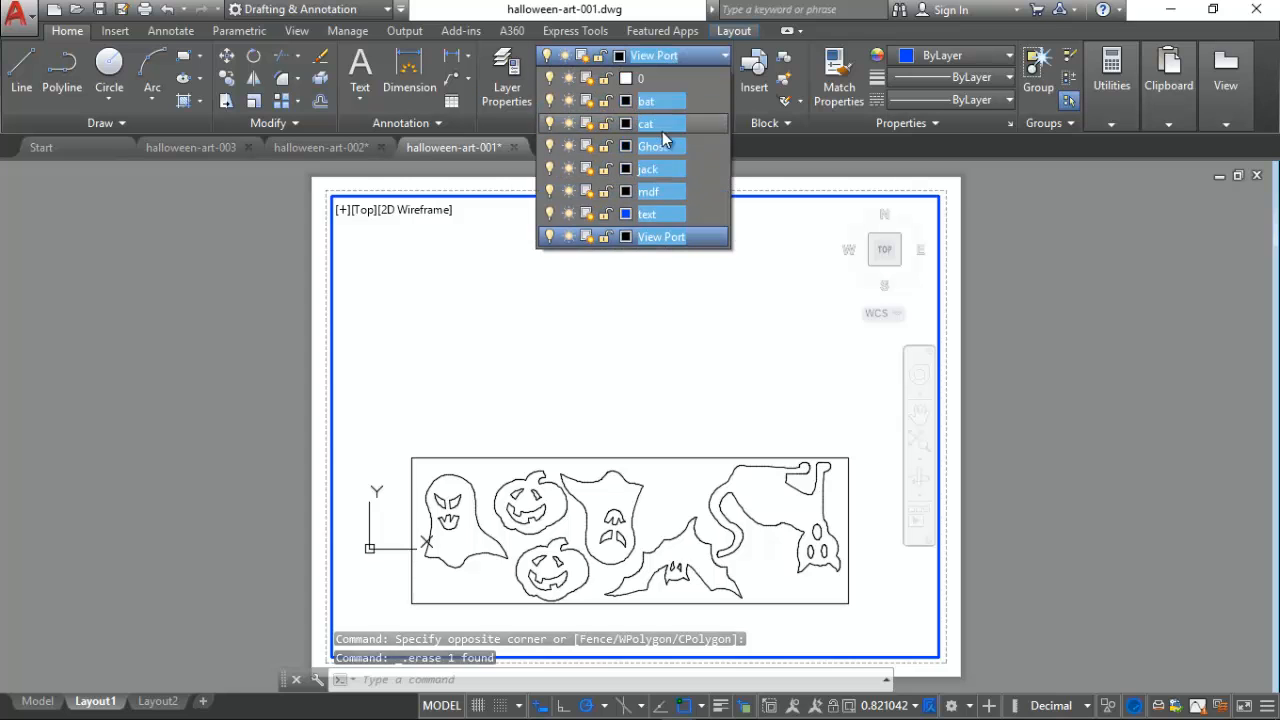
pyautogui.click(643, 237)
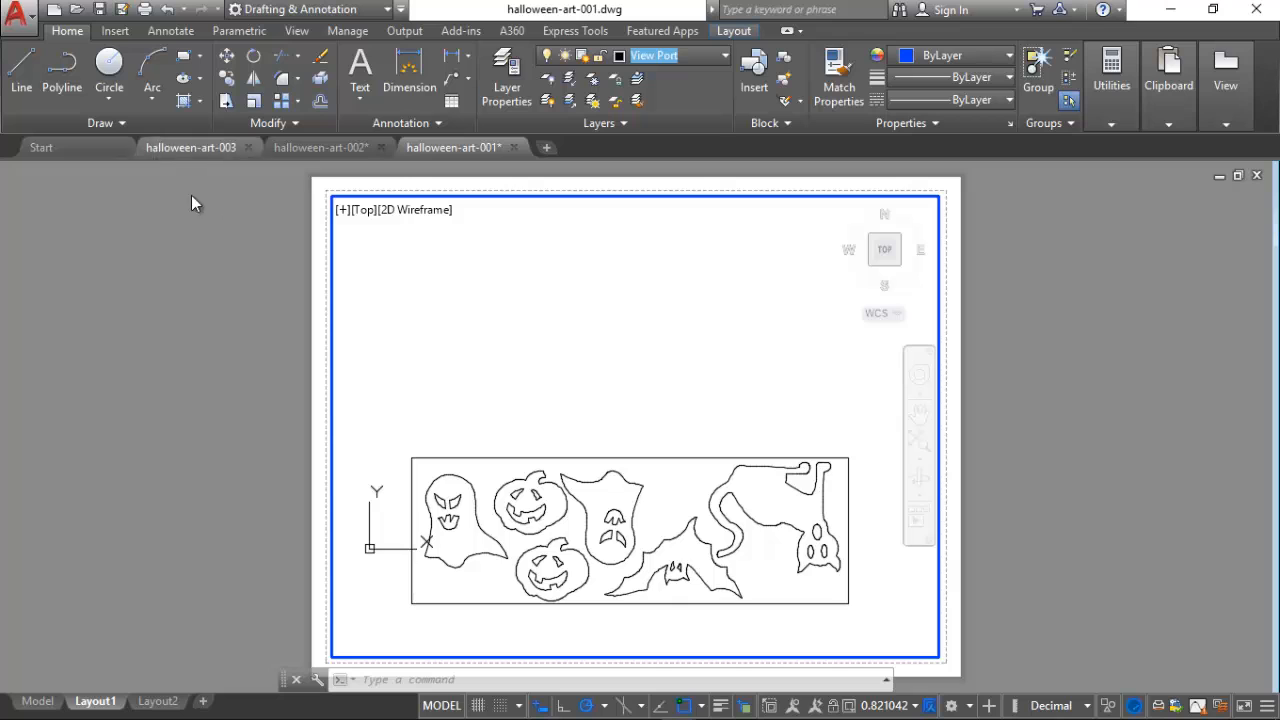
pyautogui.click(490, 72)
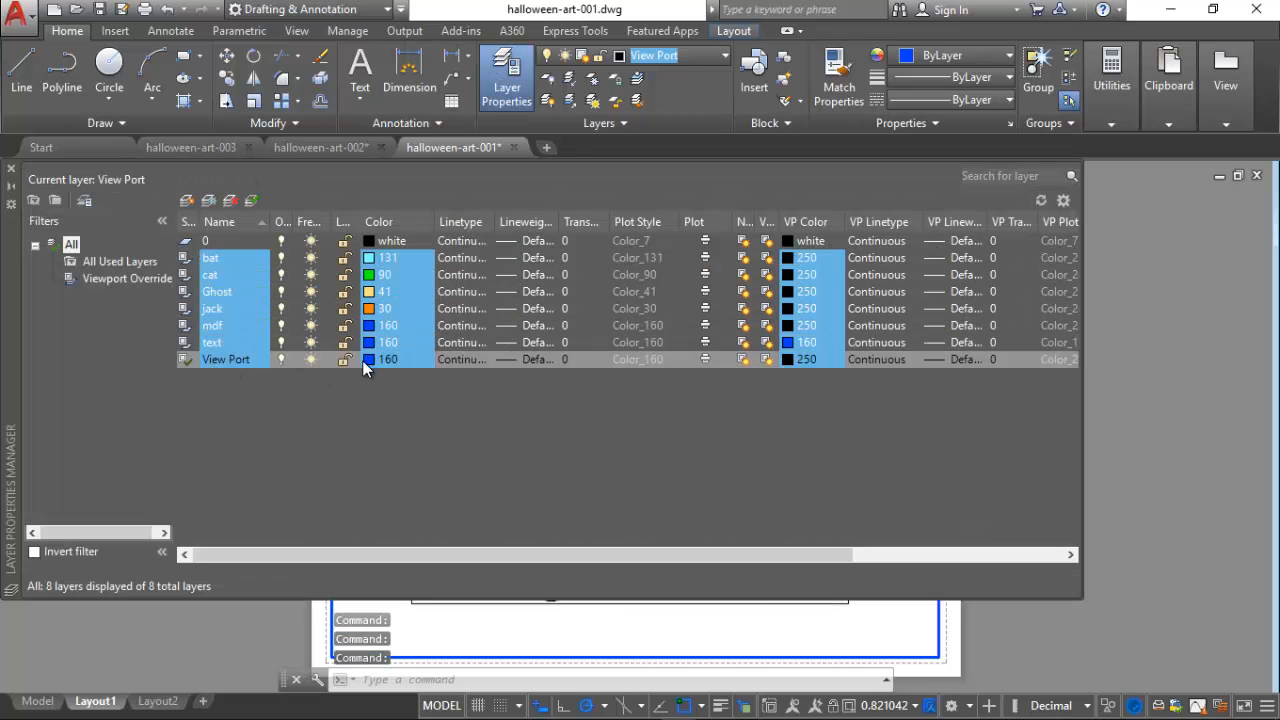
pyautogui.click(366, 360)
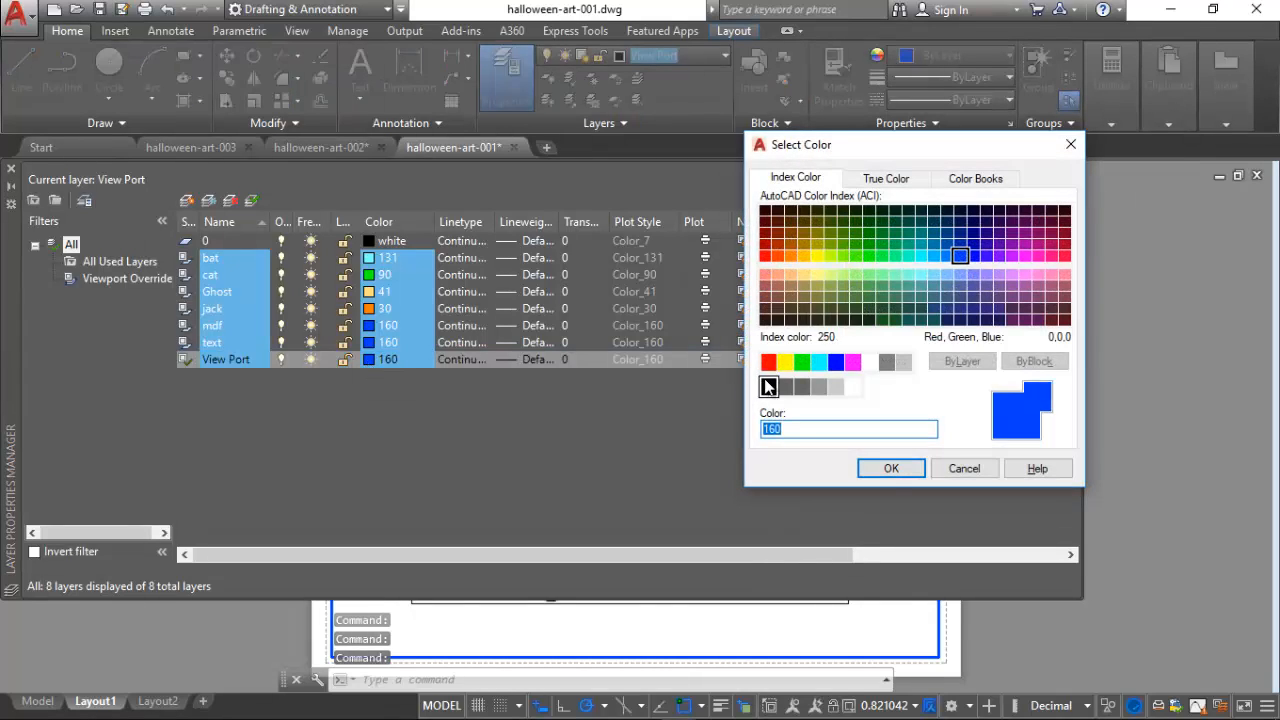
pyautogui.click(768, 387)
pyautogui.click(891, 468)
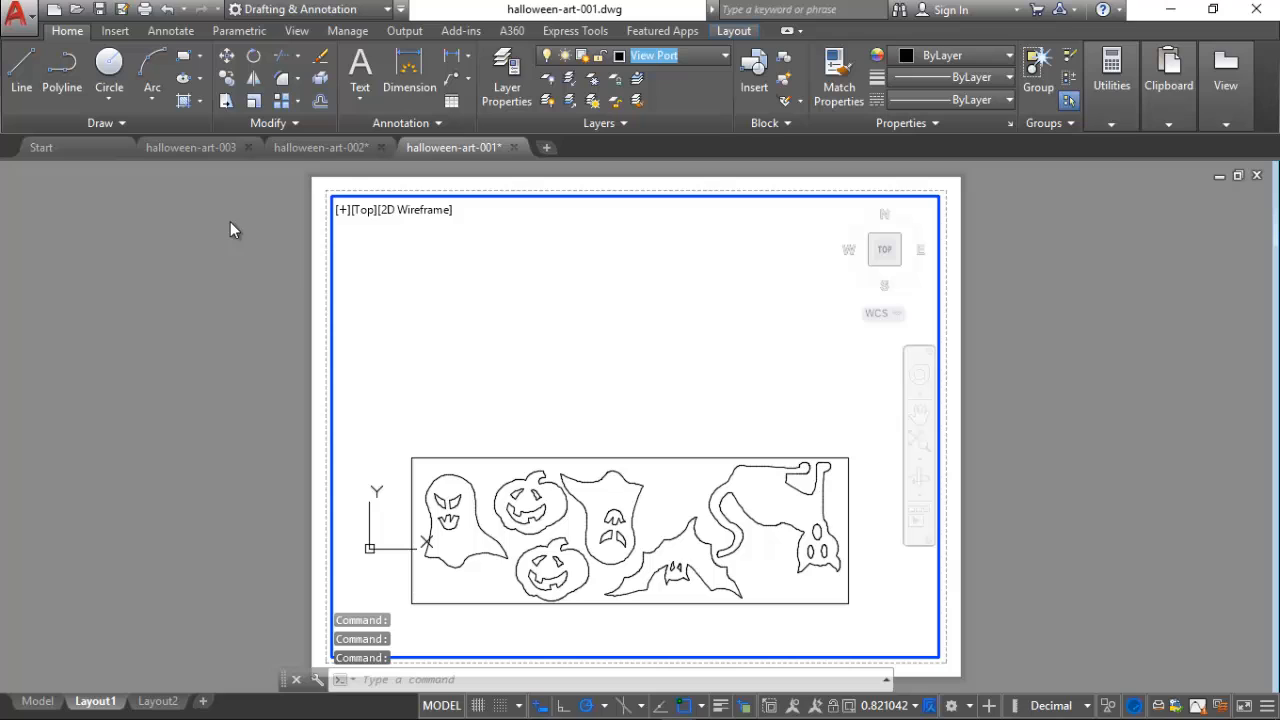
pyautogui.click(10, 169)
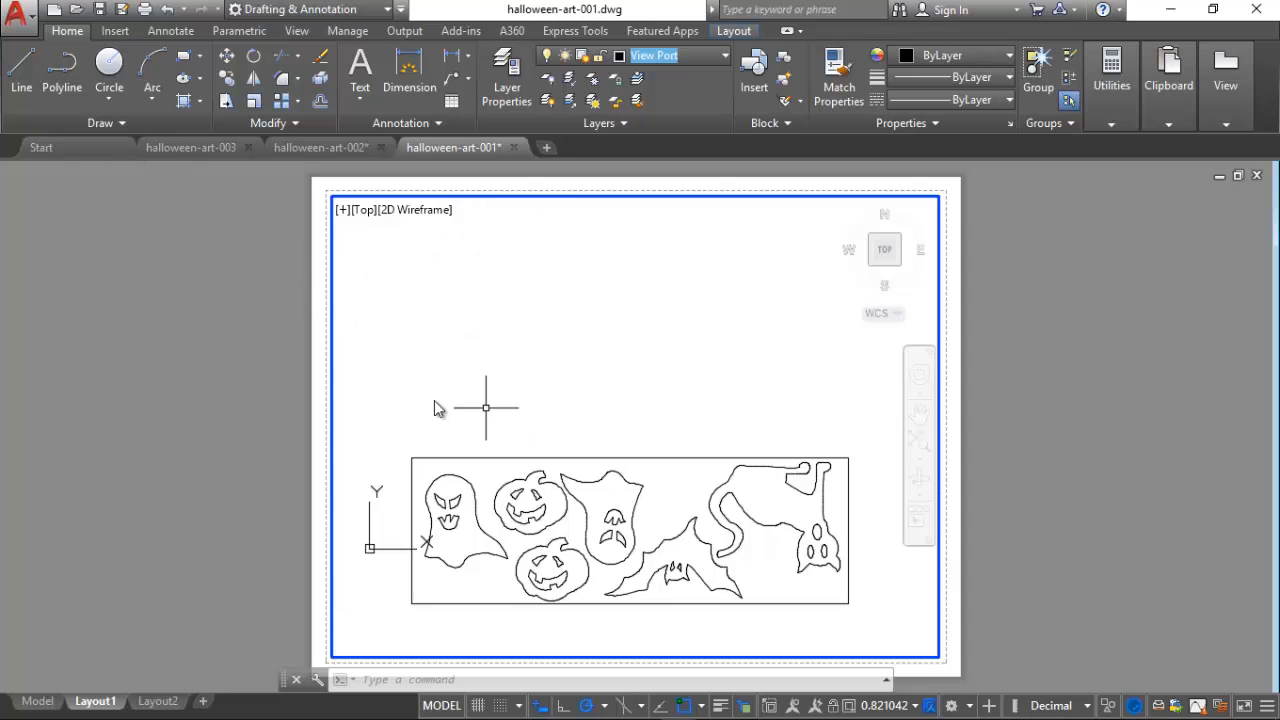
# Step: Reapply the View Port layer to the viewport border in paper space, clear the selection, and reactivate model space inside the viewport
pyautogui.click(447, 705)
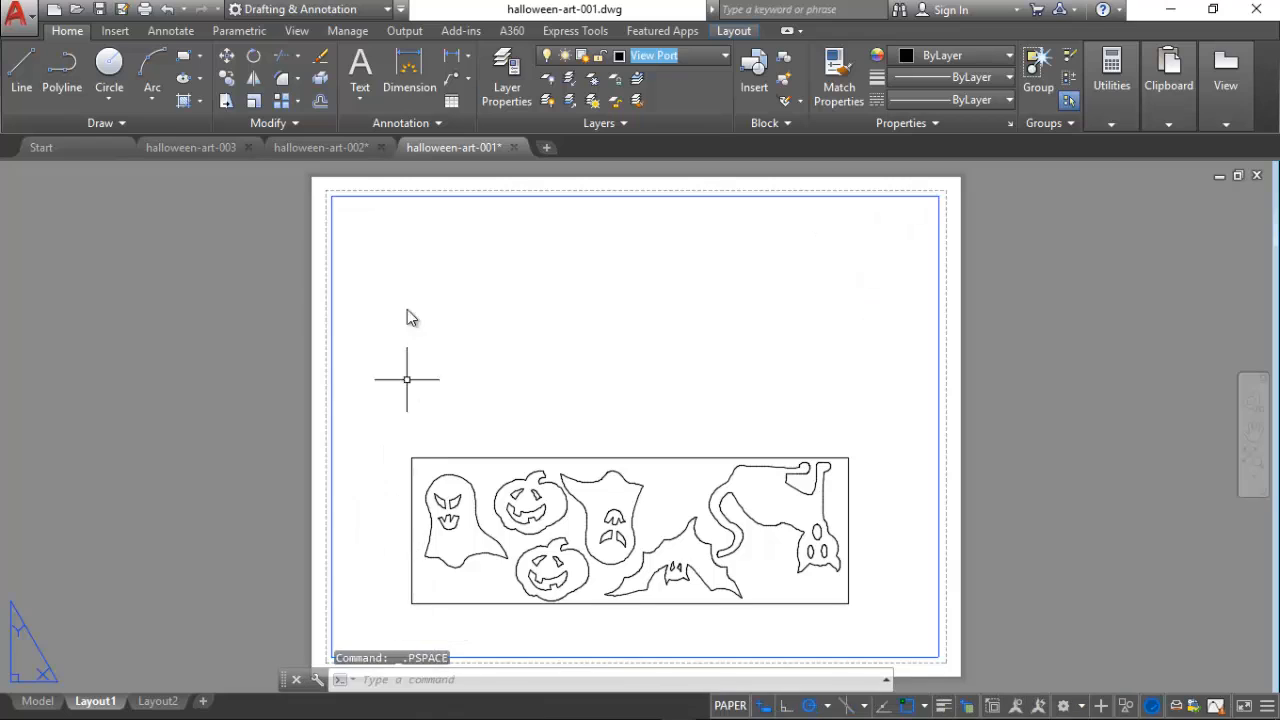
pyautogui.click(439, 196)
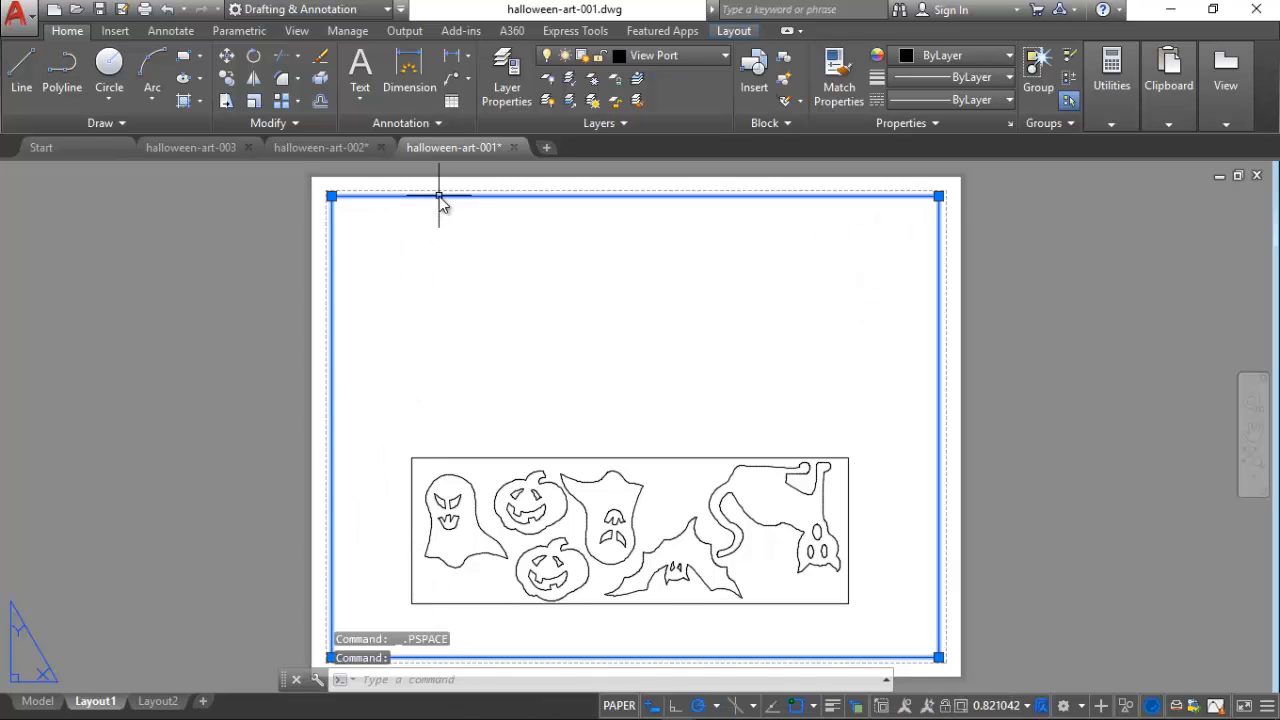
pyautogui.click(665, 55)
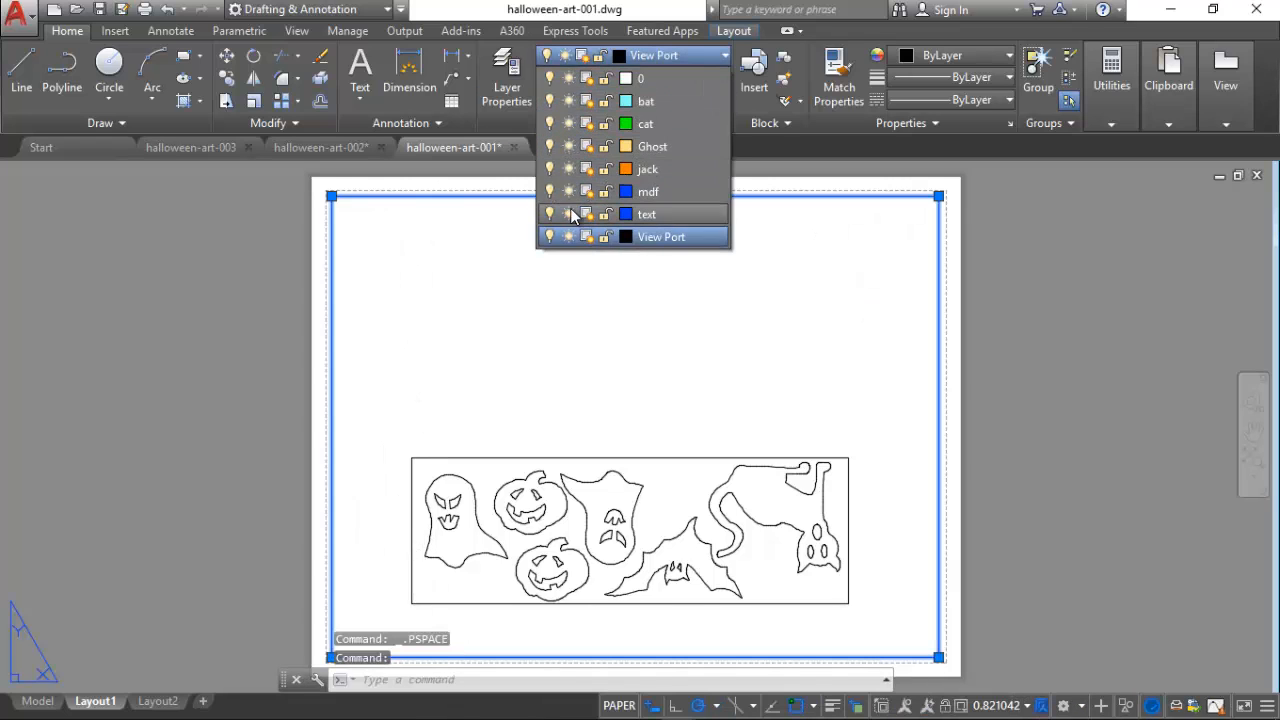
pyautogui.click(648, 237)
pyautogui.click(321, 263)
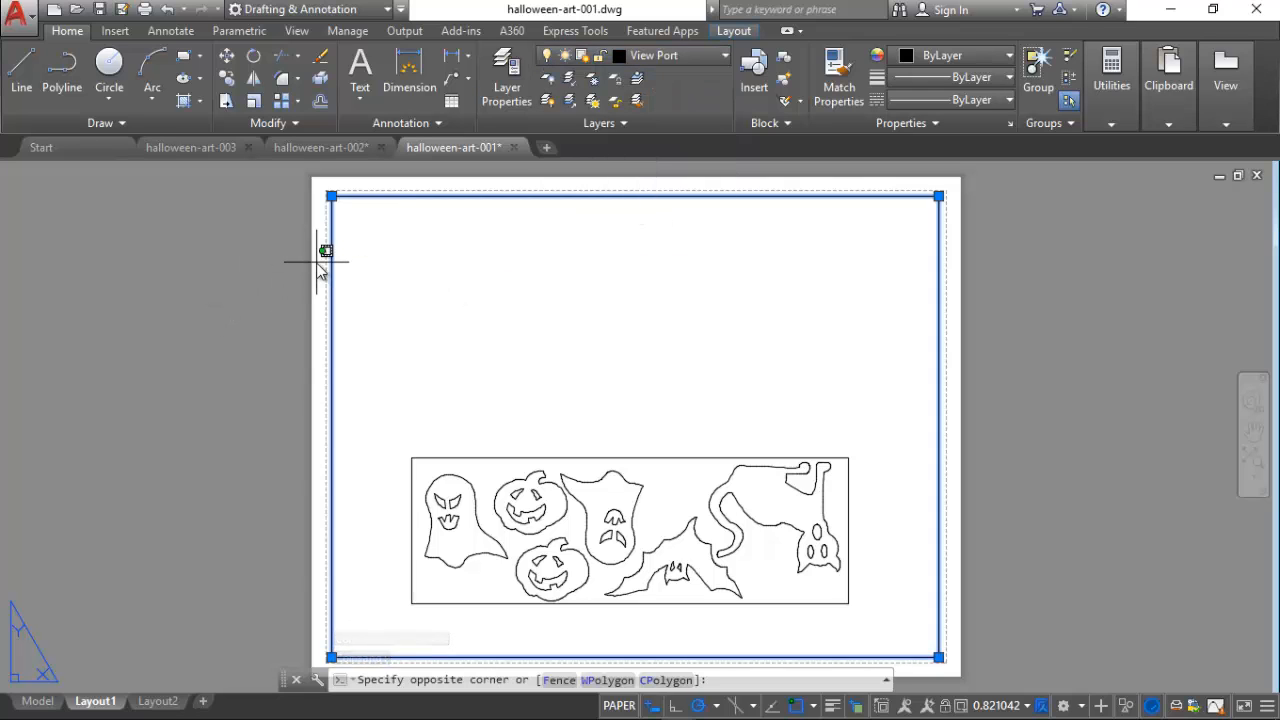
pyautogui.click(336, 268)
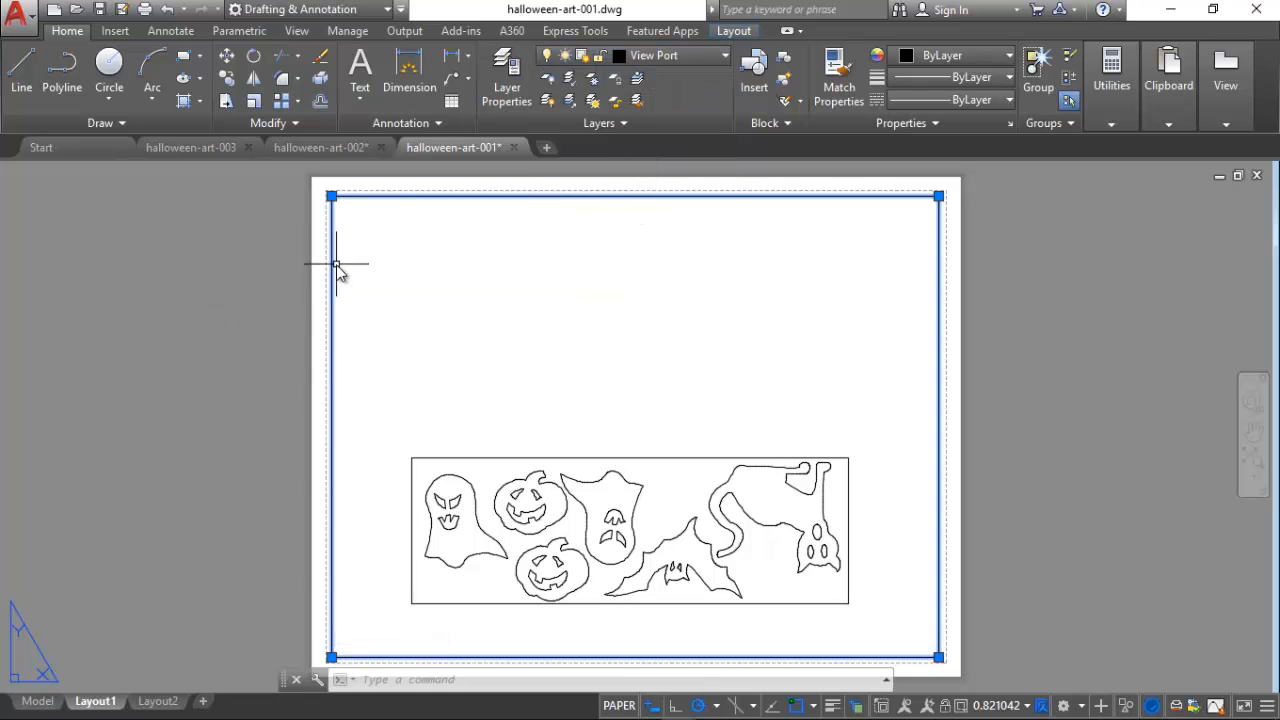
pyautogui.click(294, 278)
pyautogui.press('Escape')
pyautogui.click(369, 345)
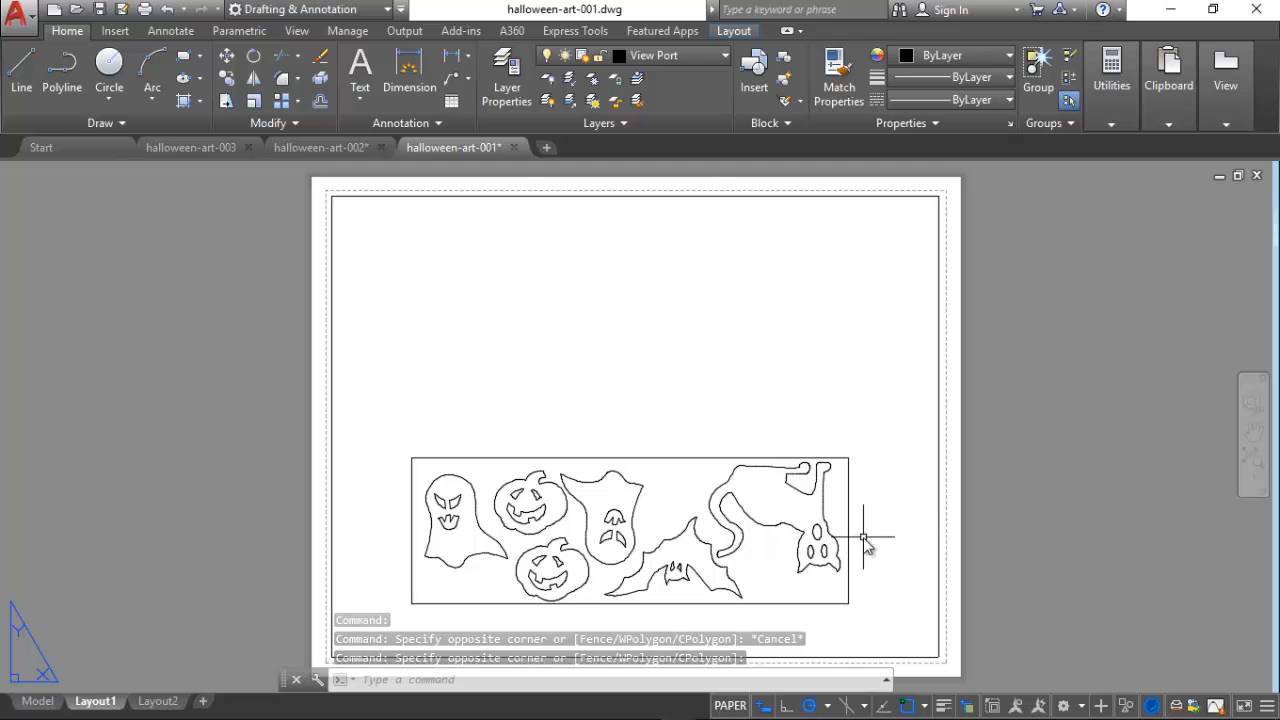
pyautogui.click(735, 704)
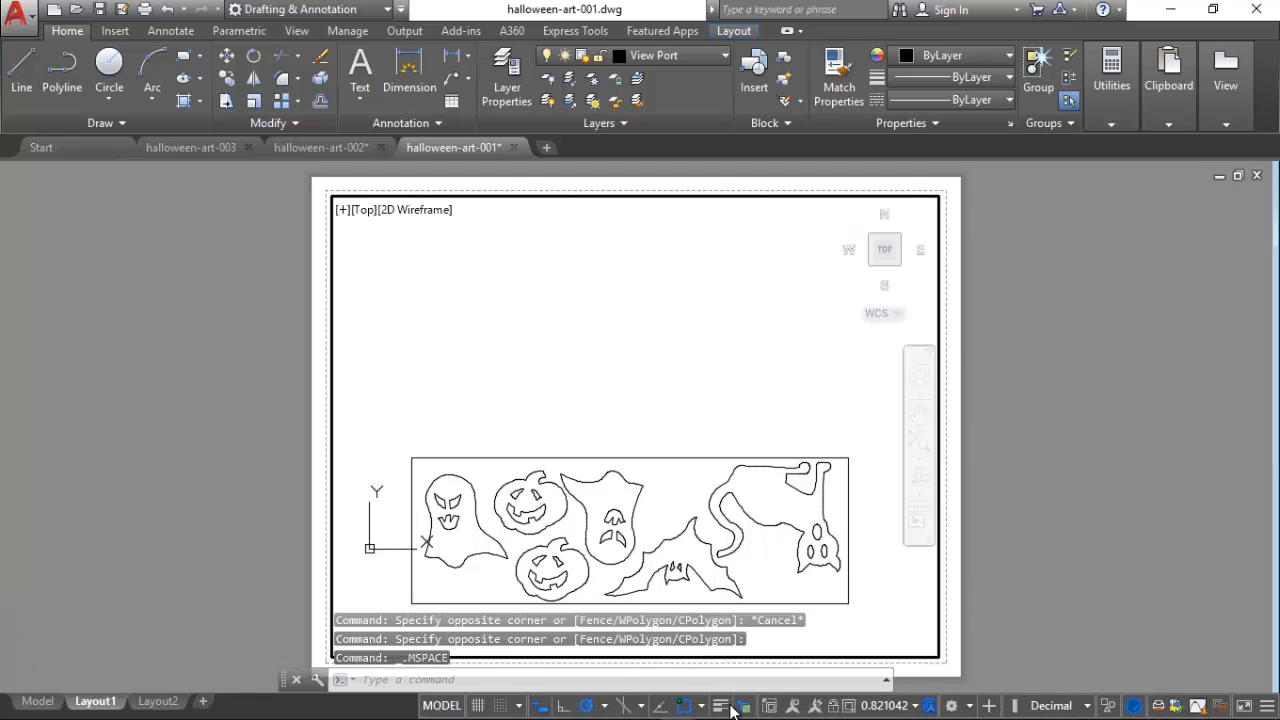
# Step: Set the active viewport's scale to 1:1
pyautogui.click(914, 705)
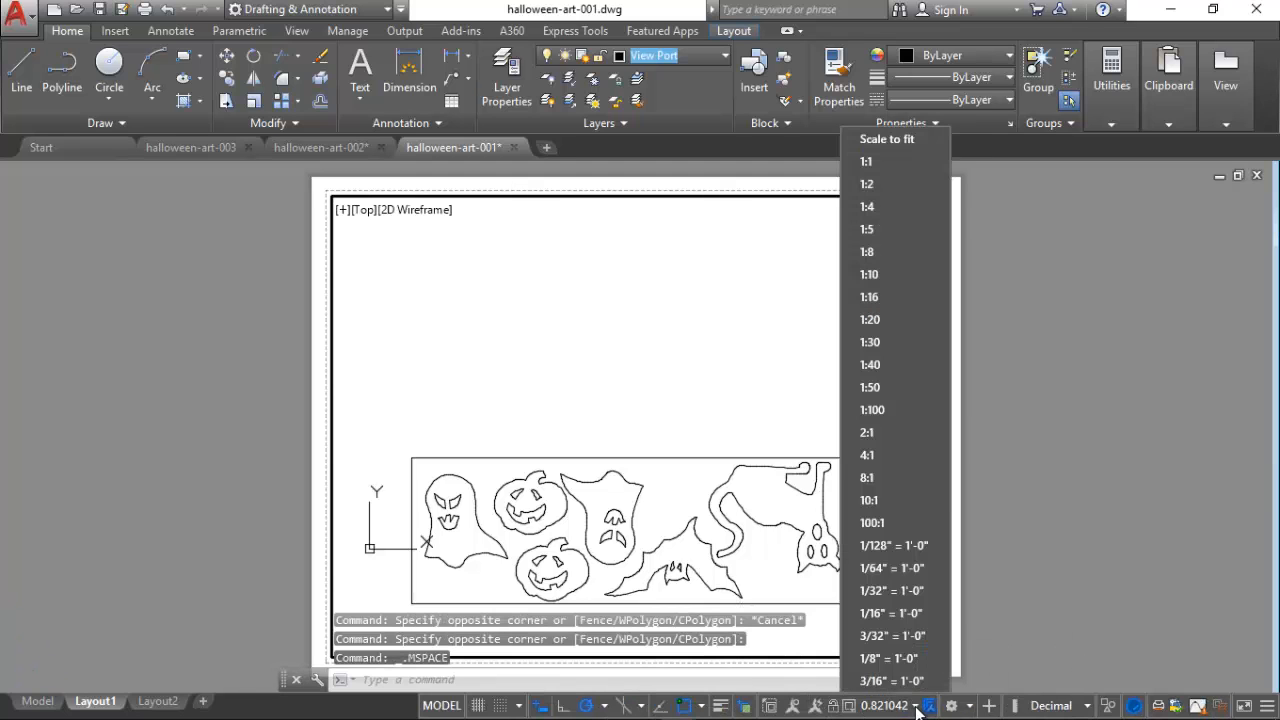
pyautogui.click(899, 160)
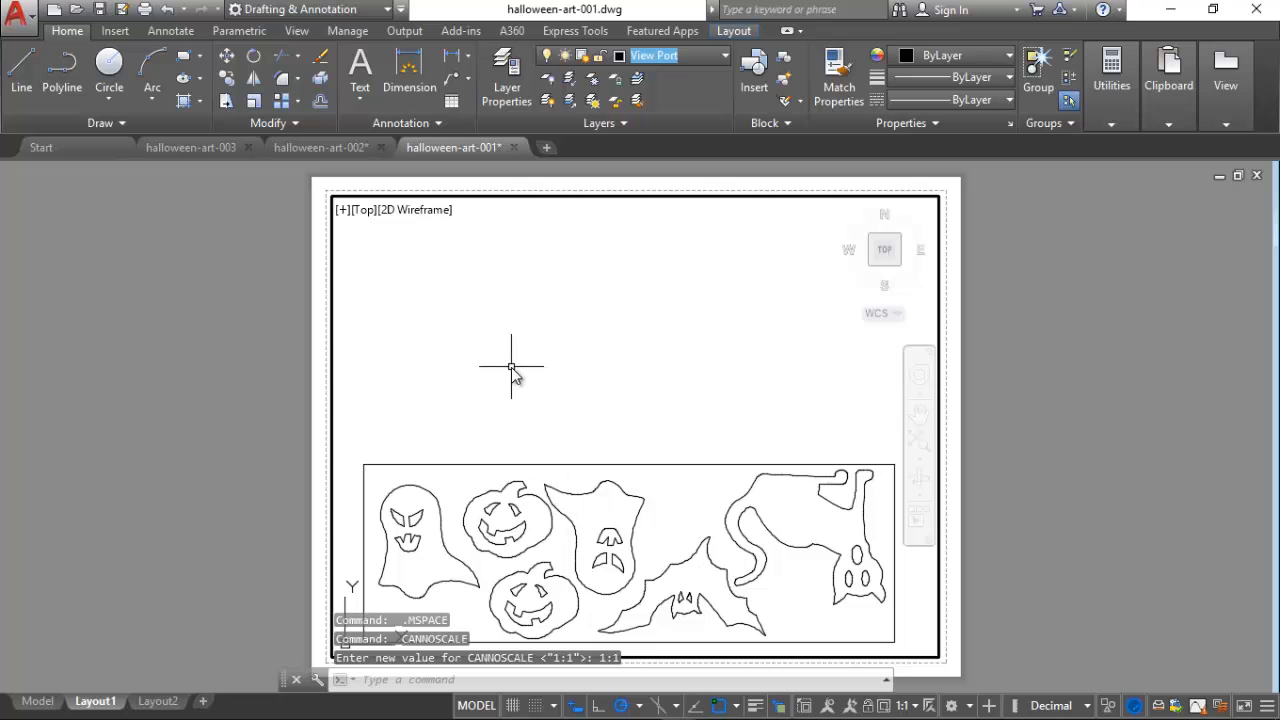
# Step: Turn the mdf layer off and back on to check which geometry it holds
pyautogui.click(707, 54)
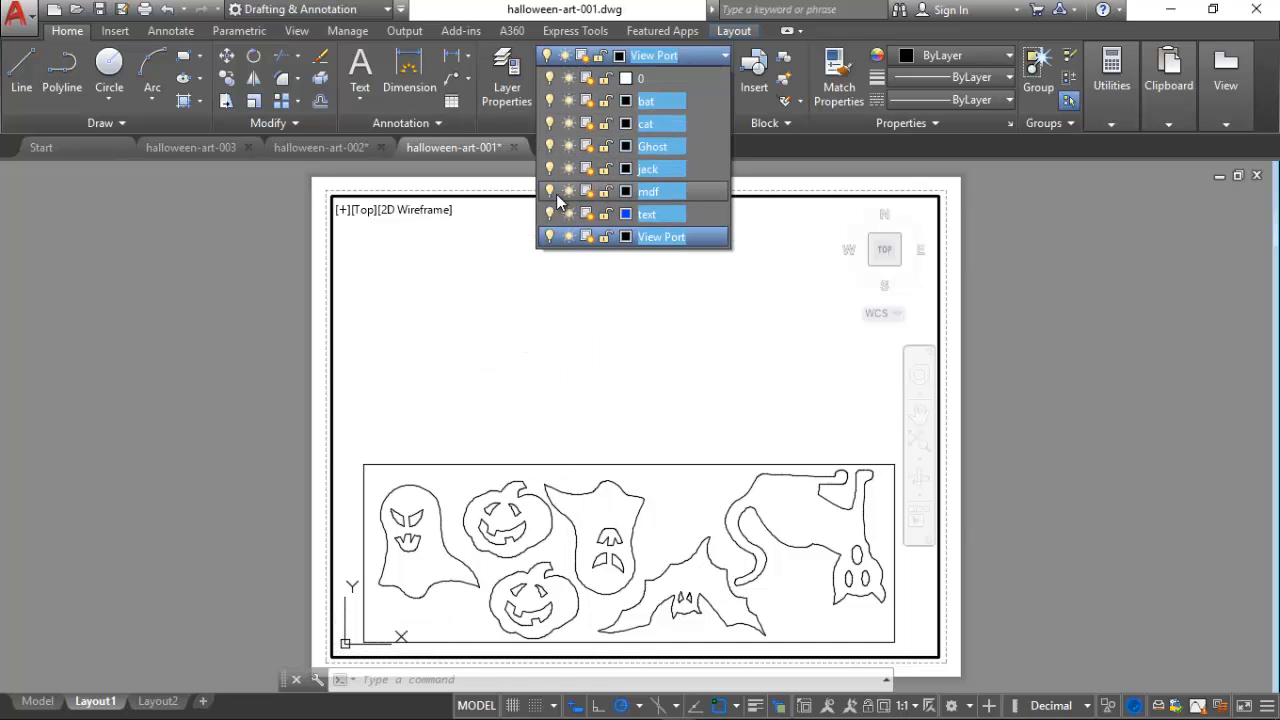
pyautogui.click(549, 191)
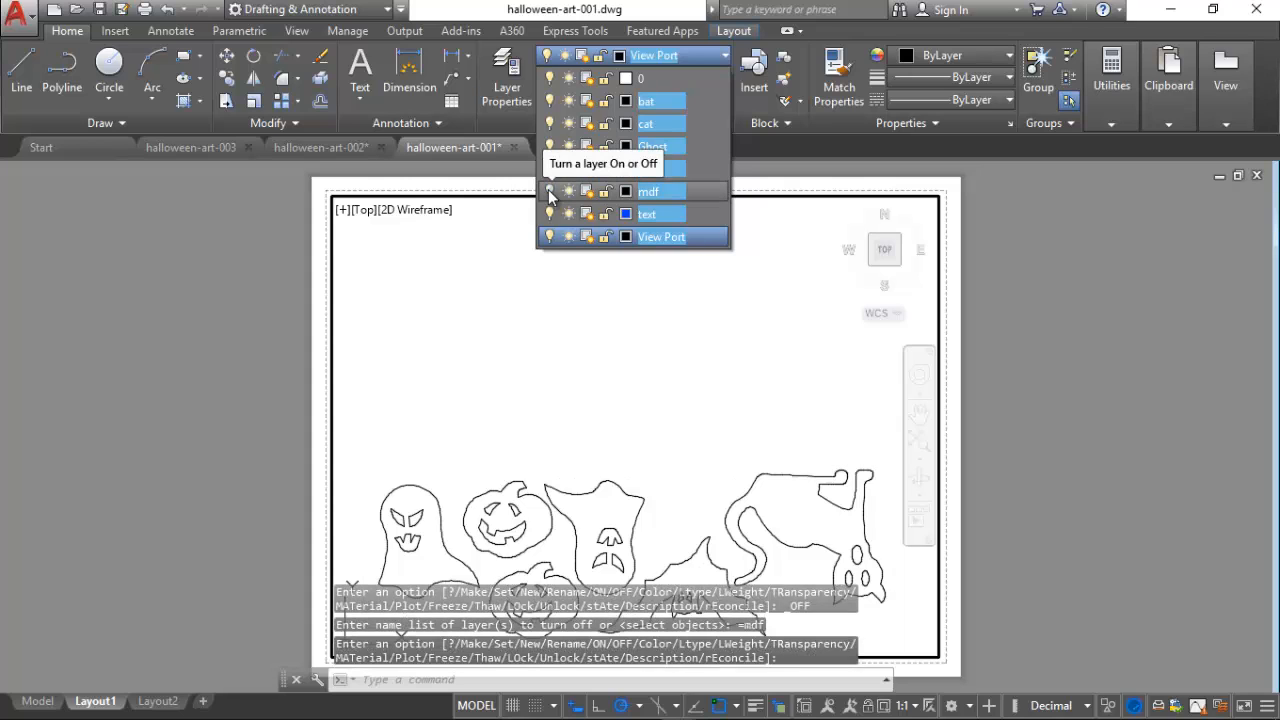
pyautogui.click(549, 191)
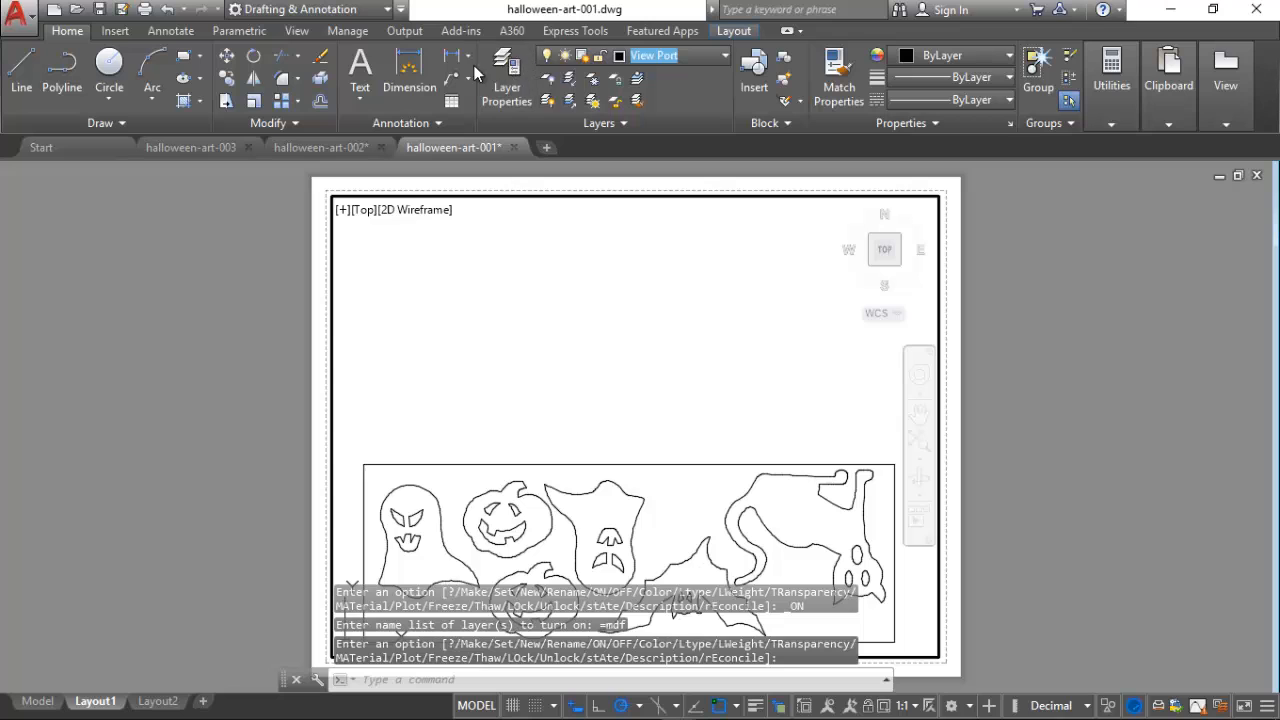
# Step: Make text the current layer in the layer properties and close the layer manager
pyautogui.click(500, 80)
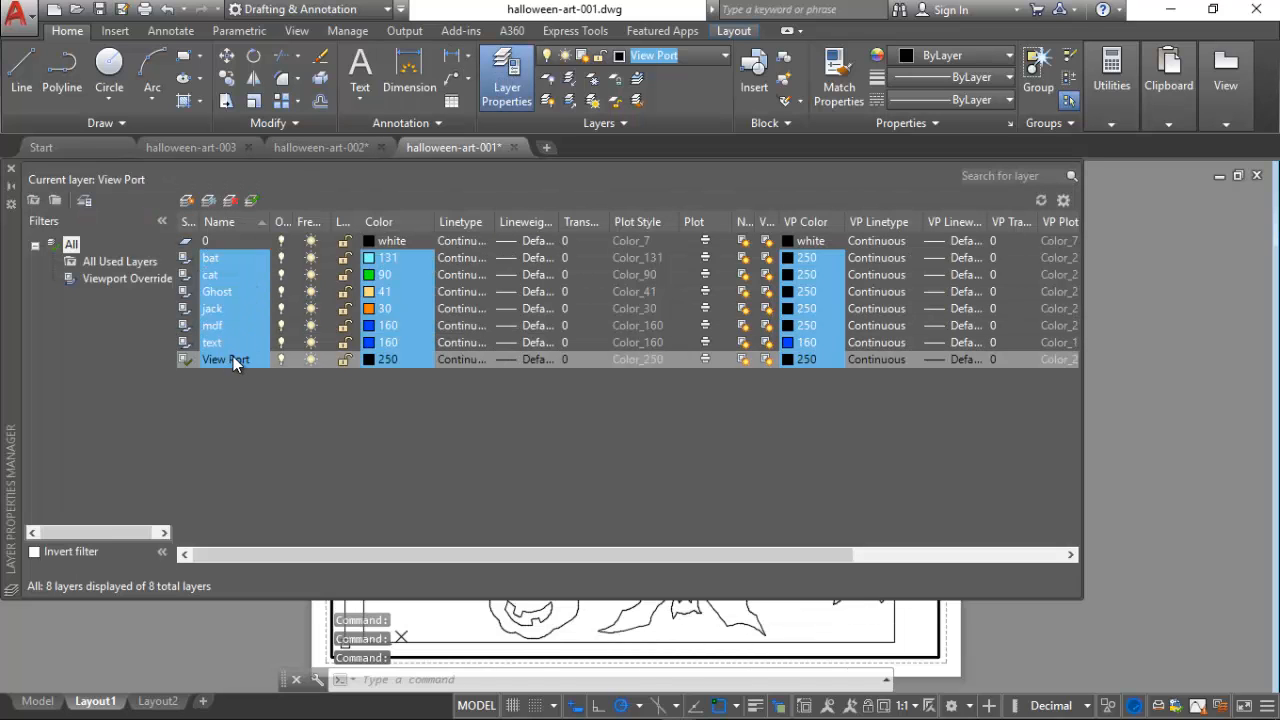
pyautogui.doubleClick(191, 326)
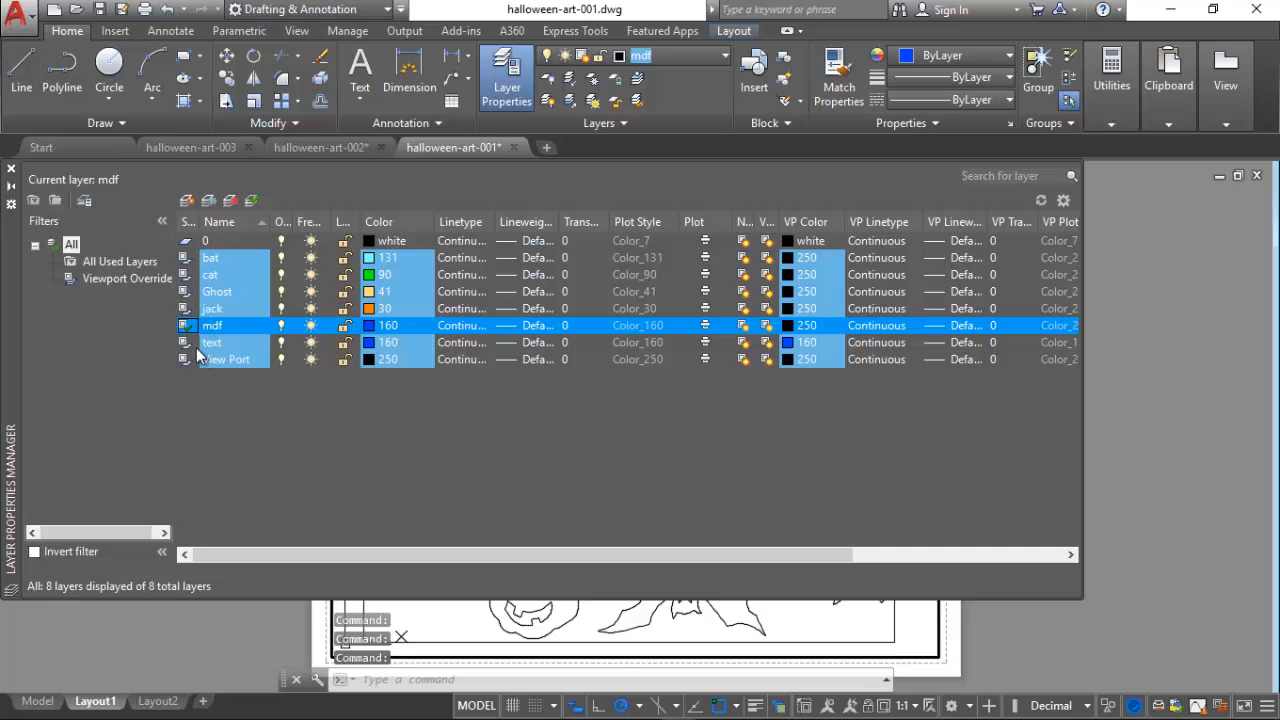
pyautogui.doubleClick(188, 343)
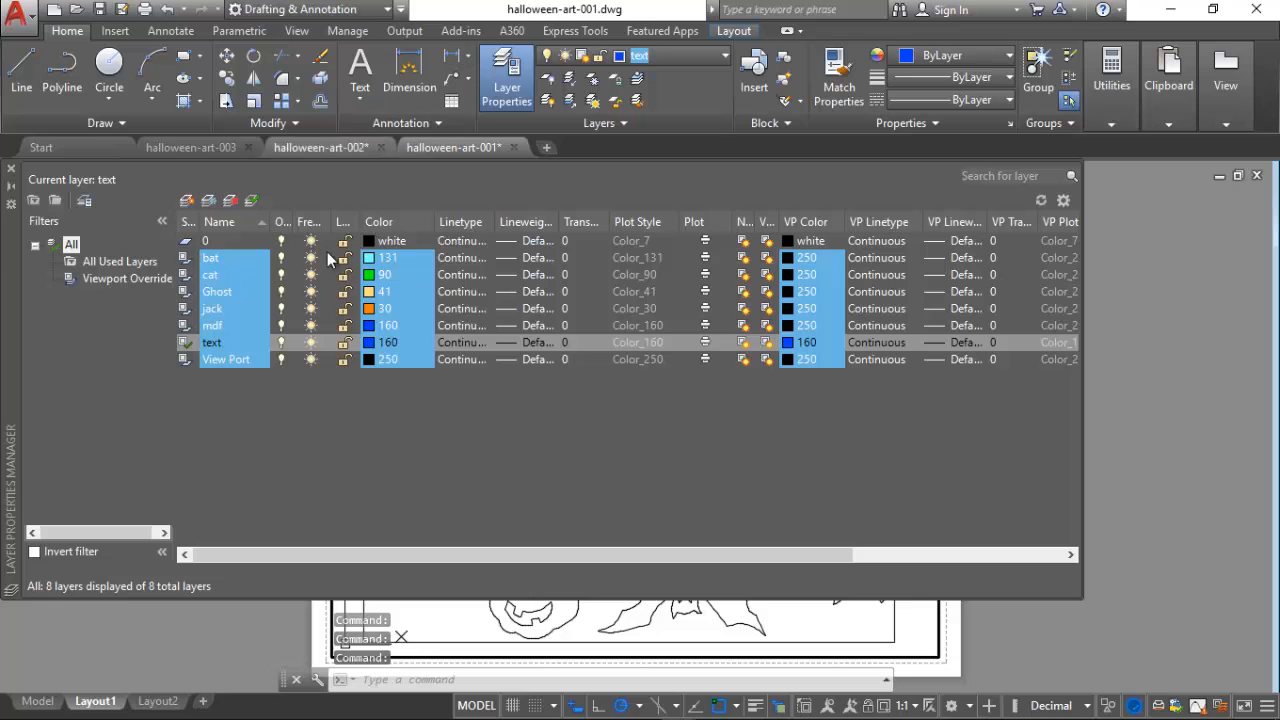
pyautogui.click(12, 171)
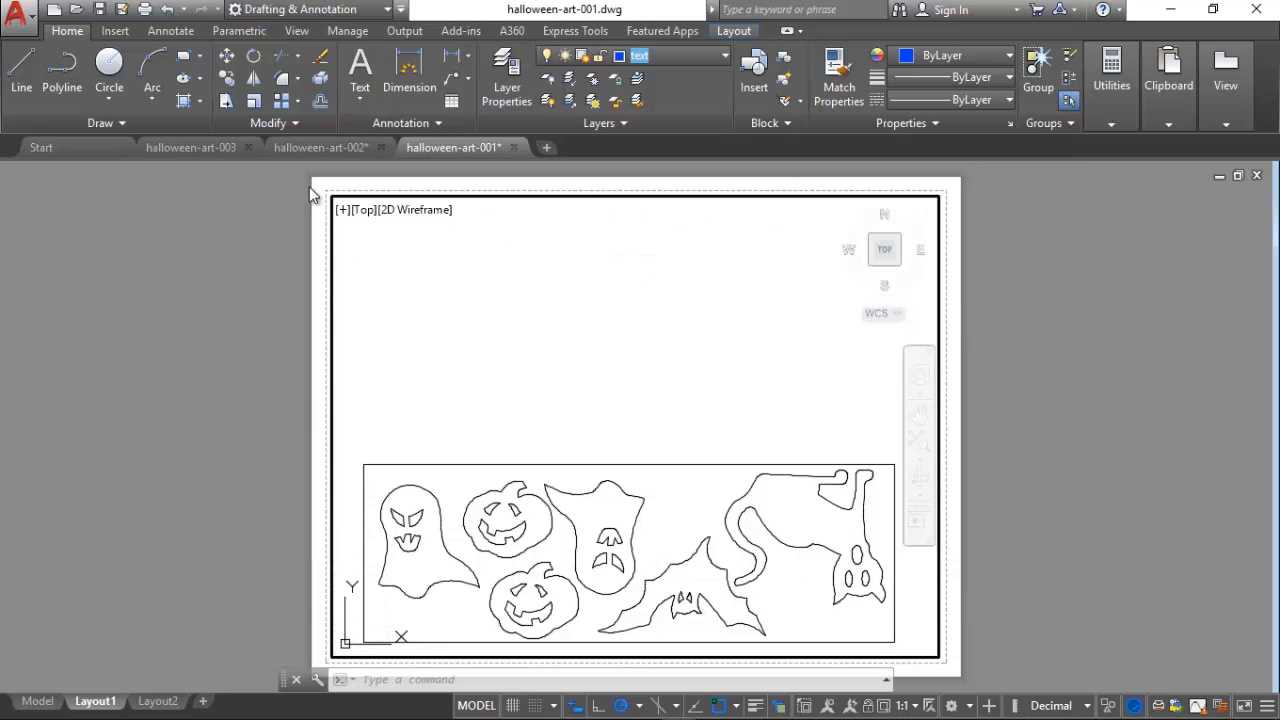
# Step: Create a multiline text box in the empty area above the artwork and enter the title "Halloween Fridge Magnet Project"
pyautogui.click(360, 98)
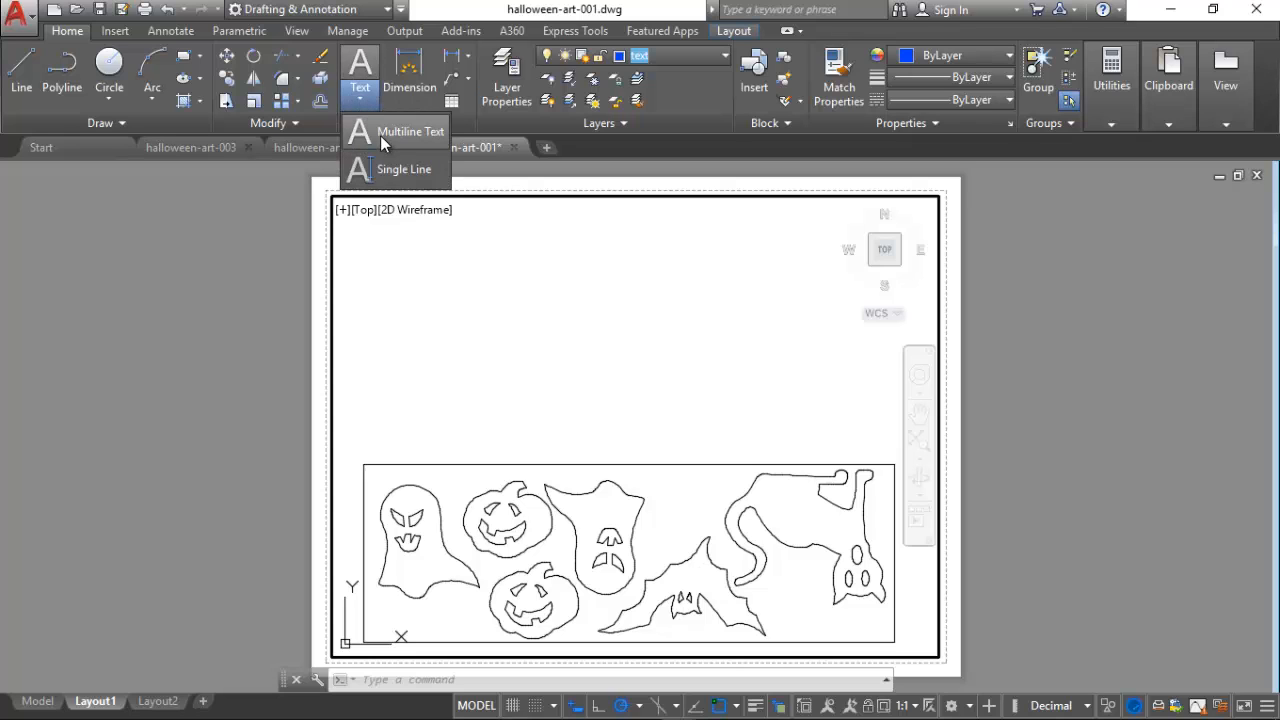
pyautogui.click(381, 133)
pyautogui.click(462, 212)
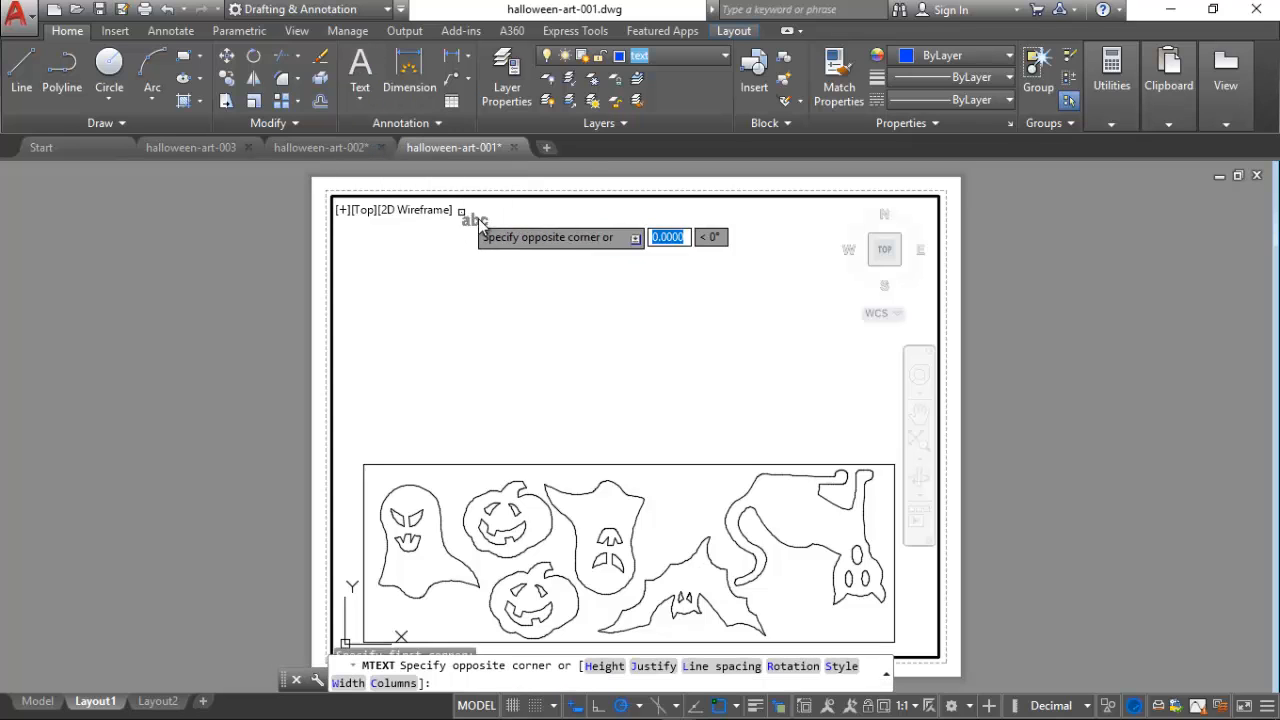
pyautogui.click(808, 410)
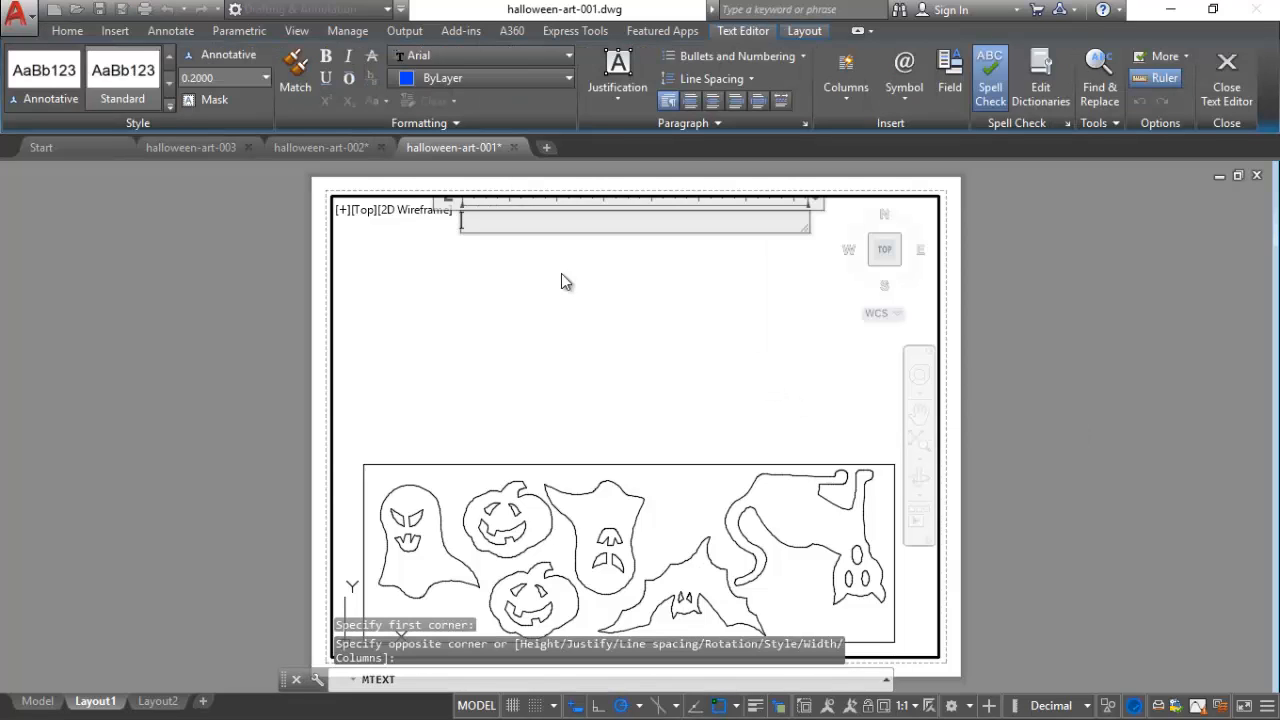
pyautogui.write('Hallo')
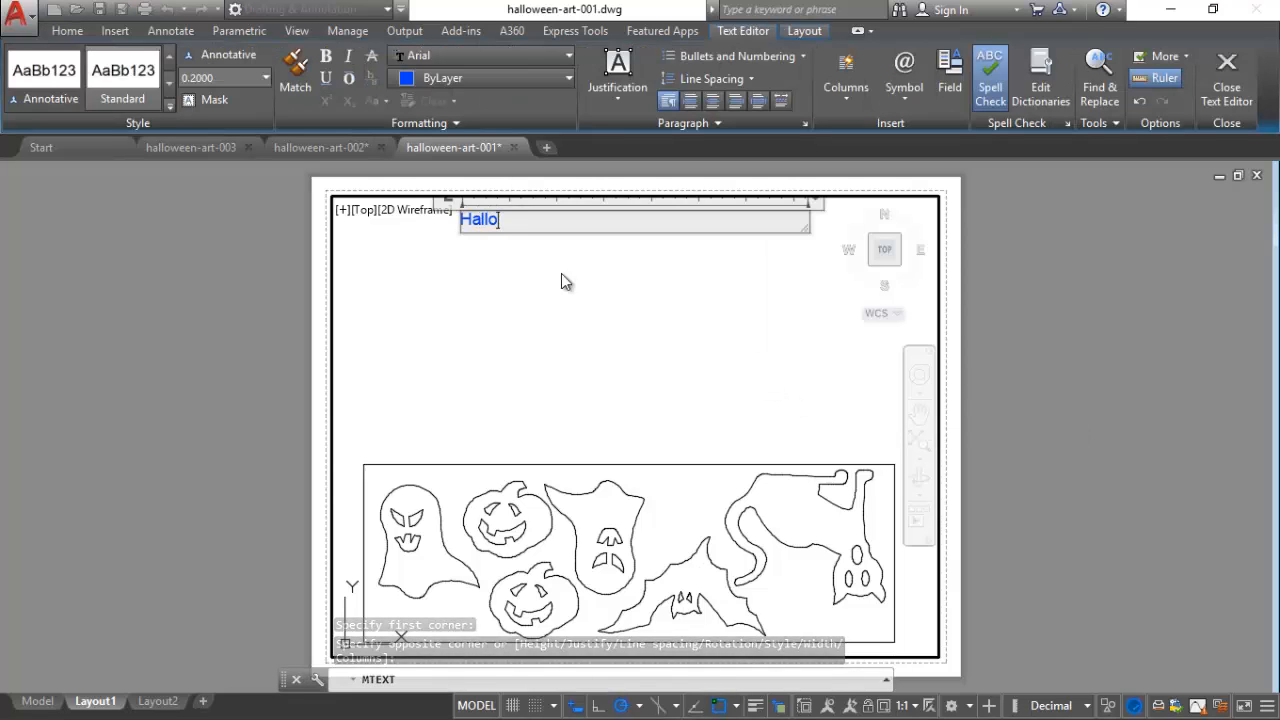
pyautogui.write('ween')
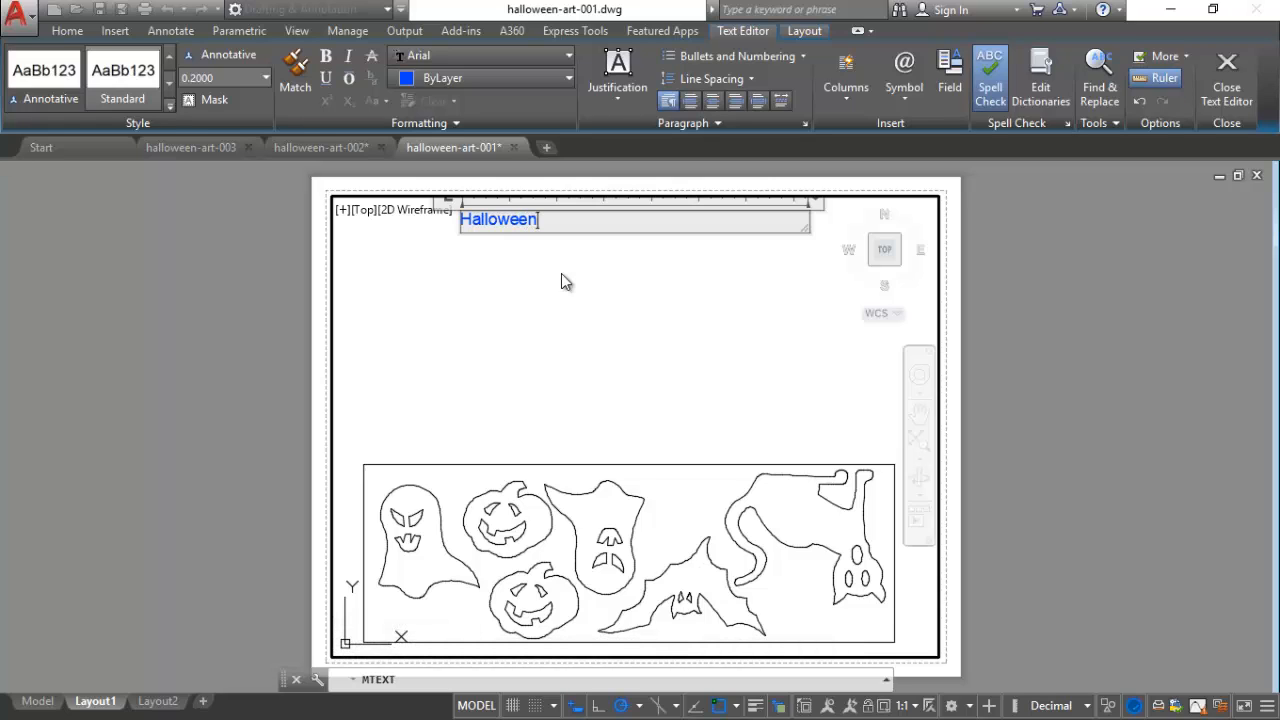
pyautogui.write(' Fridge Magnet Project')
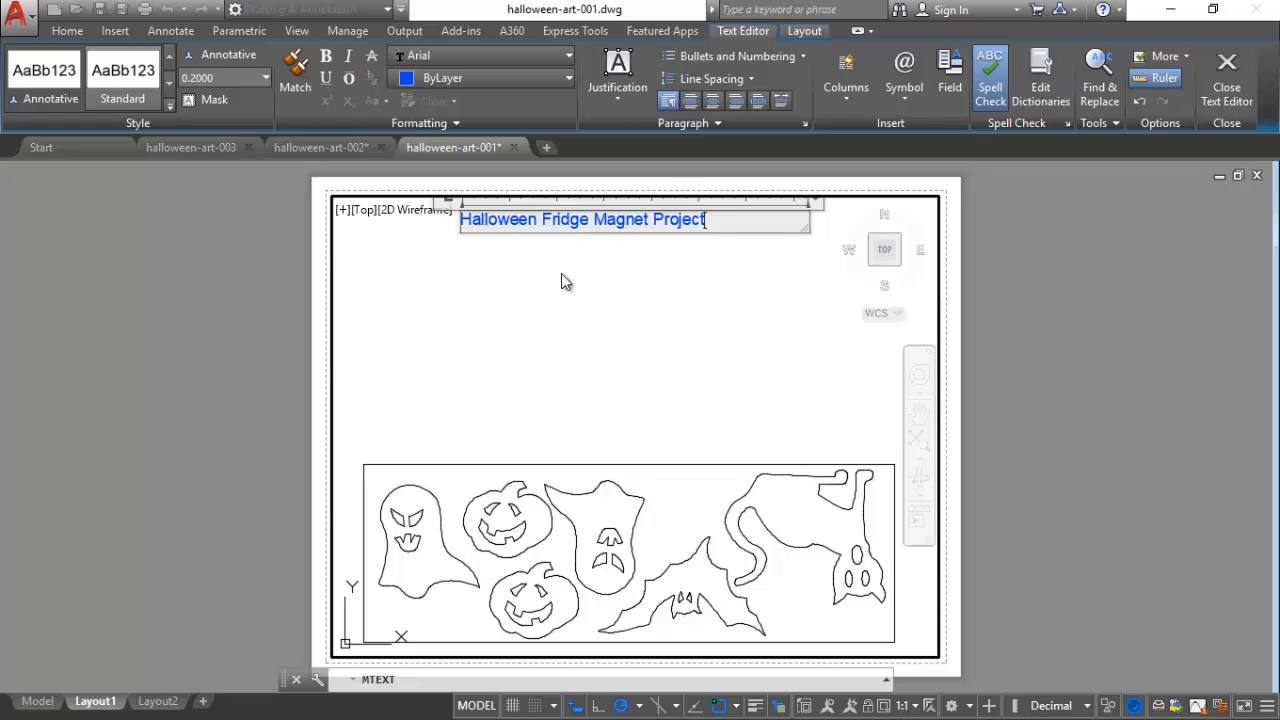
# Step: Add "Using AutoCAD & Rabbit Laser Engraver Machine" after a blank line and widen the text box so it fits on one line
pyautogui.press('Return')
pyautogui.press('Return')
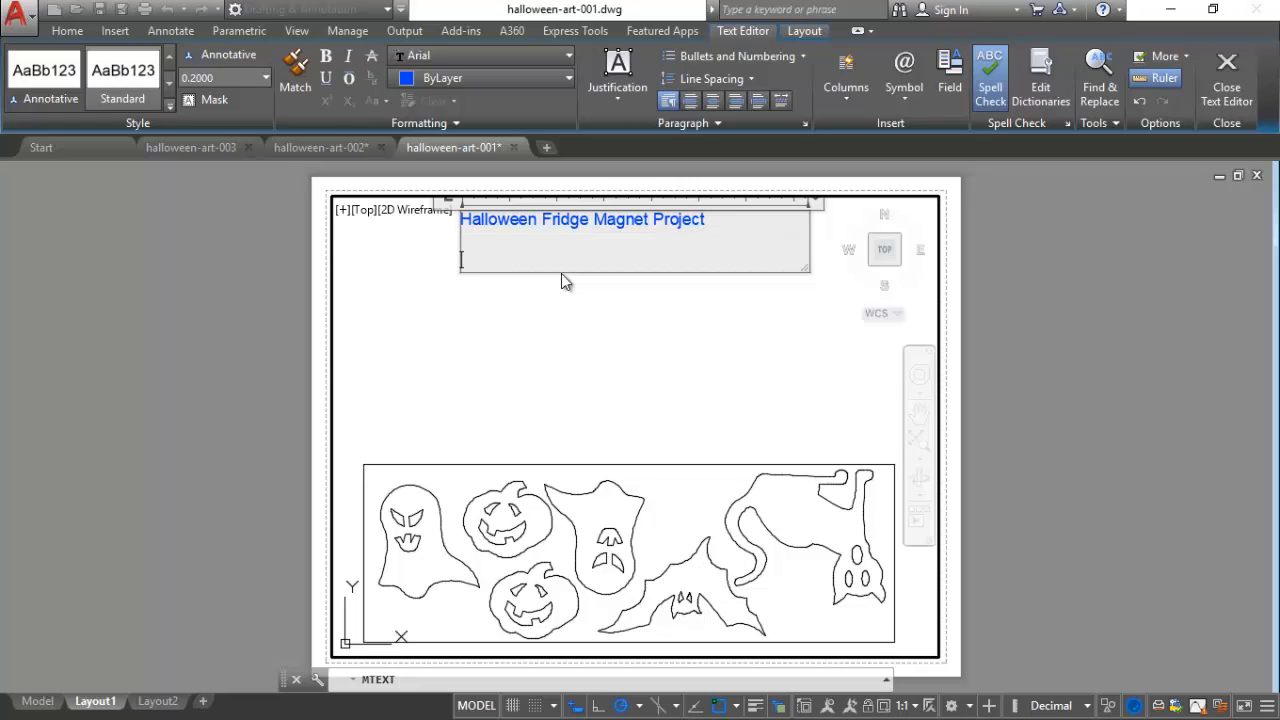
pyautogui.write('Using AutoCAD')
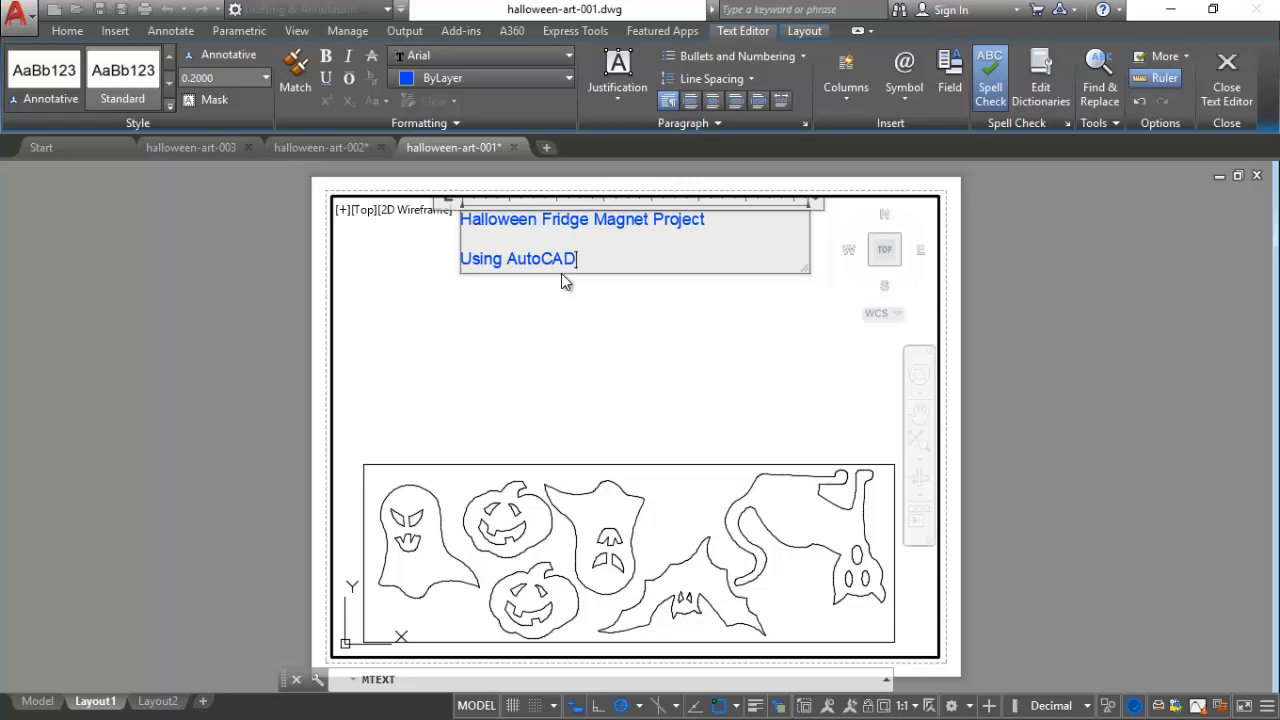
pyautogui.write(' & Rabbit Laser Engr')
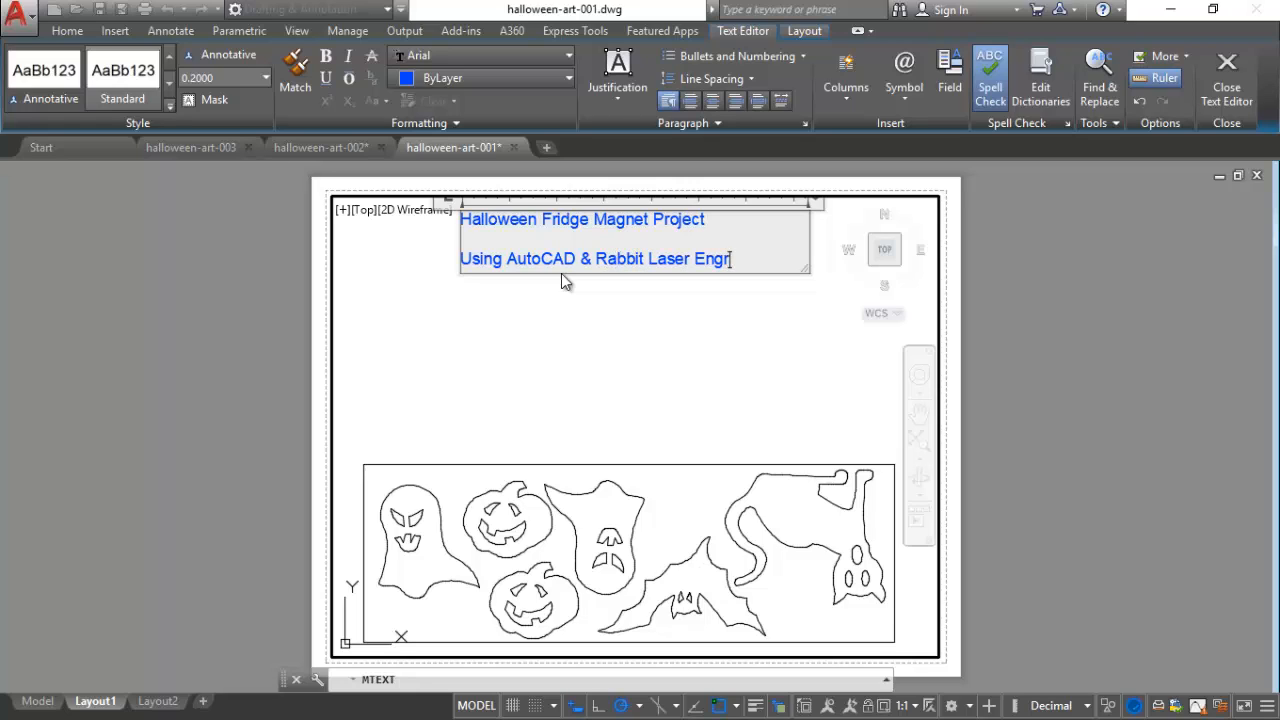
pyautogui.write('aver Machine')
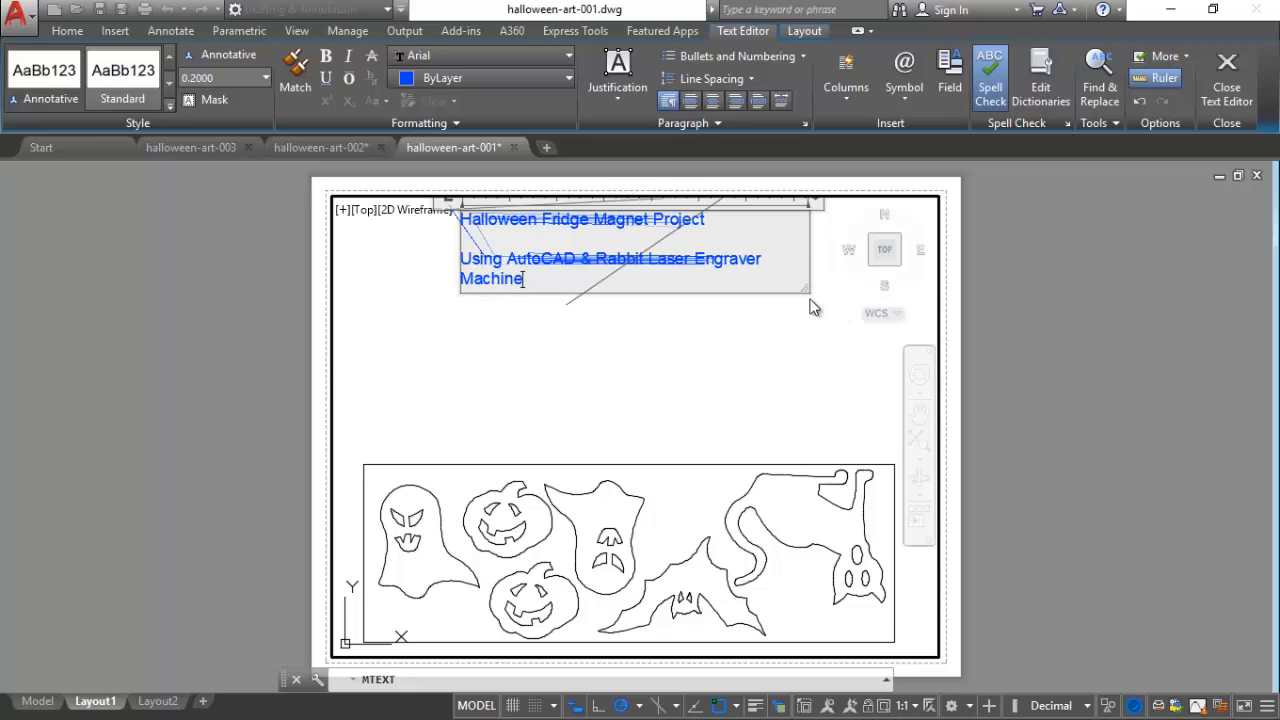
pyautogui.moveTo(806, 289); pyautogui.dragTo(889, 324)
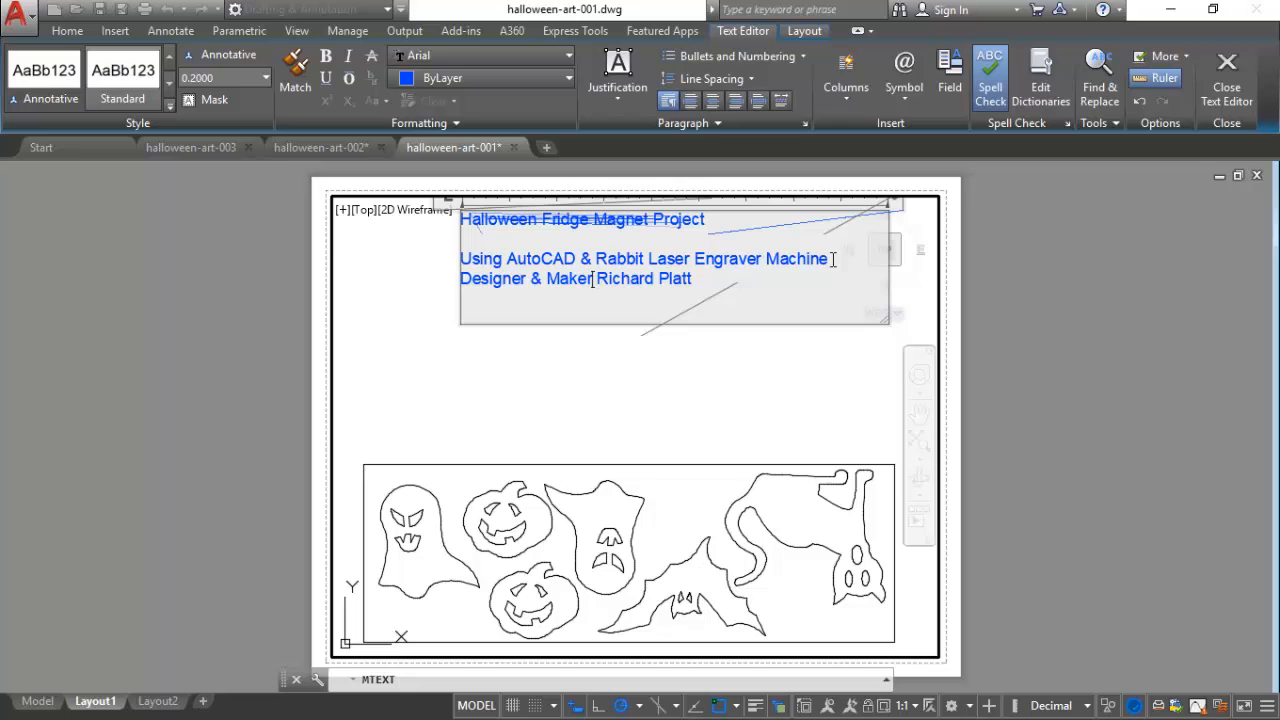
# Step: Complete a "Designer & Maker:" line with the designer's name, then center all the text and save the text changes
pyautogui.write(':')
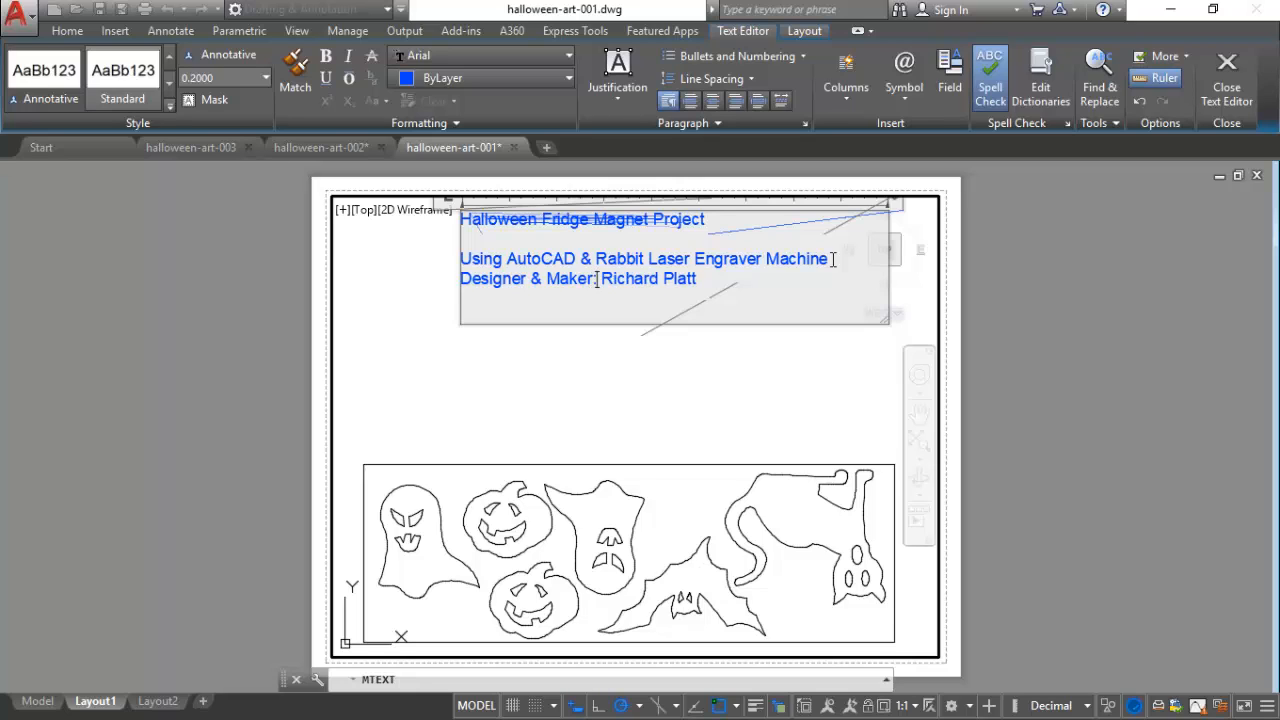
pyautogui.hotkey('ctrl', 'a')
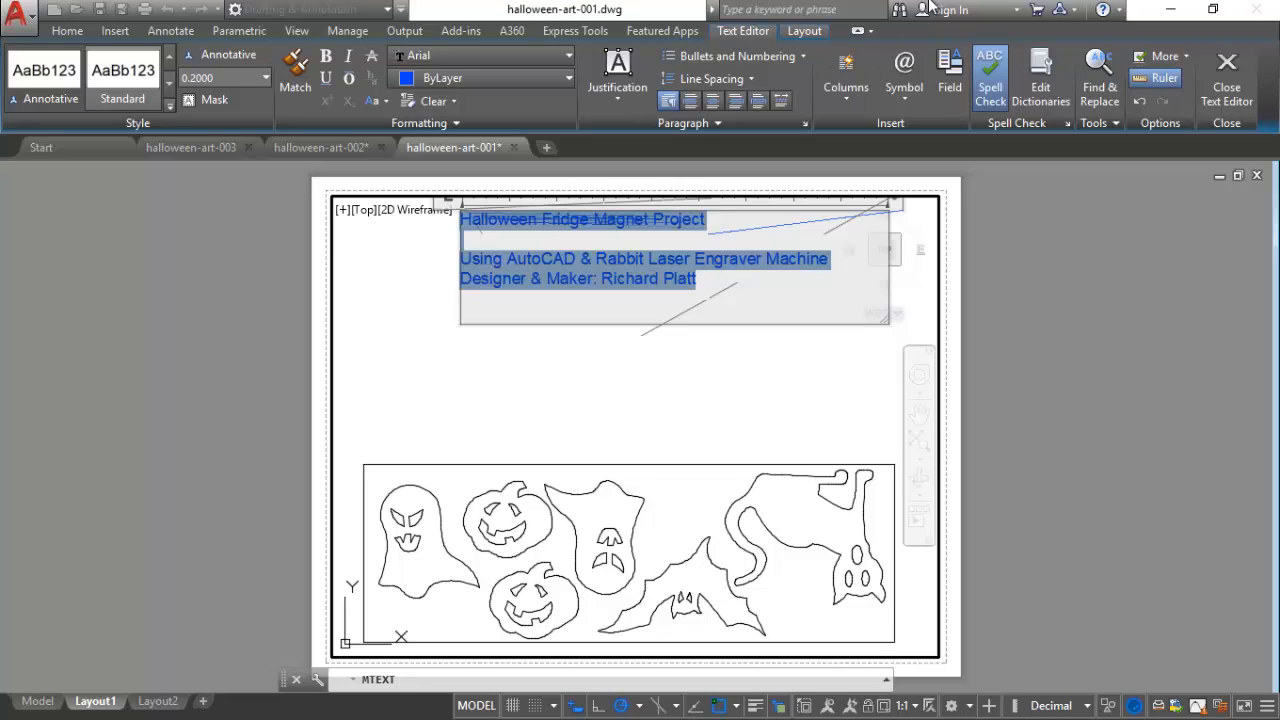
pyautogui.click(714, 101)
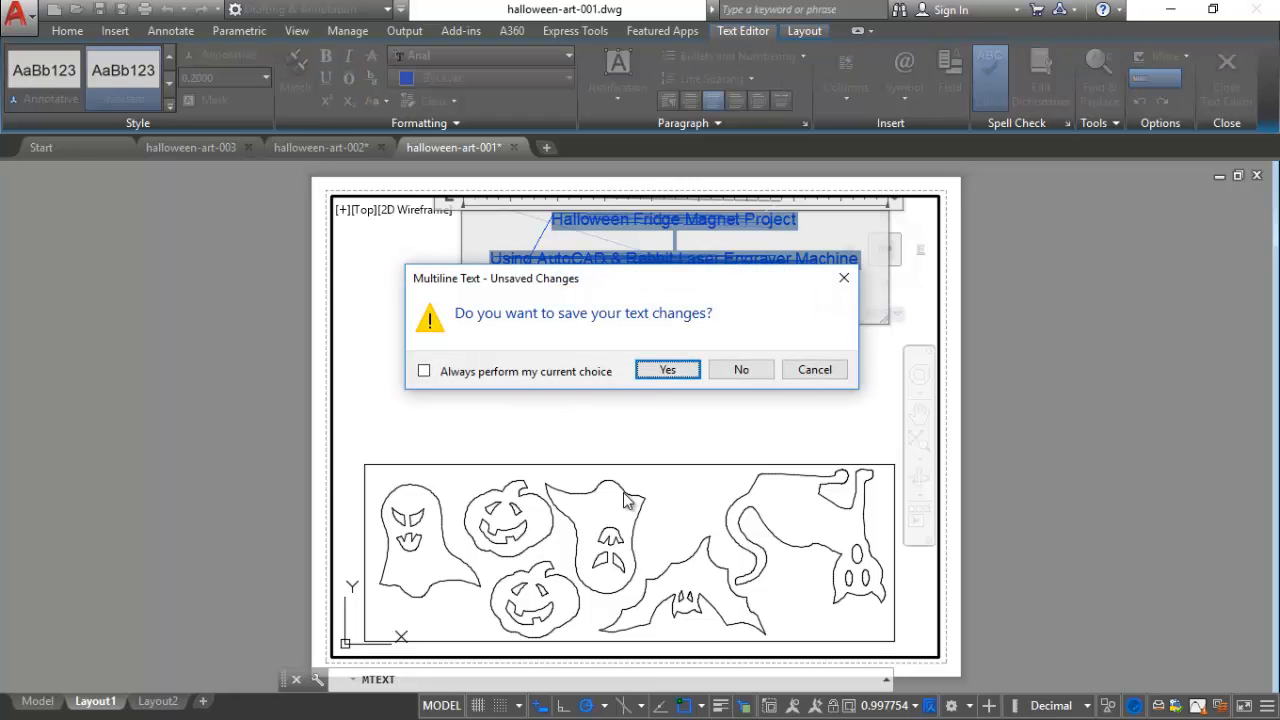
pyautogui.click(660, 370)
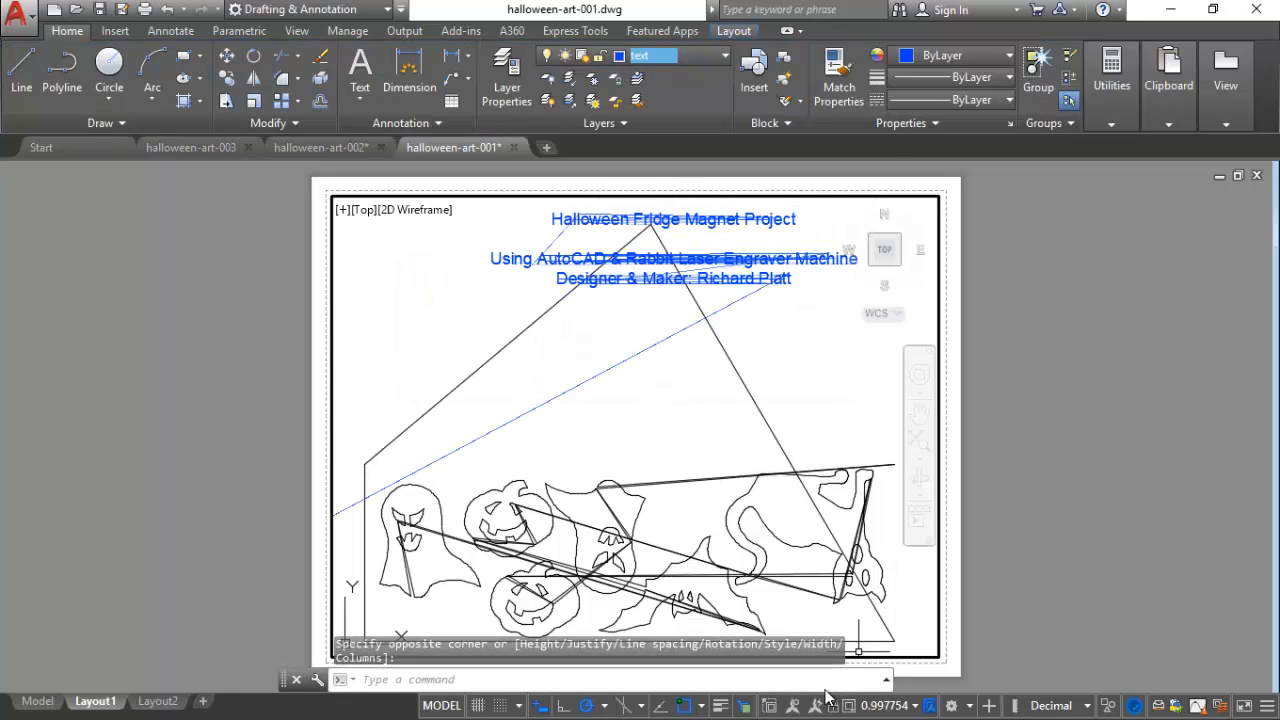
# Step: Restore the viewport scale to 1:1 and return to paper space
pyautogui.click(914, 706)
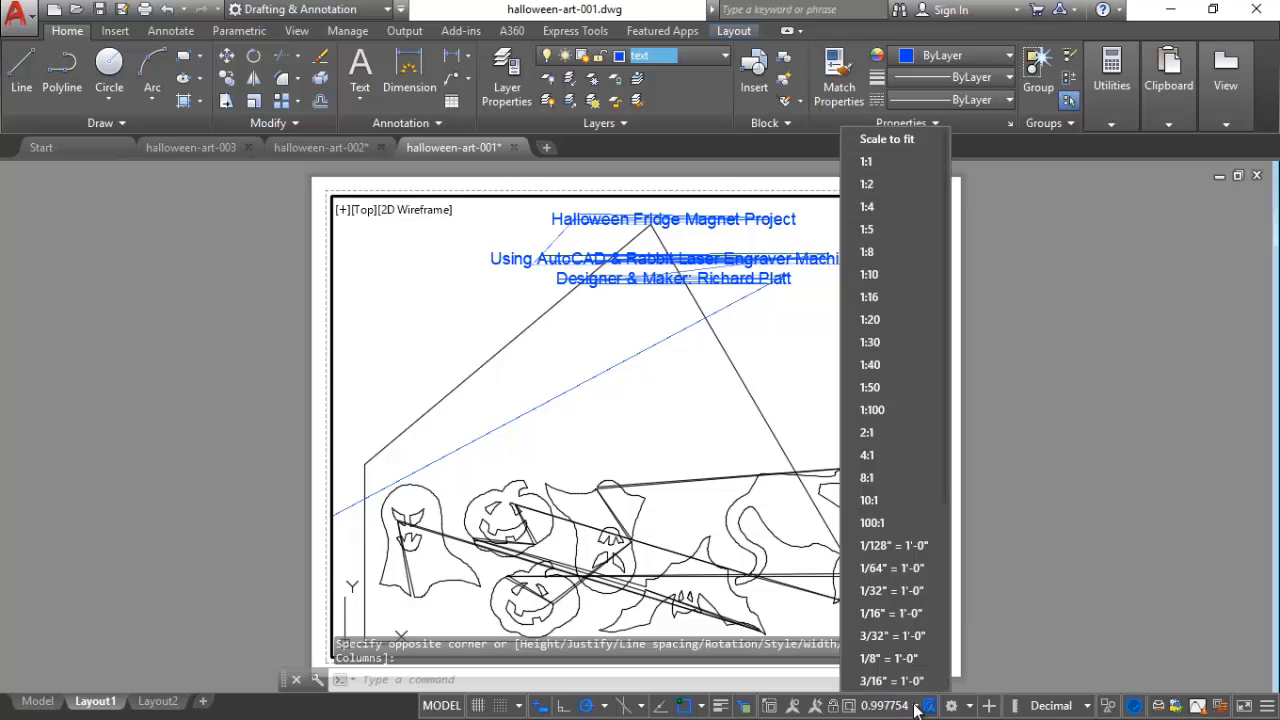
pyautogui.click(894, 159)
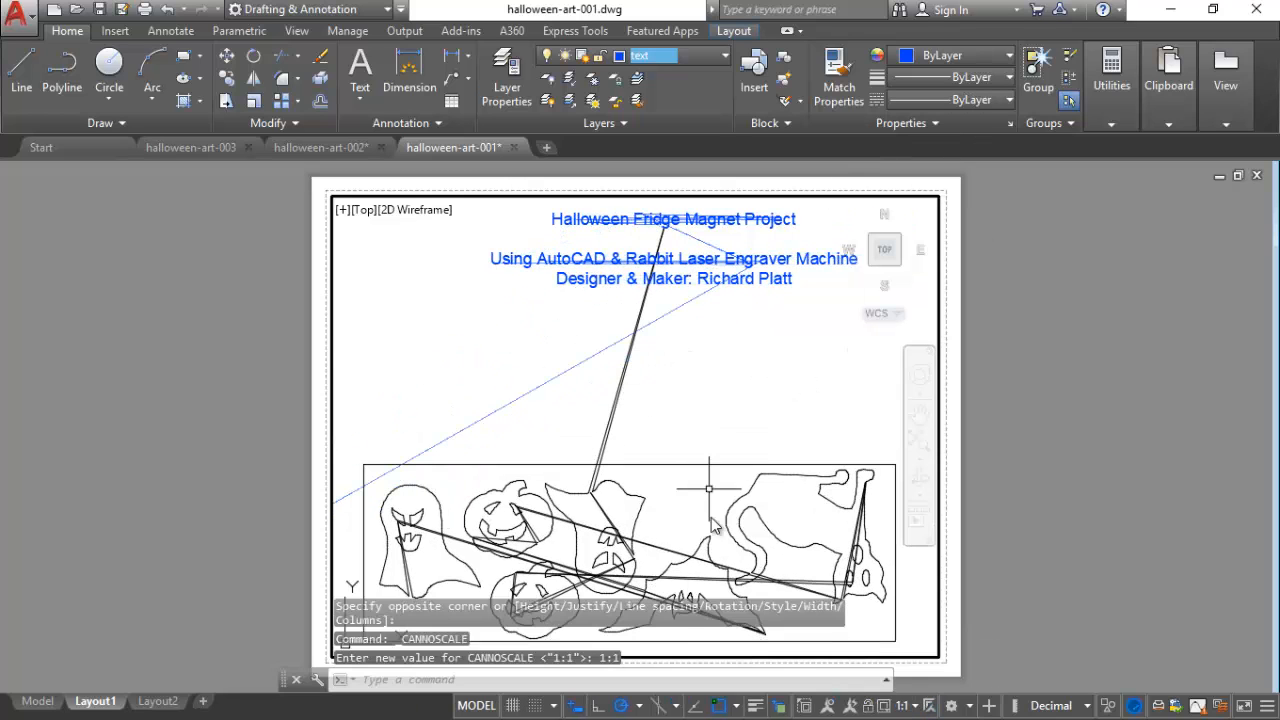
pyautogui.click(478, 705)
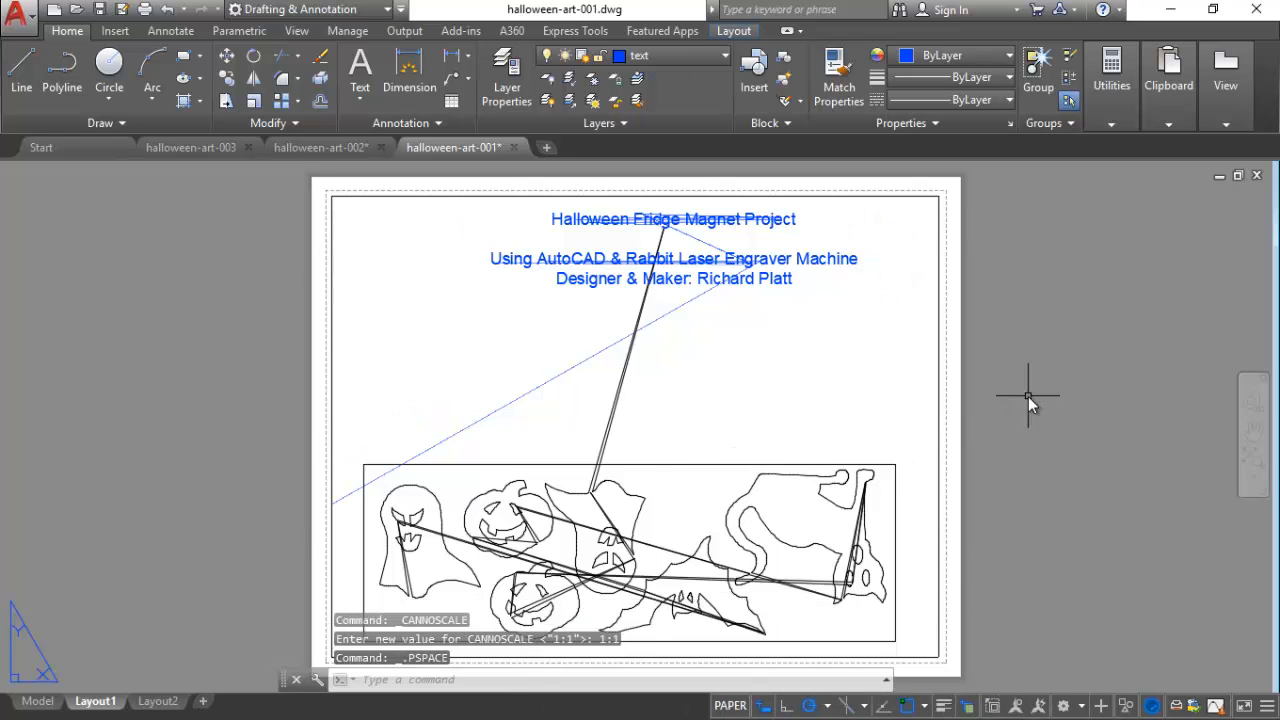
pyautogui.scroll(-2, 1026, 395)
pyautogui.moveTo(1026, 395); pyautogui.dragTo(888, 381, button='middle')
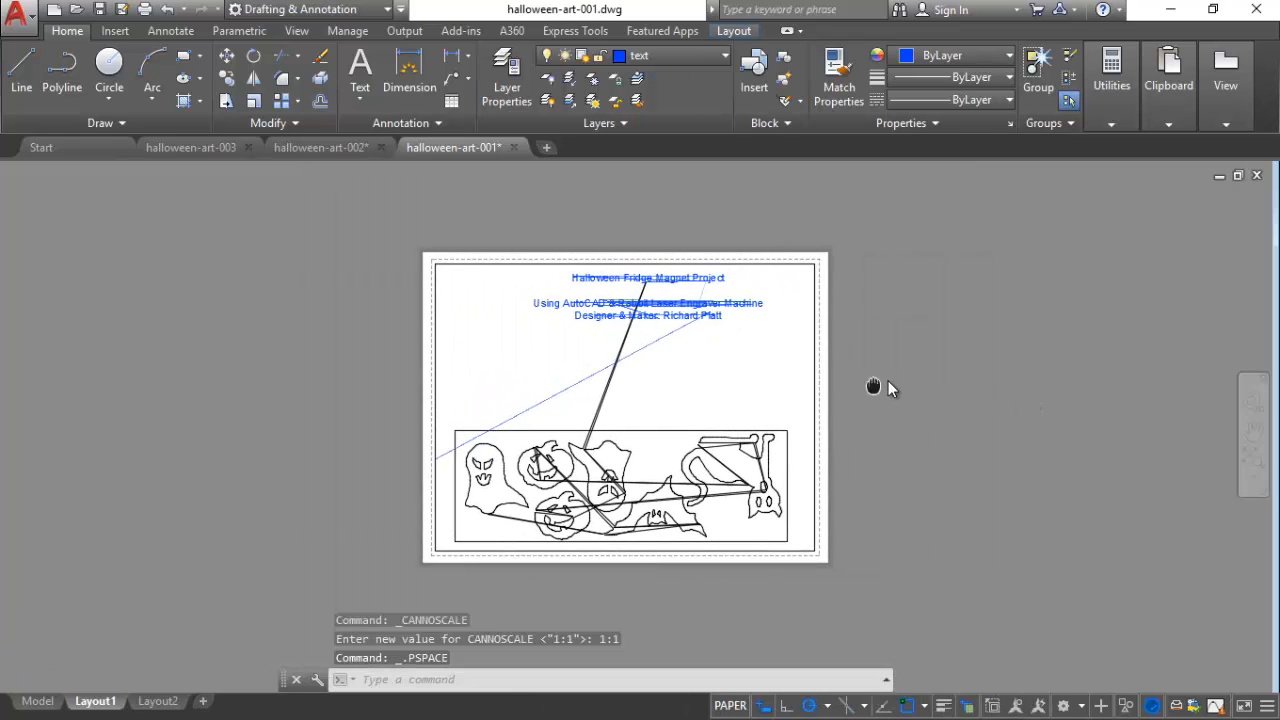
# Step: Set the current object color to black 0,0,0 and keep text as the current layer
pyautogui.click(912, 55)
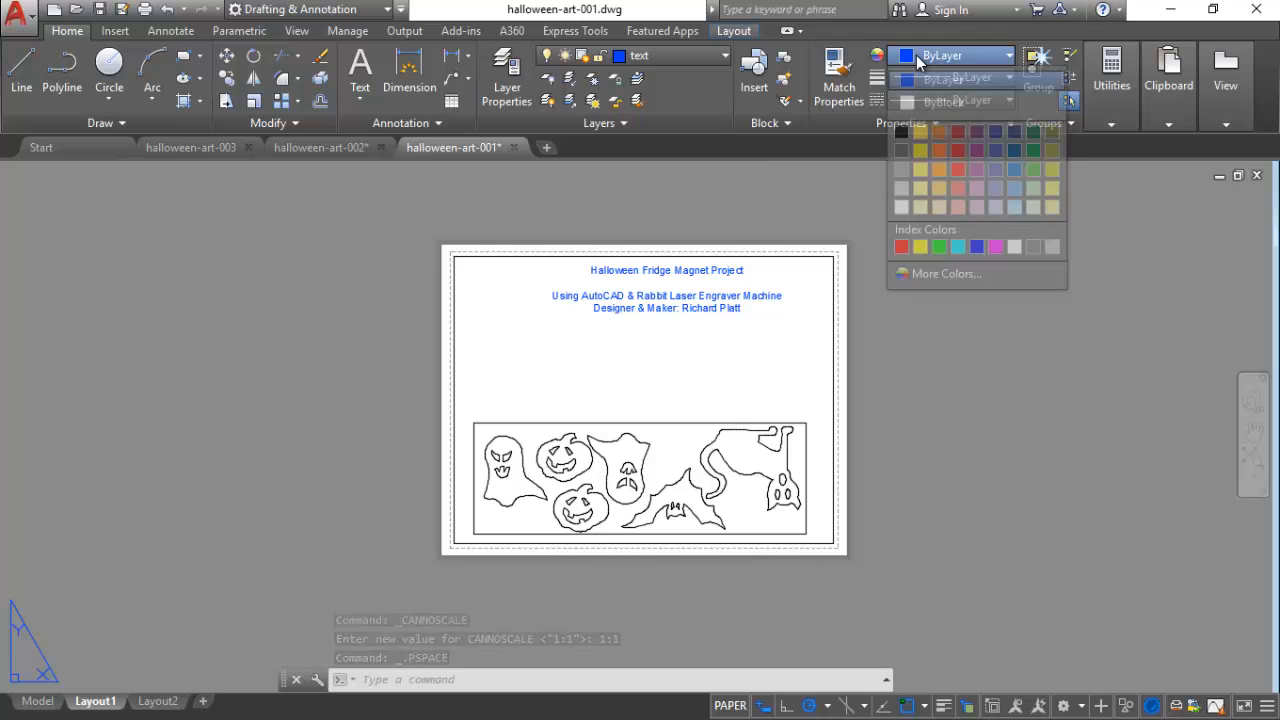
pyautogui.click(901, 132)
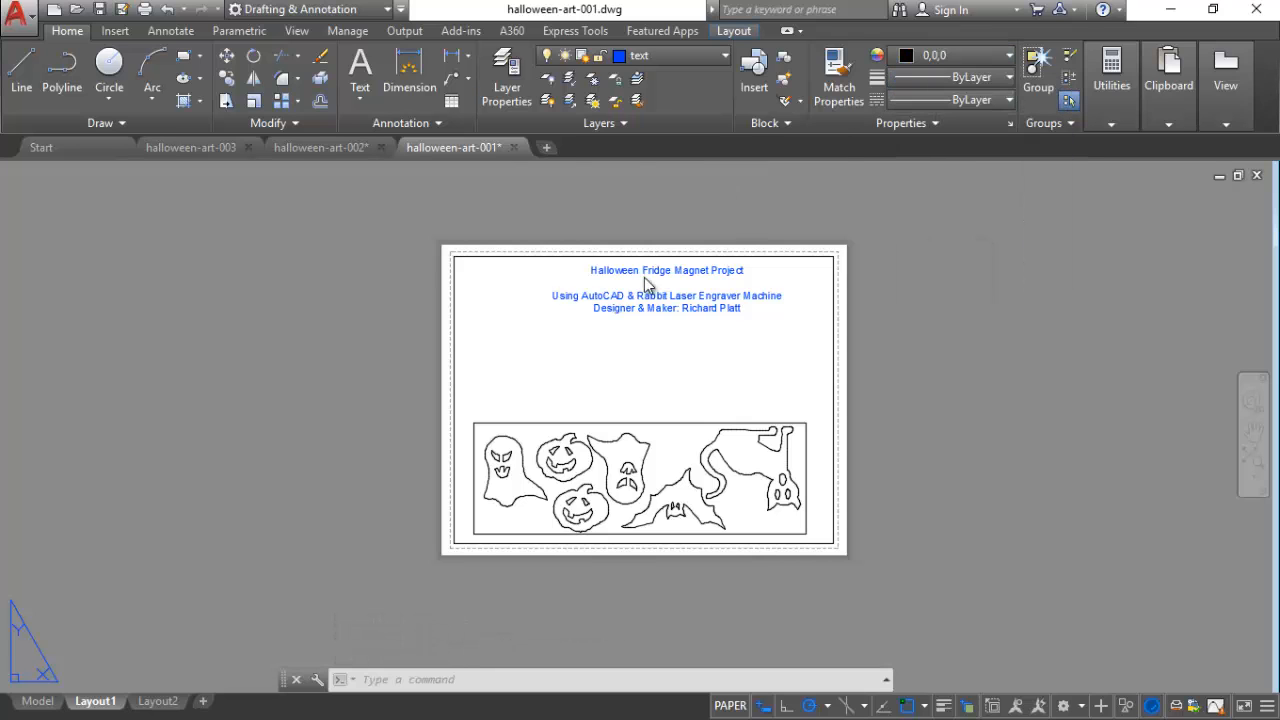
pyautogui.click(667, 56)
pyautogui.click(646, 216)
# Step: Set the viewport color of the text and mdf layers to black, index color 250, in the layer properties
pyautogui.click(504, 75)
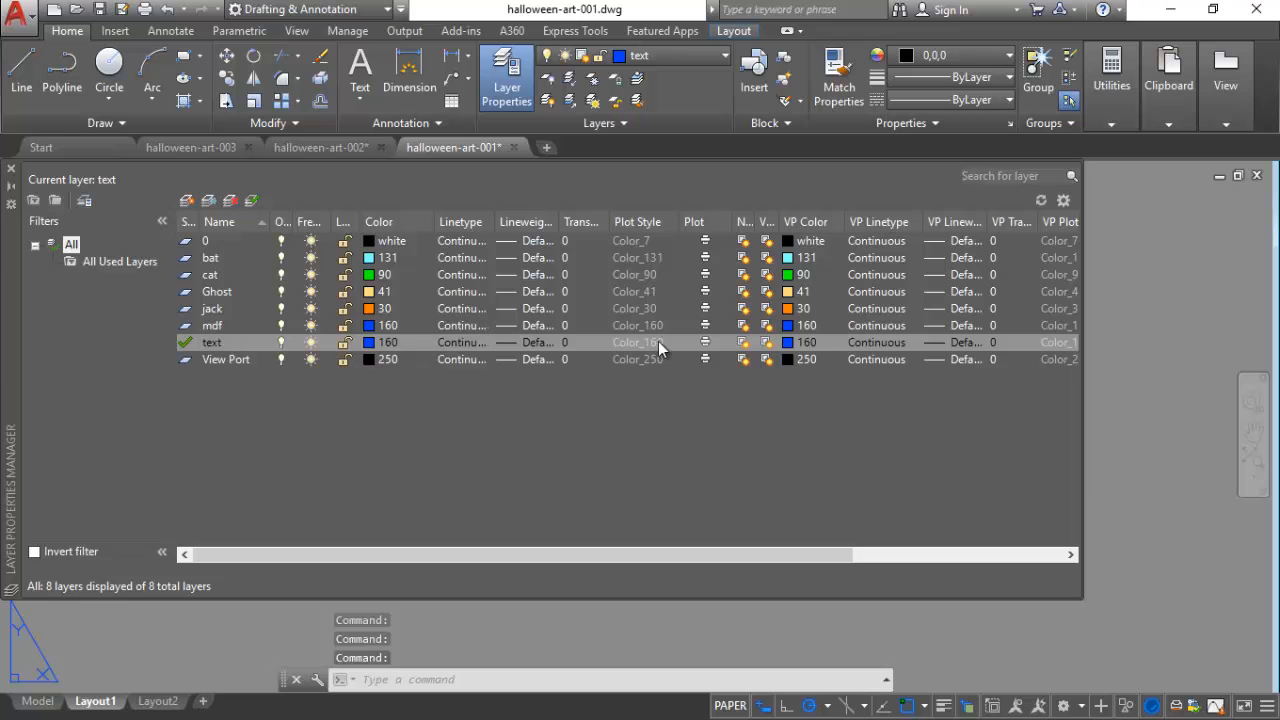
pyautogui.click(788, 343)
pyautogui.click(768, 387)
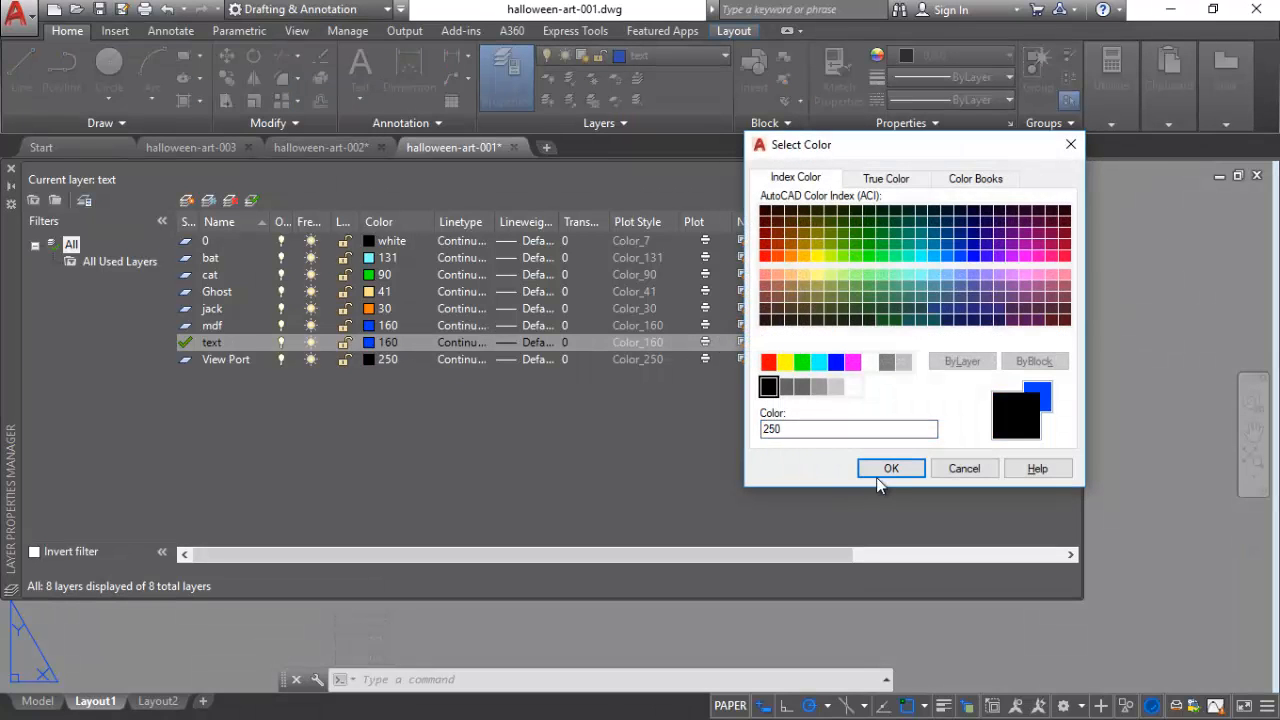
pyautogui.click(880, 470)
pyautogui.click(786, 326)
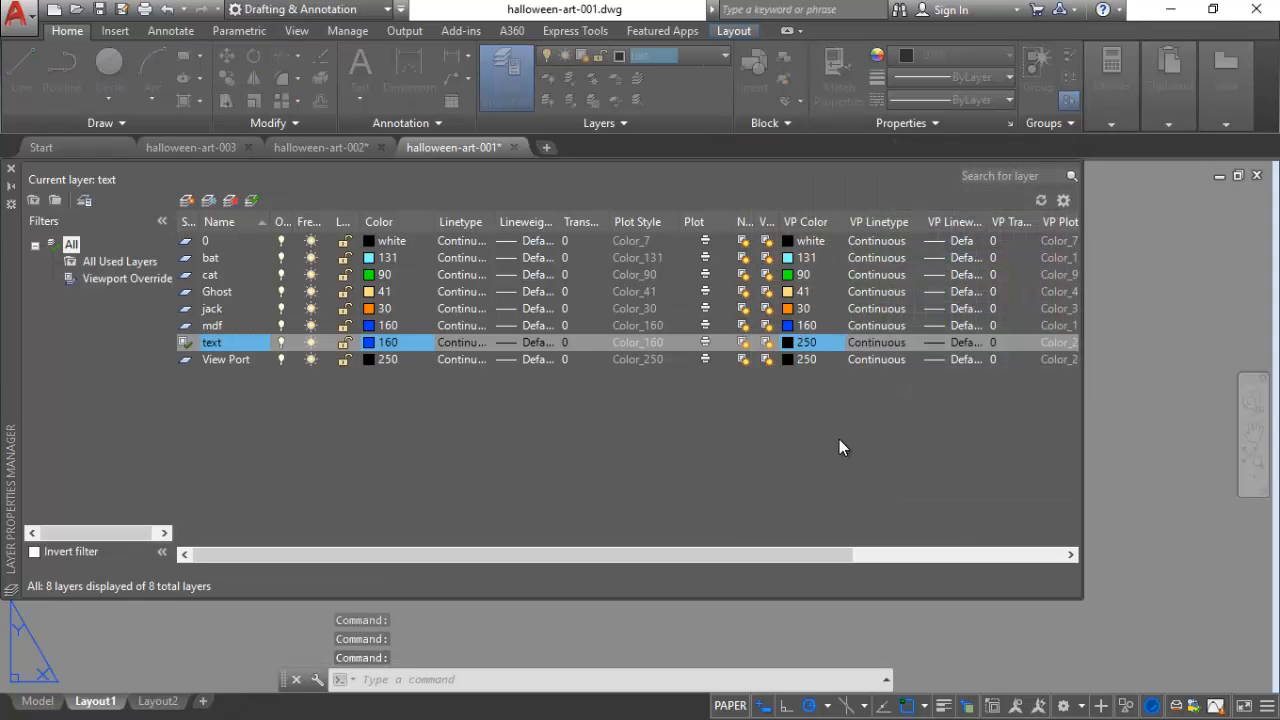
pyautogui.click(768, 387)
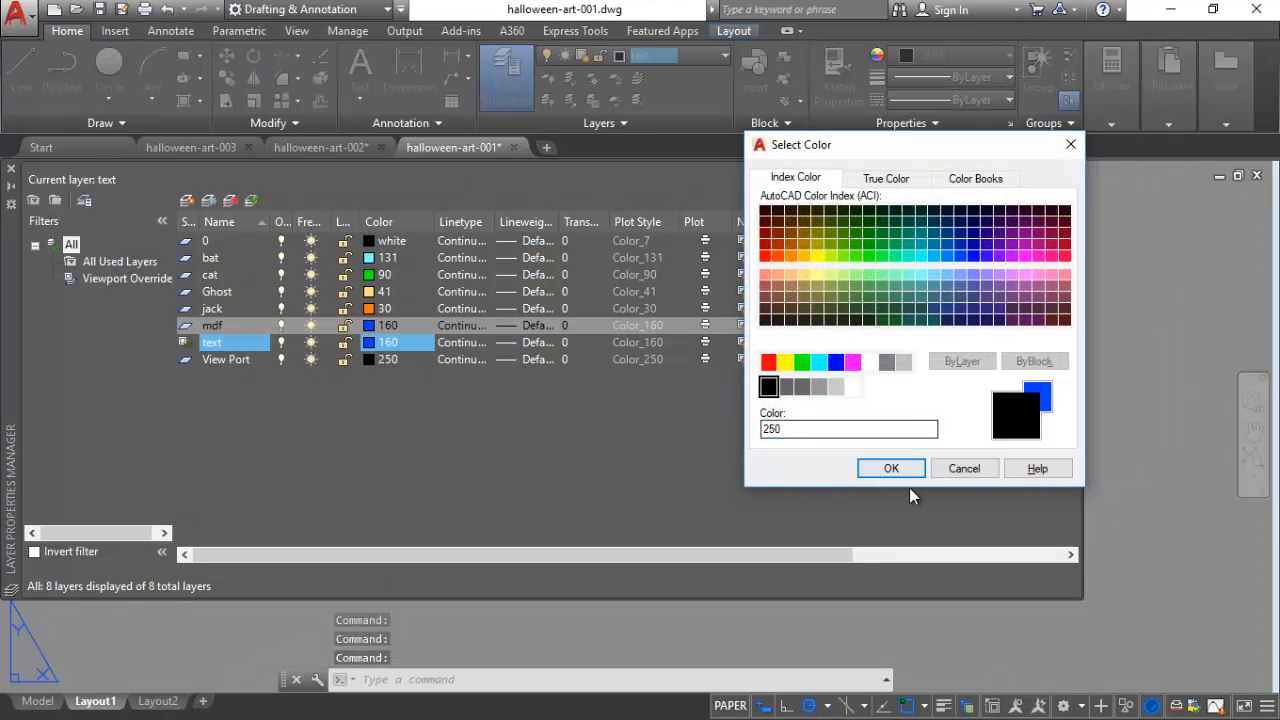
pyautogui.click(891, 468)
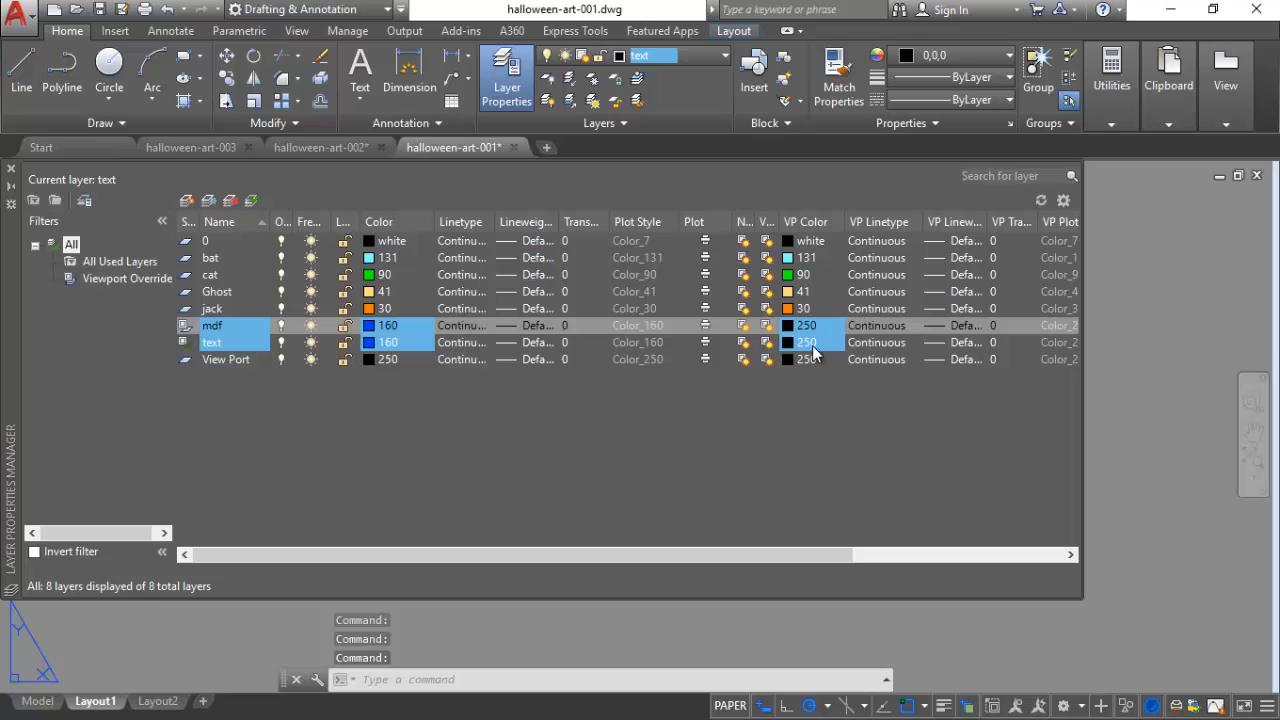
# Step: Set the viewport color of the jack and Ghost layers to black, index color 250
pyautogui.click(789, 309)
pyautogui.click(768, 387)
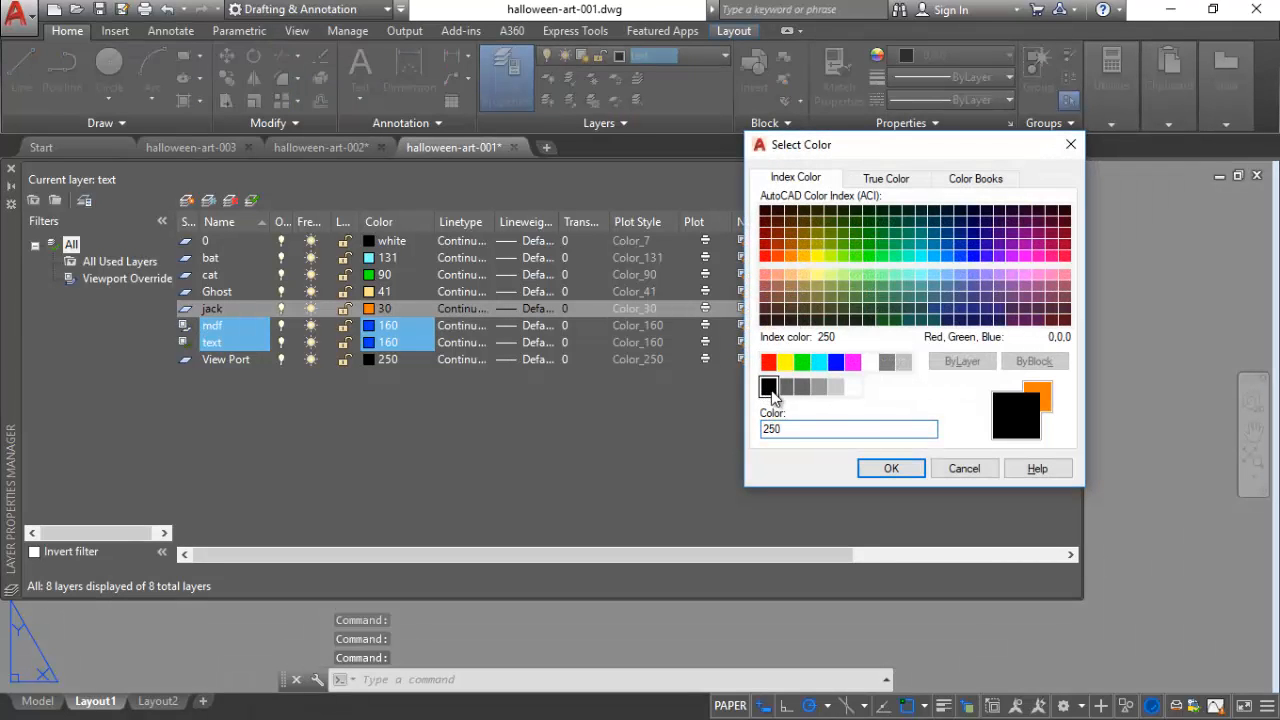
pyautogui.click(889, 468)
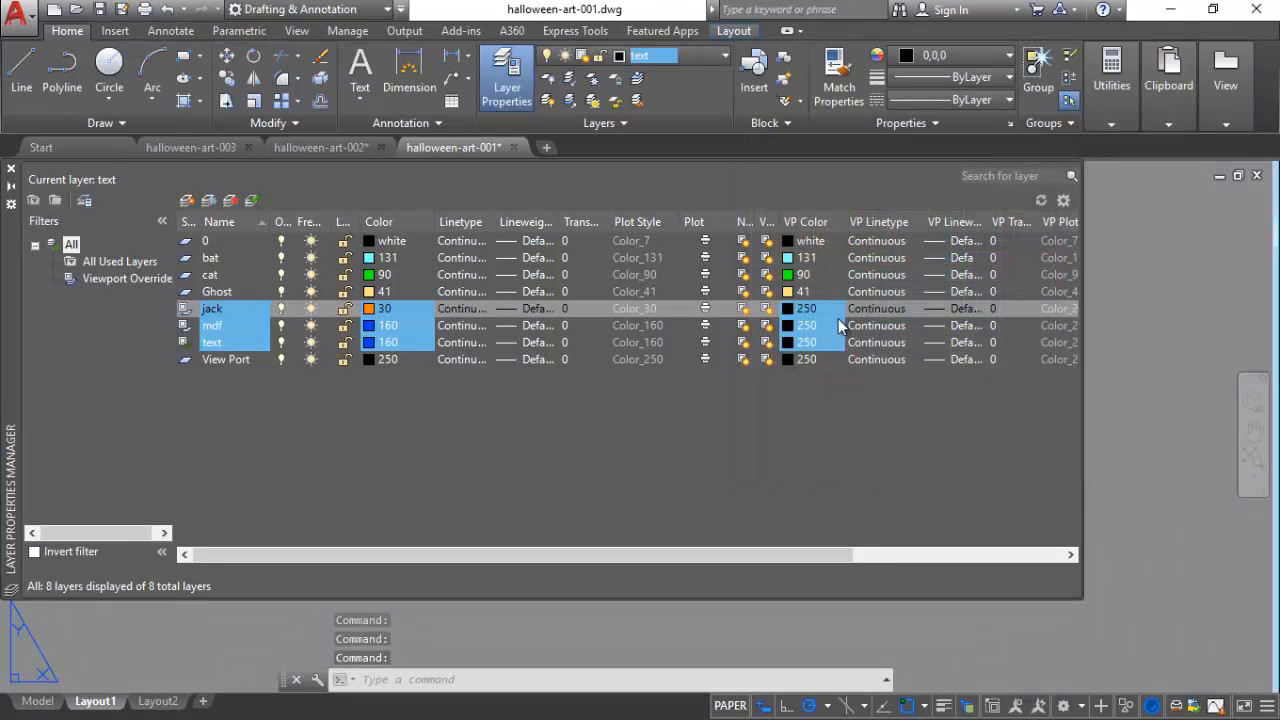
pyautogui.click(789, 292)
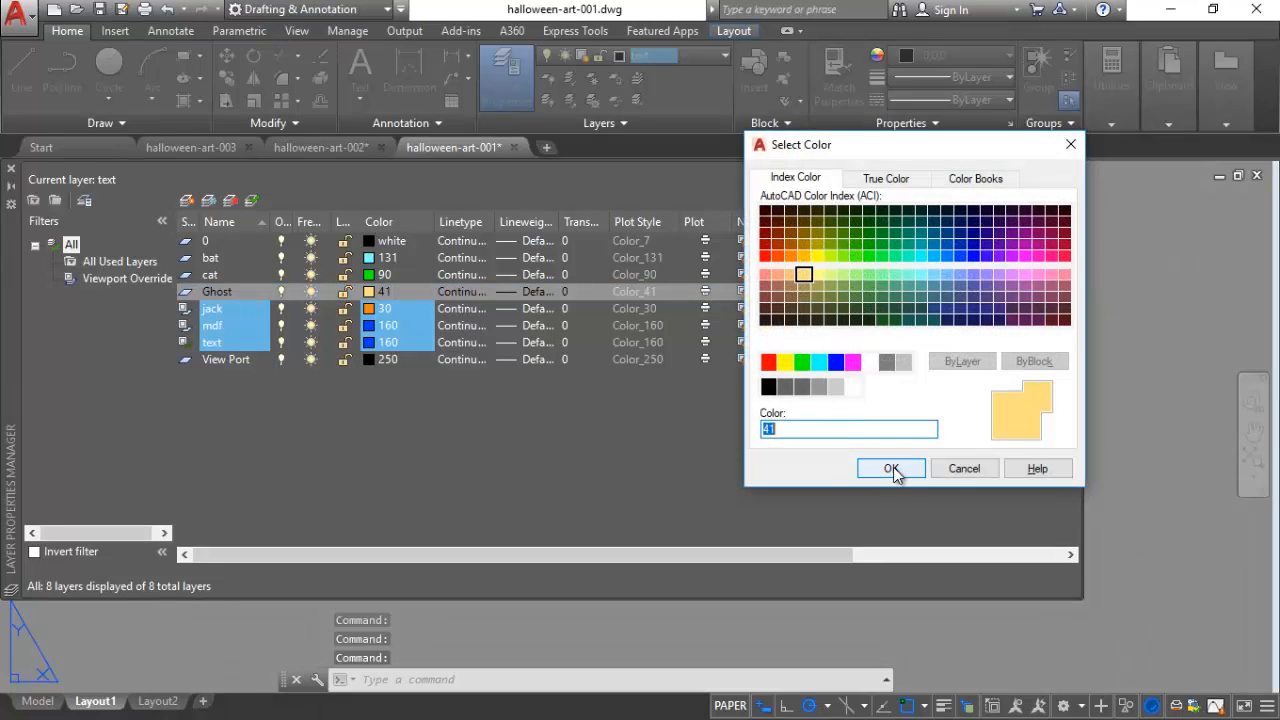
pyautogui.click(768, 387)
pyautogui.click(889, 468)
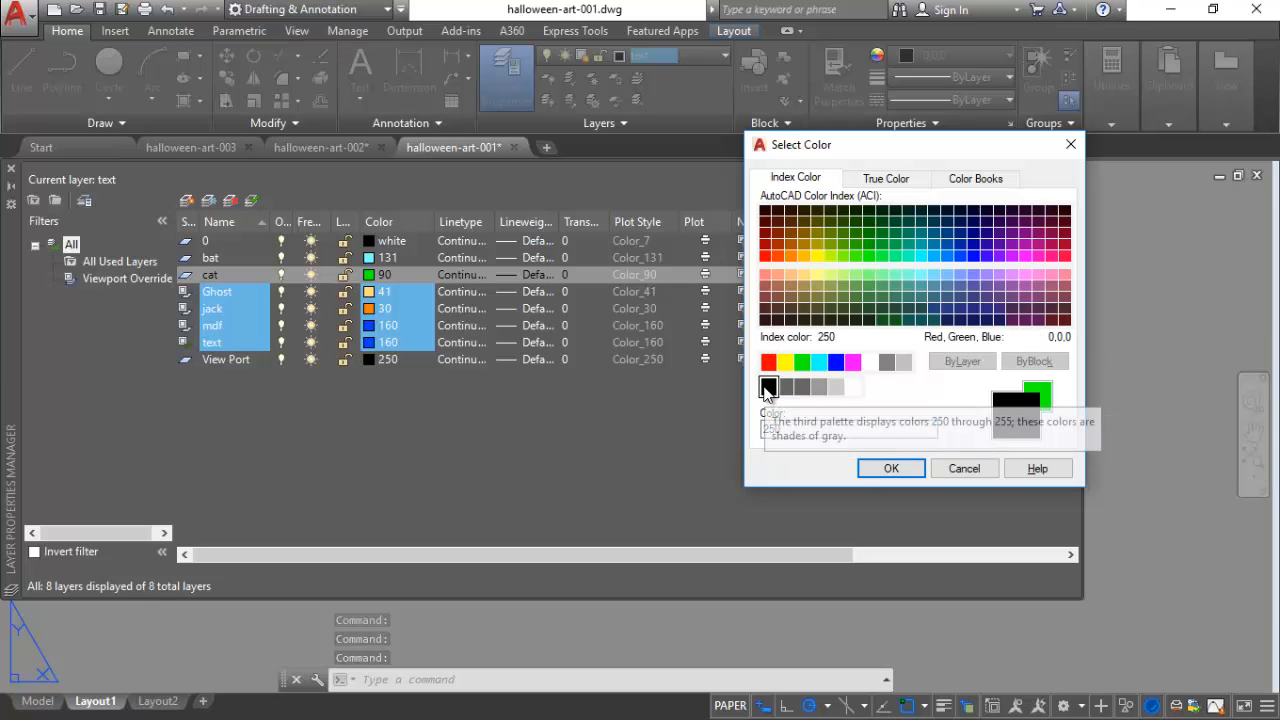
# Step: Set the viewport color of the cat and bat layers to black, index color 250, and close the layer properties
pyautogui.click(768, 387)
pyautogui.click(863, 474)
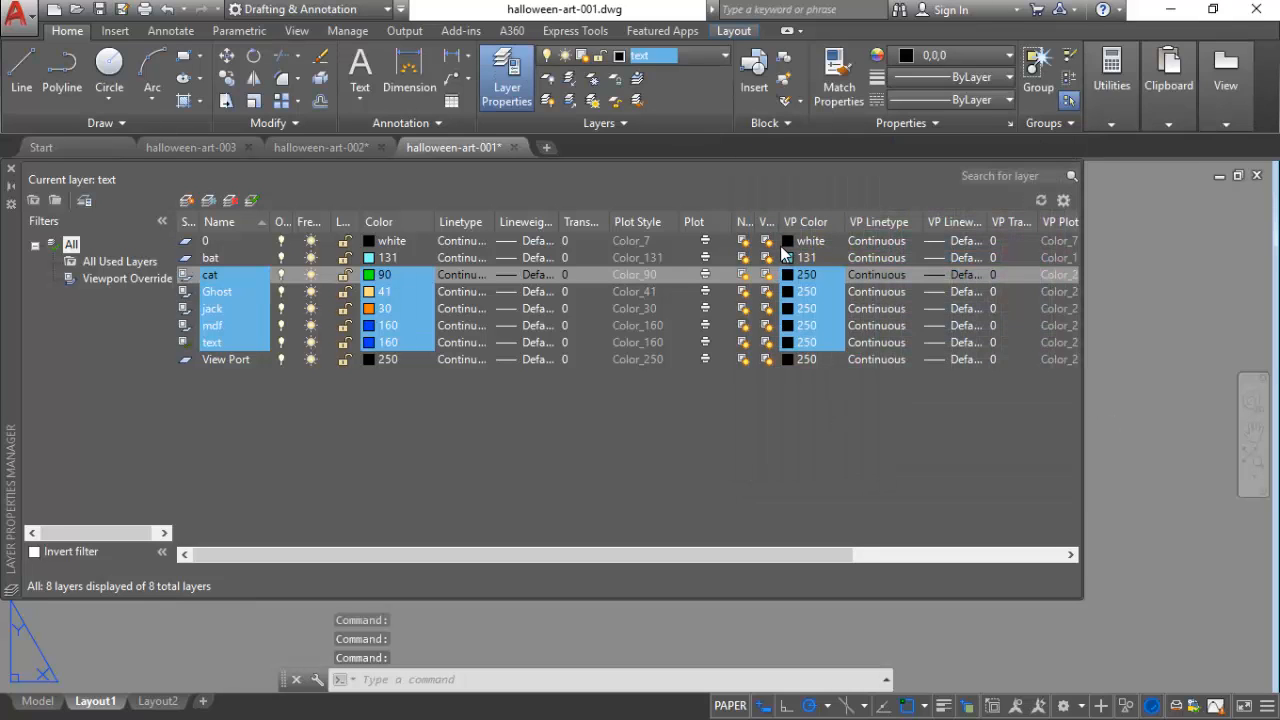
pyautogui.click(786, 258)
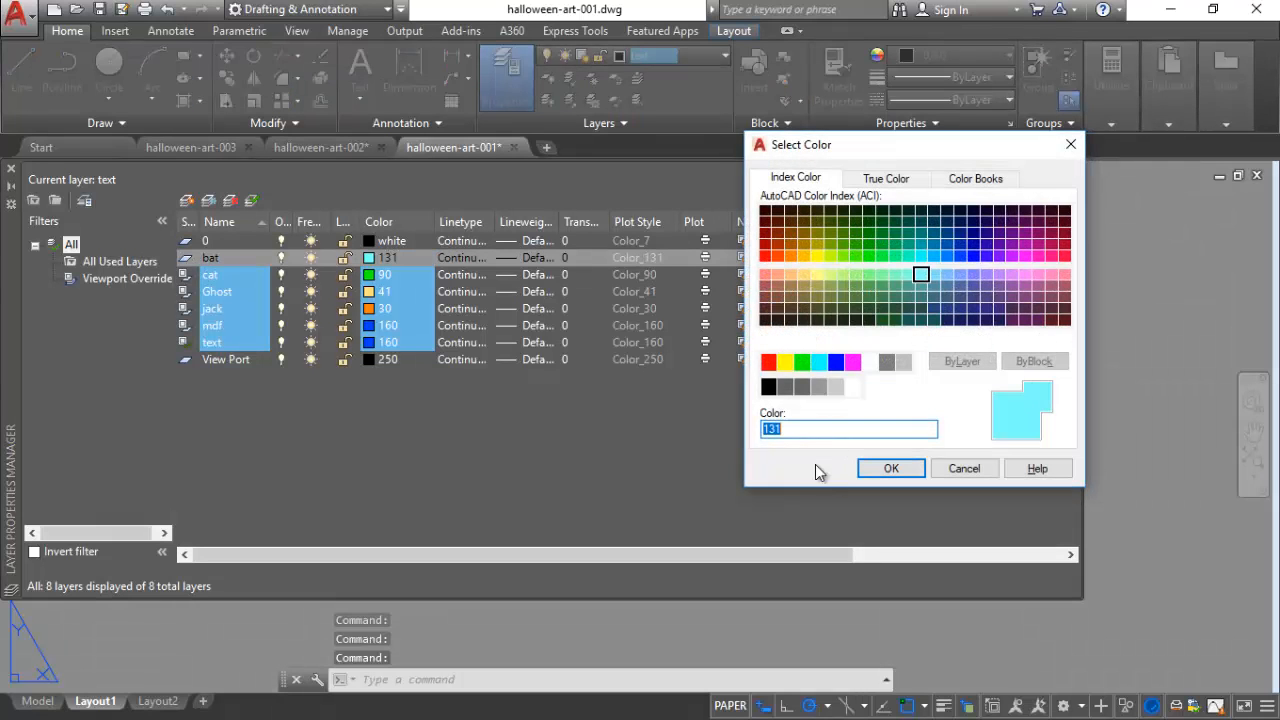
pyautogui.click(768, 387)
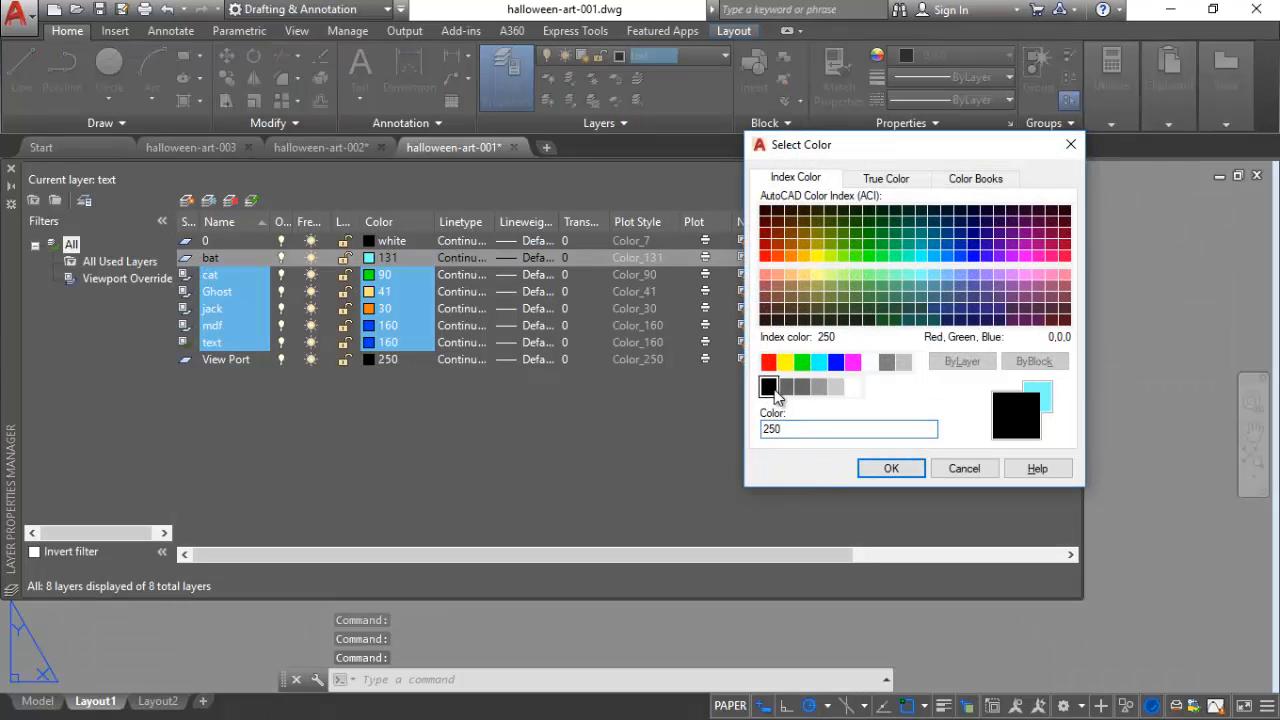
pyautogui.click(863, 470)
pyautogui.click(11, 170)
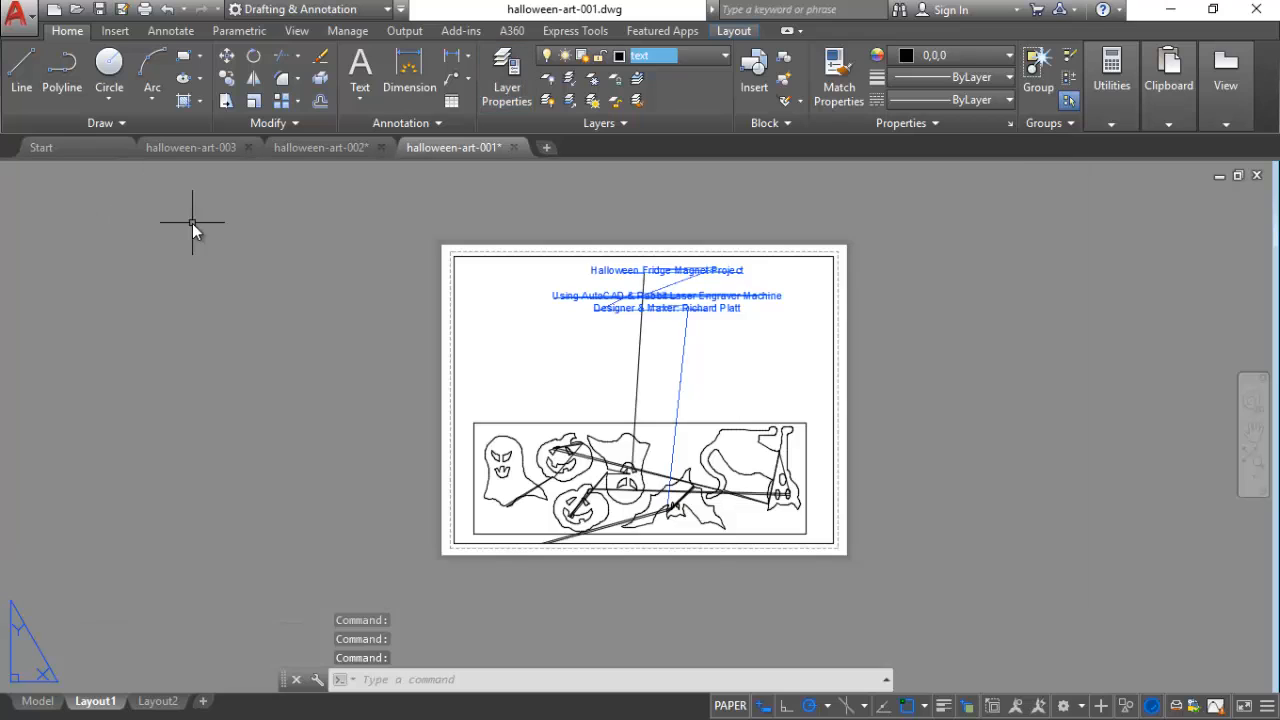
# Step: Activate the viewport's model space and set the text layer's viewport color to black, index color 250
pyautogui.scroll(2, 672, 365)
pyautogui.scroll(-2, 672, 365)
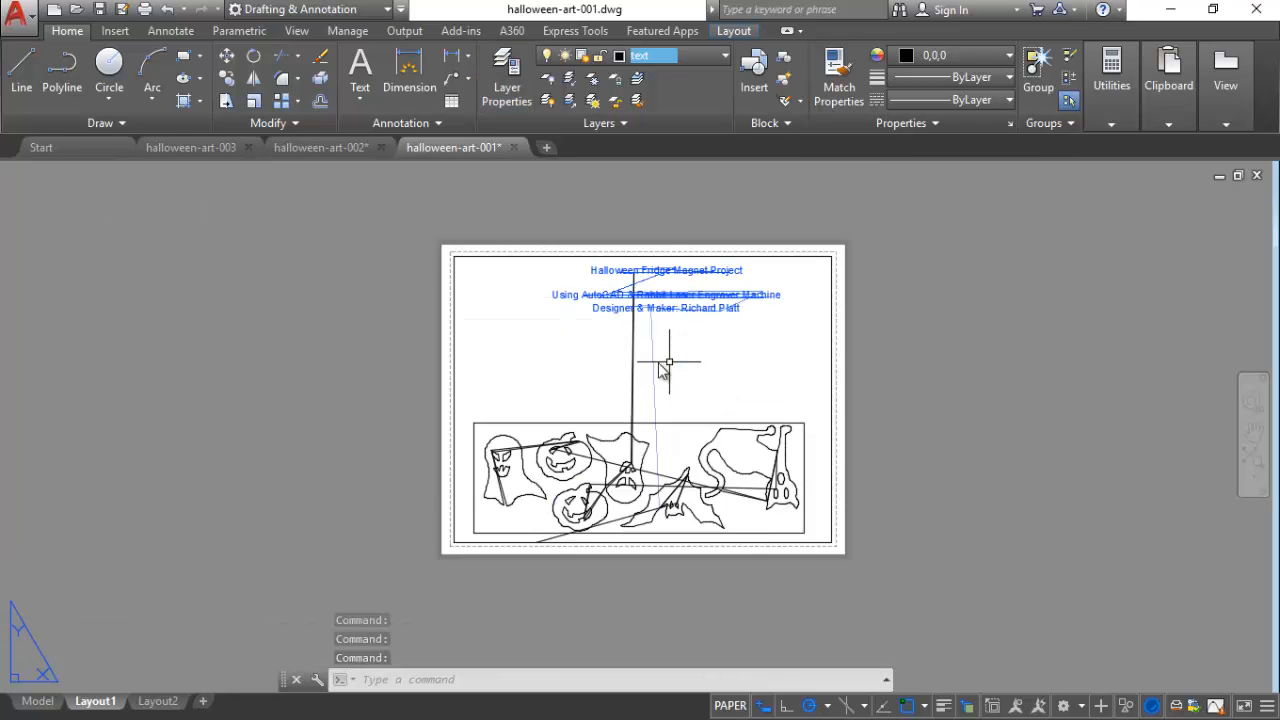
pyautogui.click(668, 296)
pyautogui.click(730, 705)
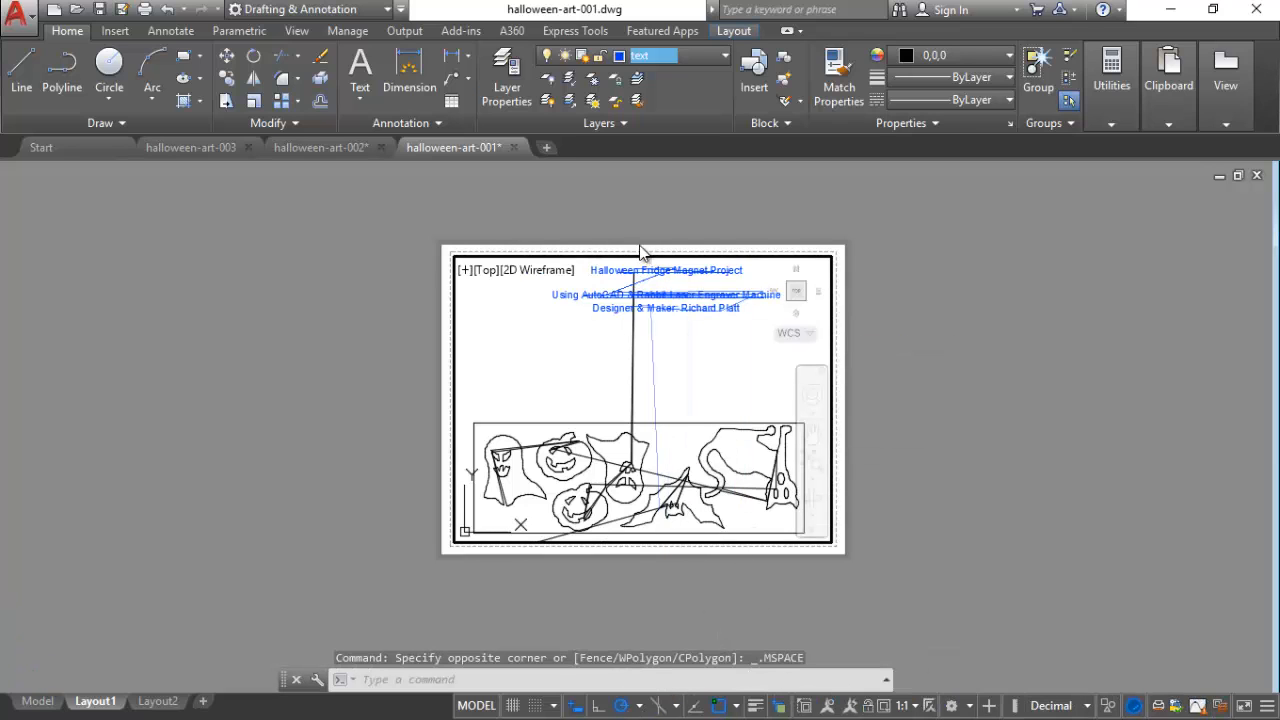
pyautogui.click(629, 303)
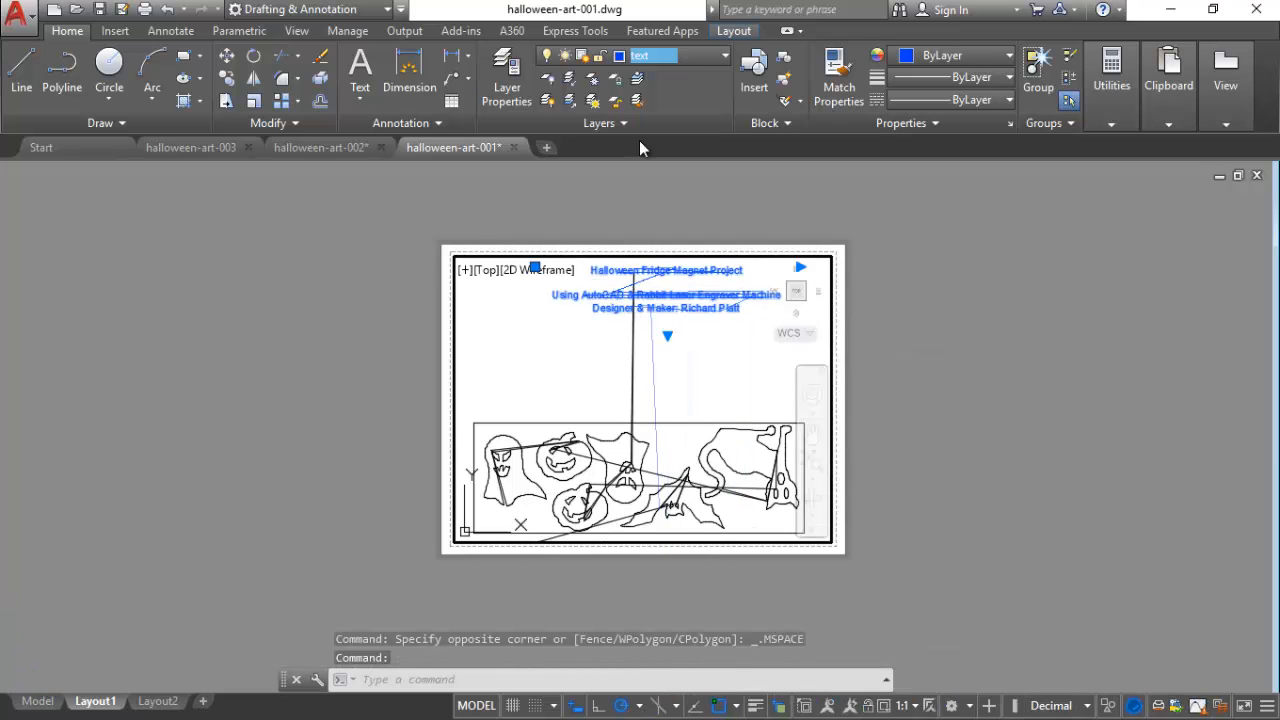
pyautogui.click(621, 58)
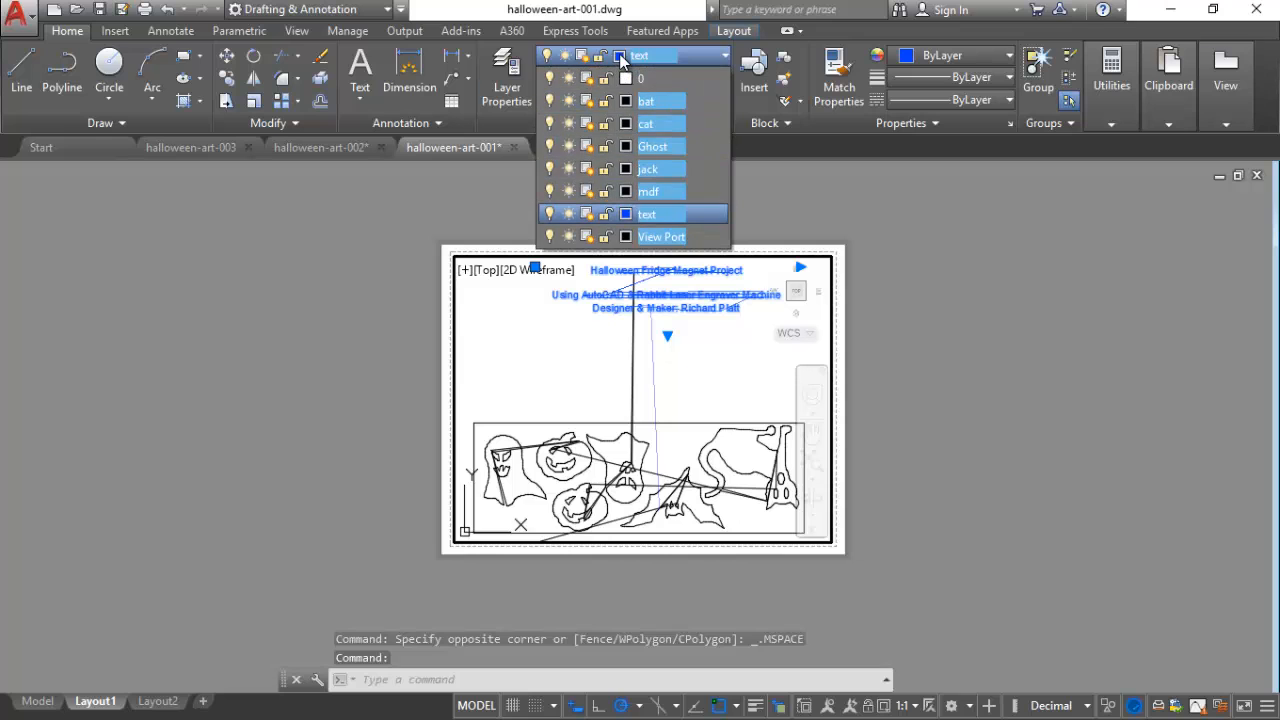
pyautogui.click(626, 214)
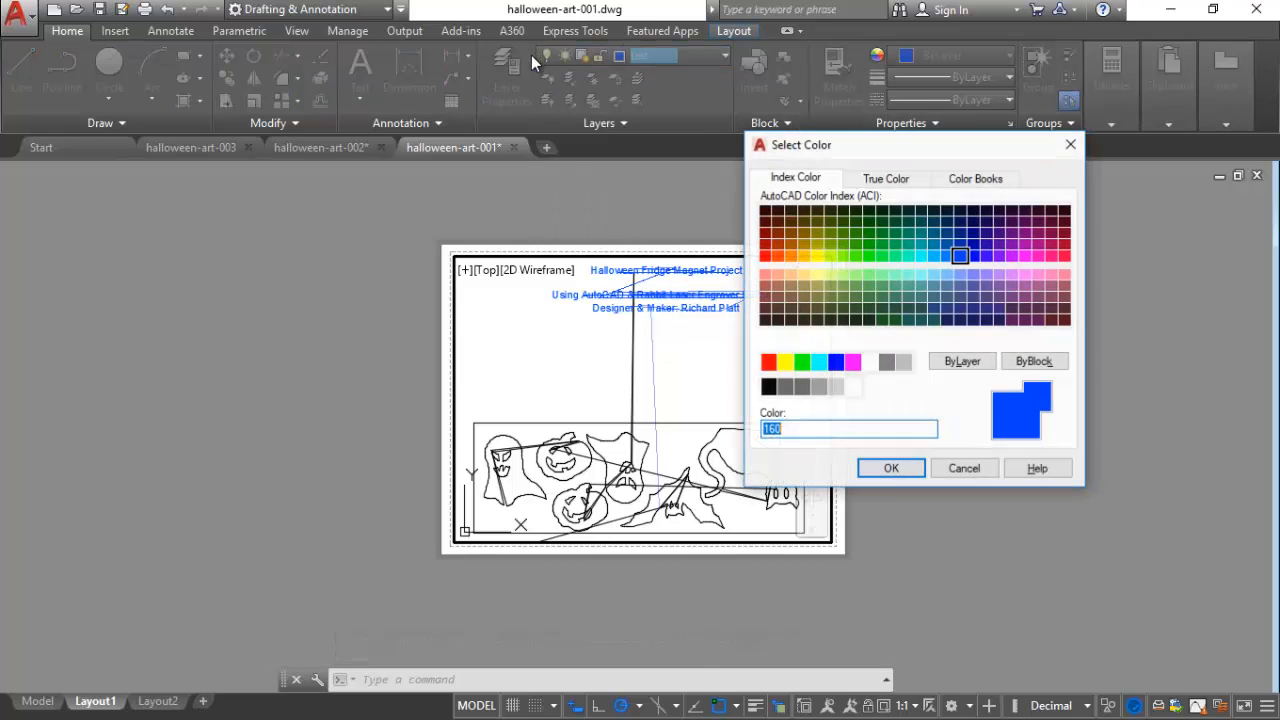
pyautogui.click(768, 387)
pyautogui.click(880, 466)
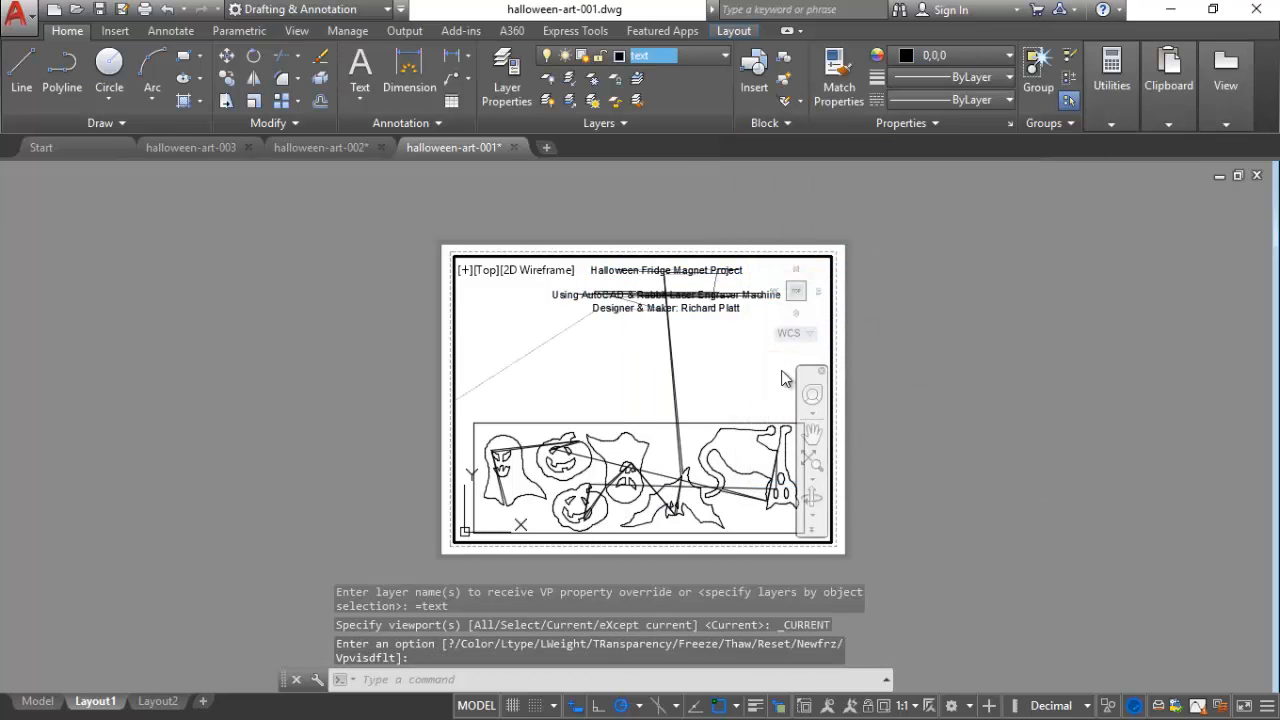
# Step: Set the viewport scale back to 1:1 and switch to paper space
pyautogui.scroll(3, 662, 400)
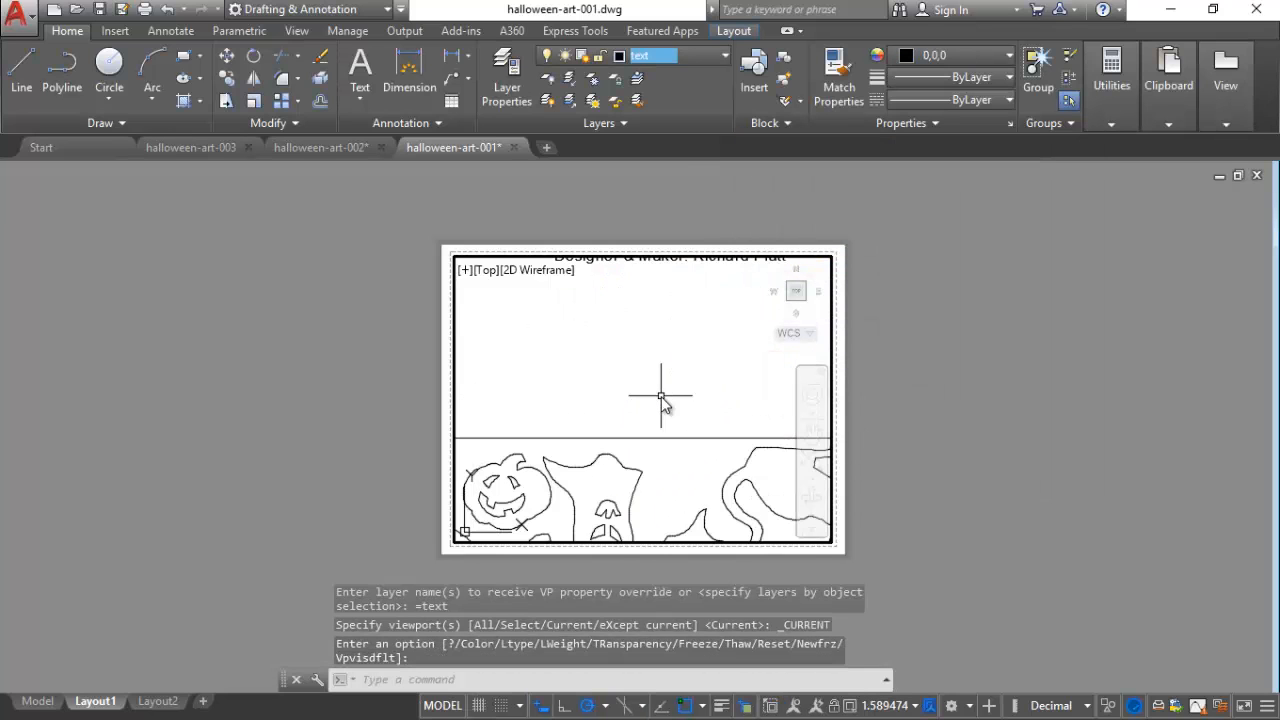
pyautogui.scroll(-2, 654, 400)
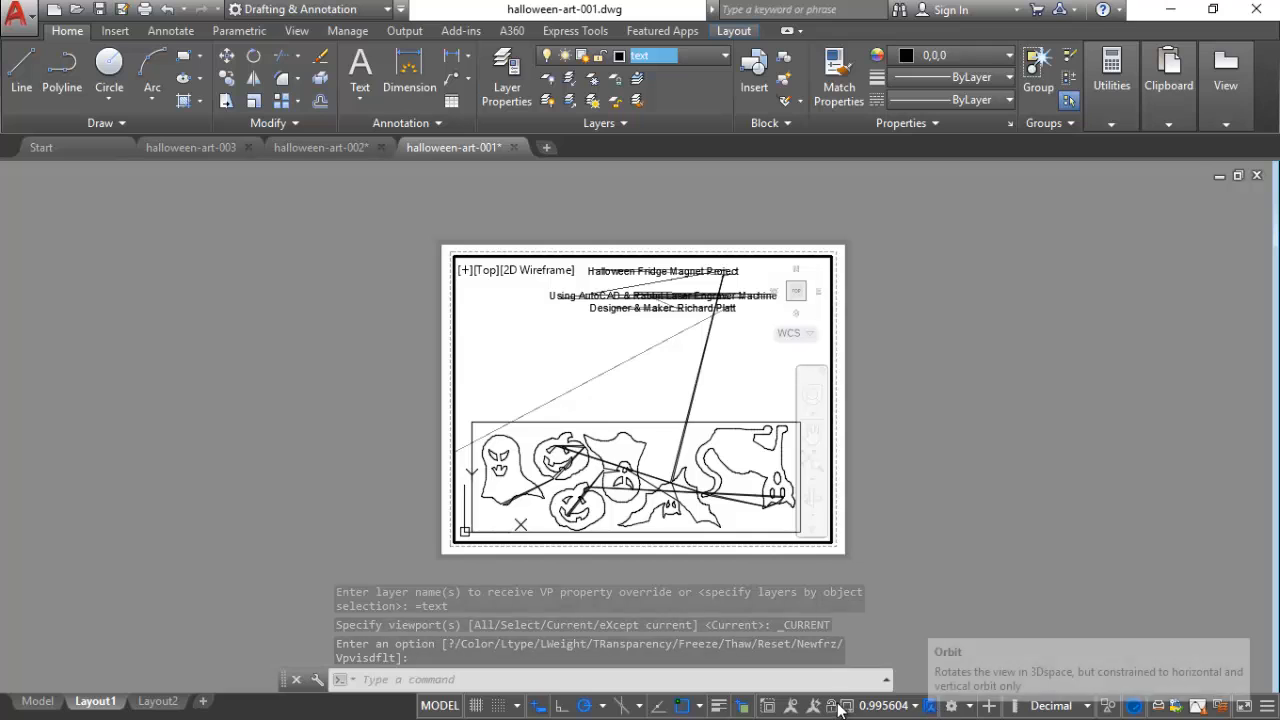
pyautogui.click(914, 705)
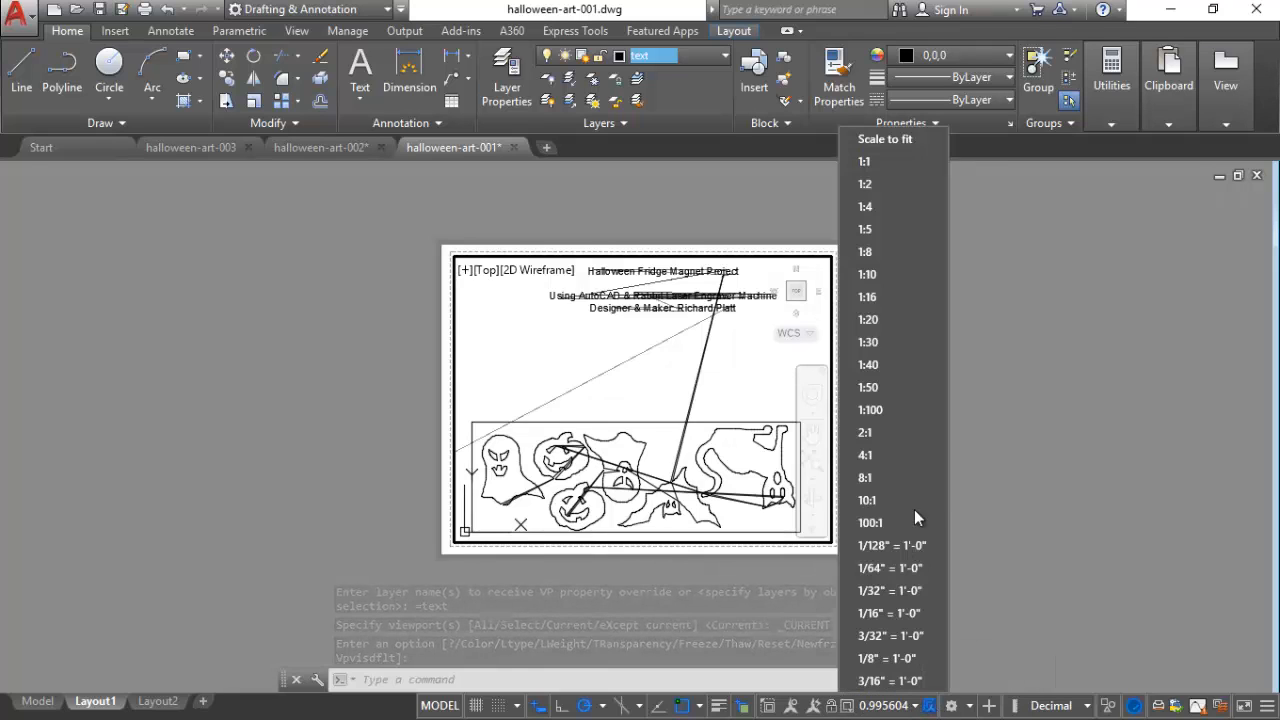
pyautogui.click(870, 166)
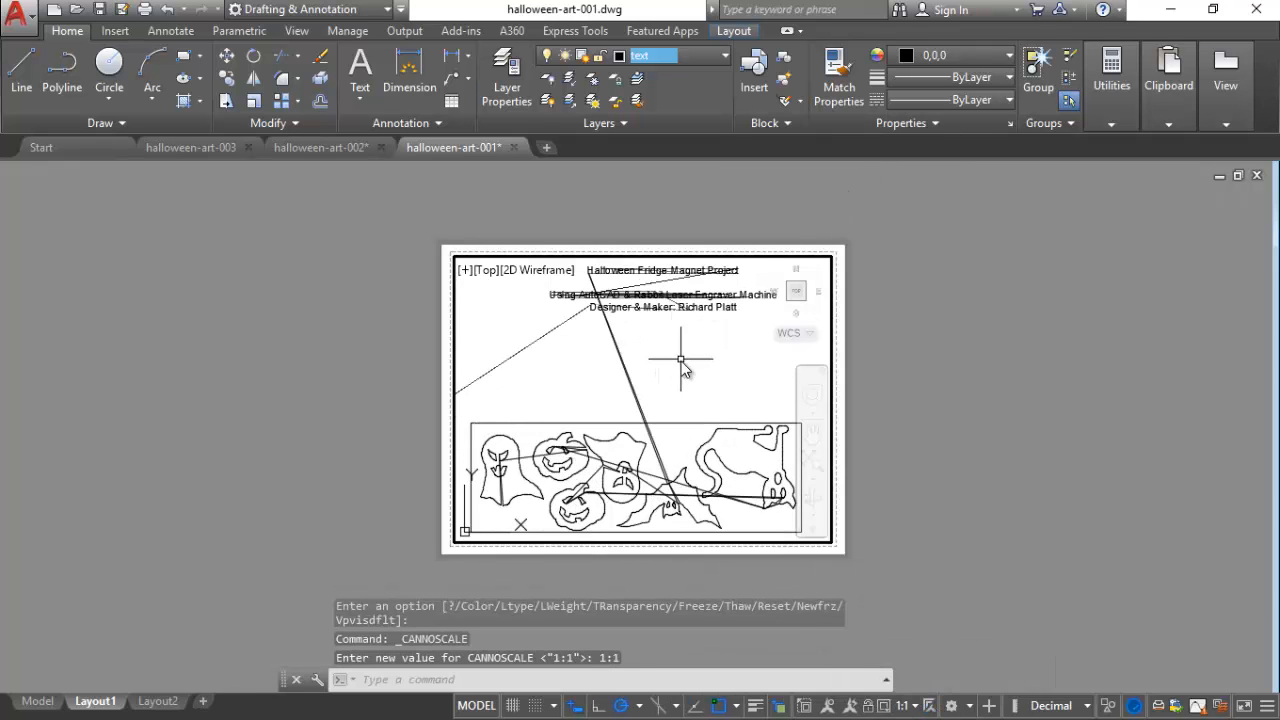
pyautogui.click(472, 705)
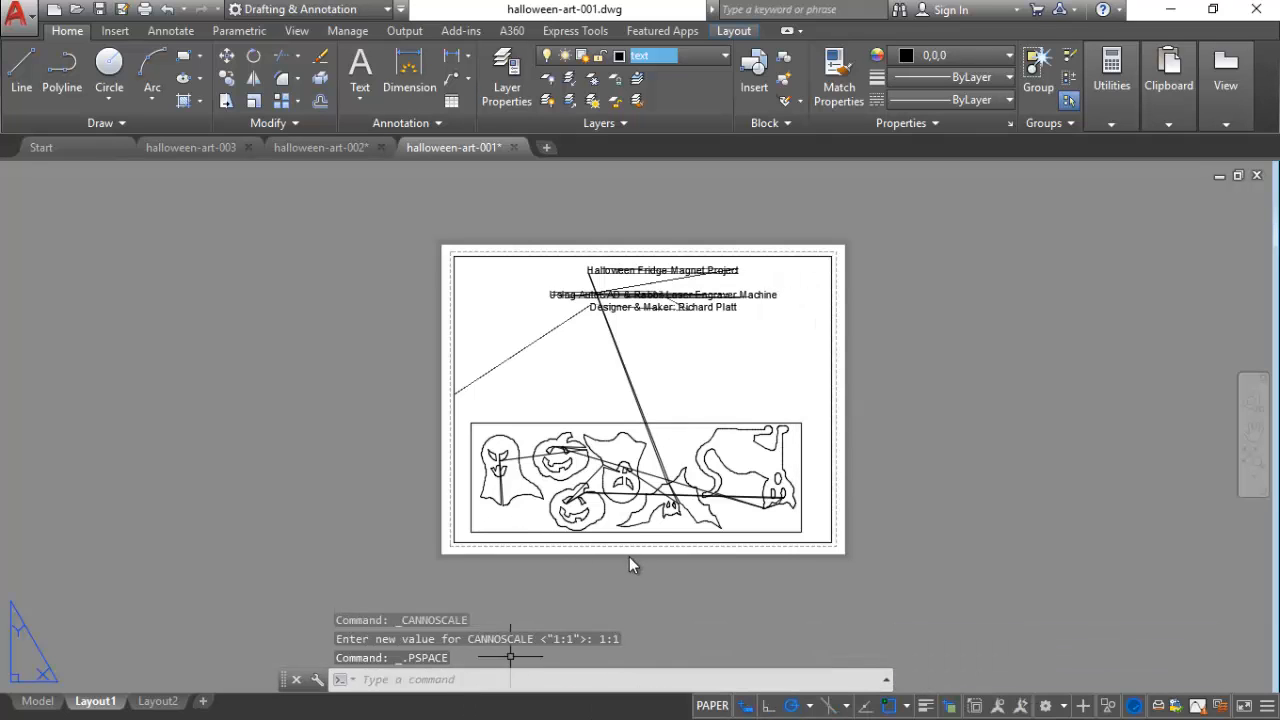
pyautogui.scroll(2, 672, 373)
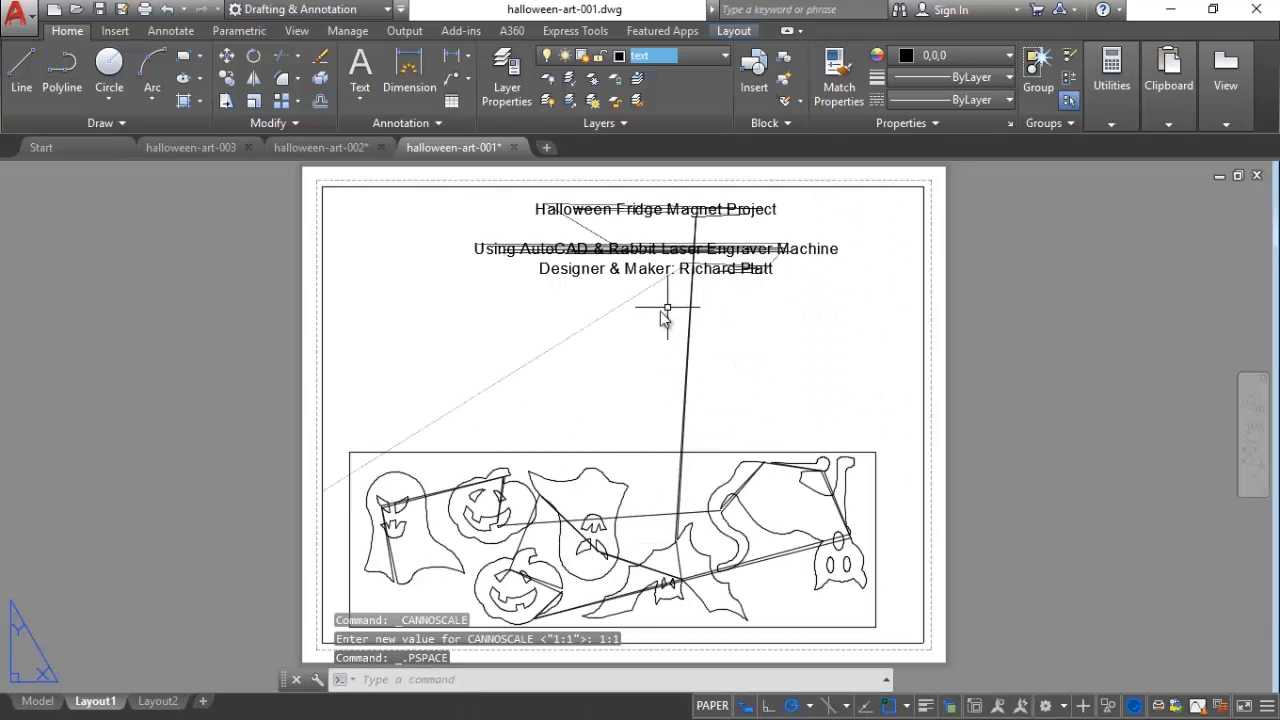
pyautogui.moveTo(630, 331); pyautogui.dragTo(638, 371, button='middle')
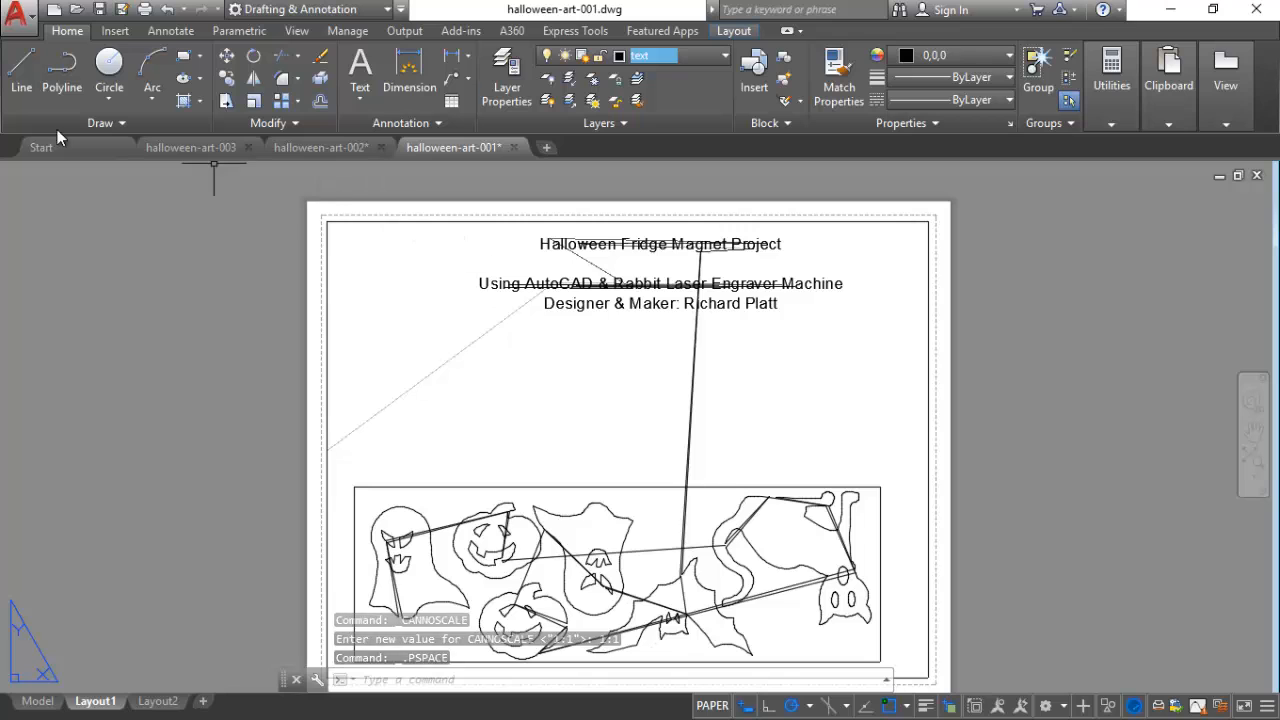
pyautogui.click(21, 63)
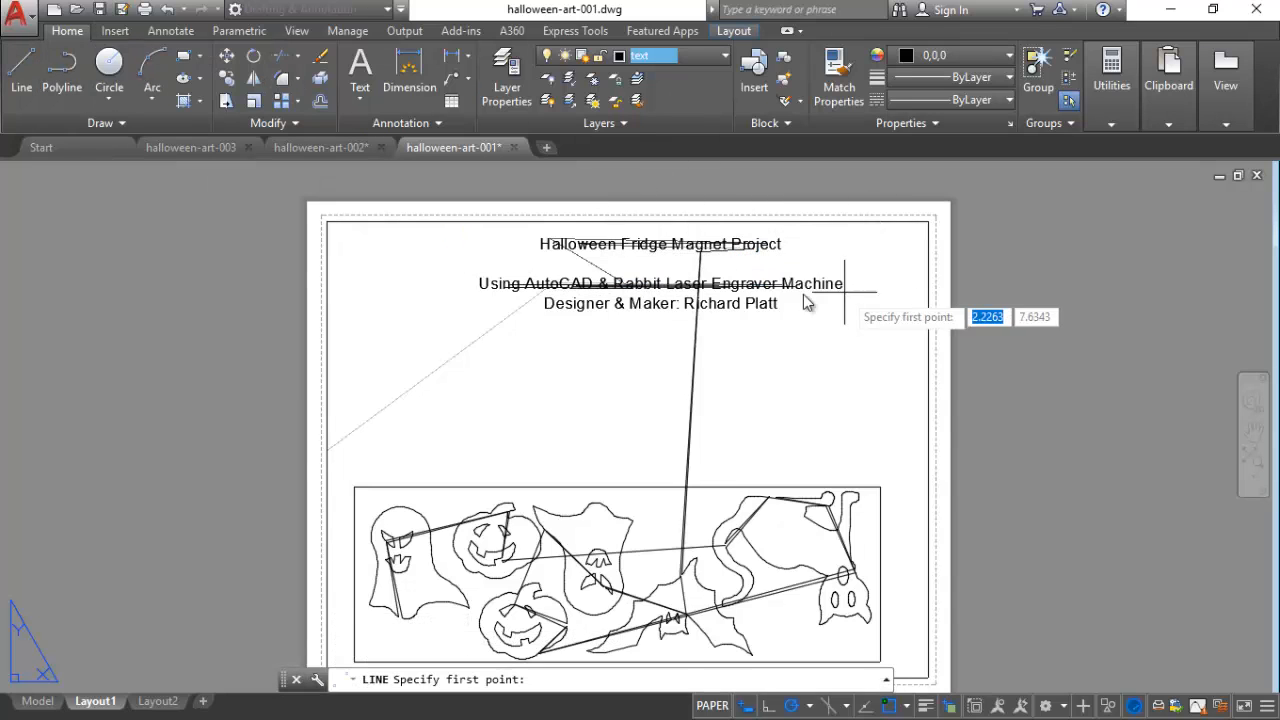
pyautogui.click(23, 85)
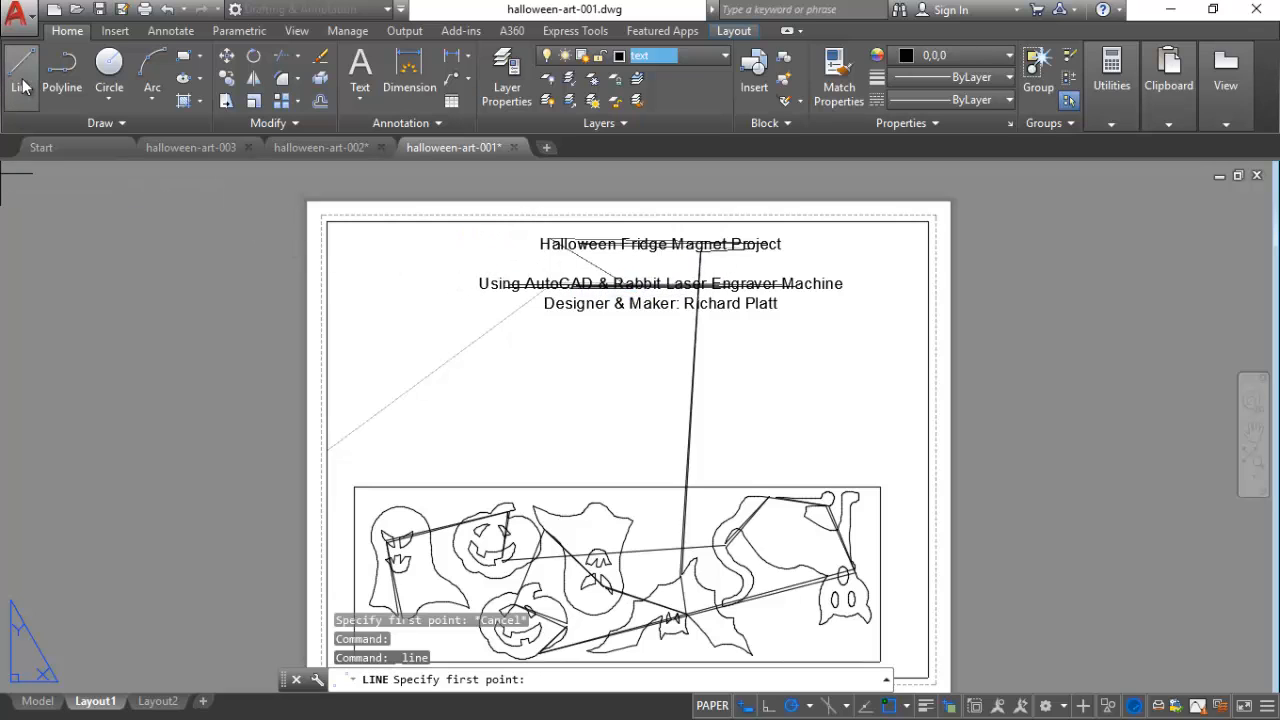
pyautogui.click(630, 57)
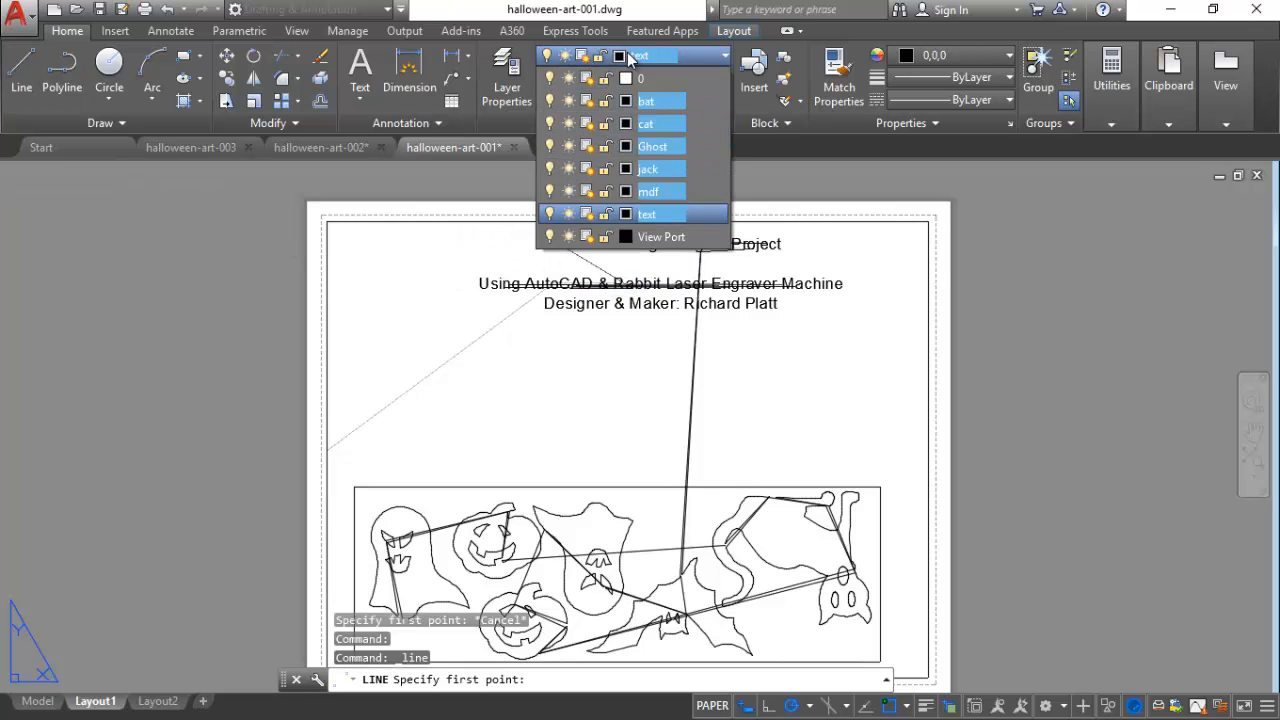
pyautogui.click(668, 214)
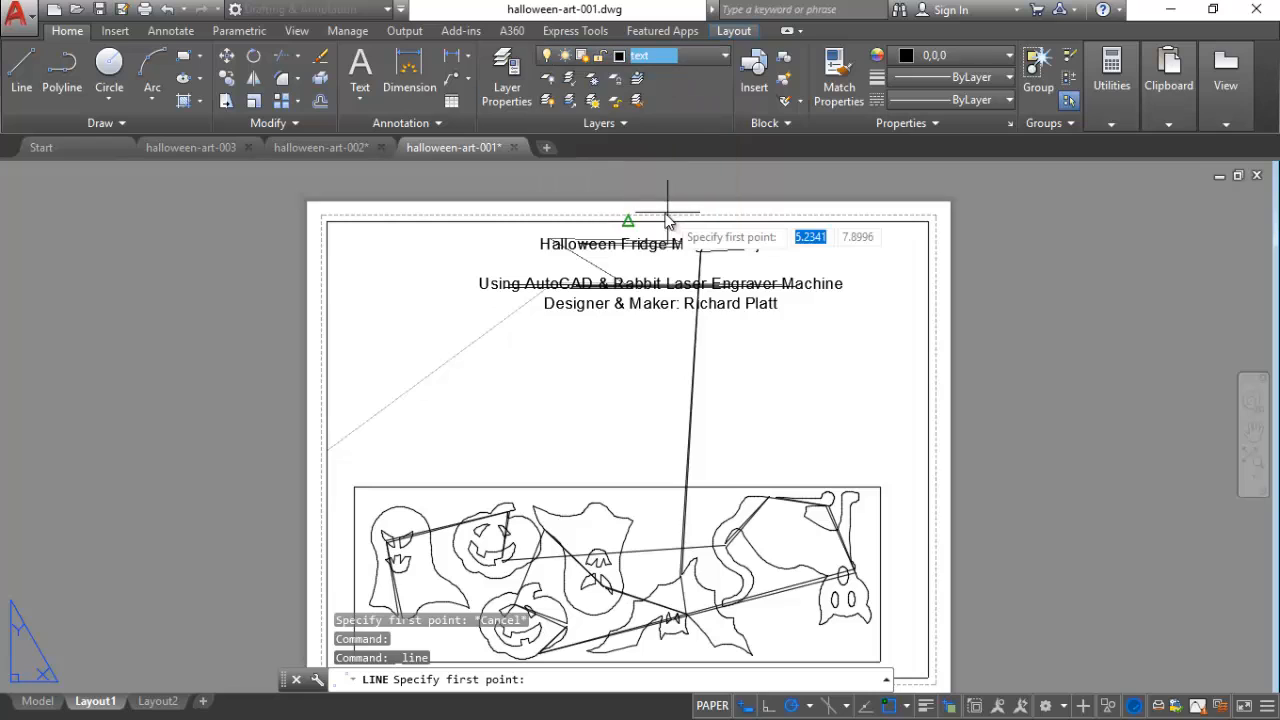
pyautogui.click(822, 264)
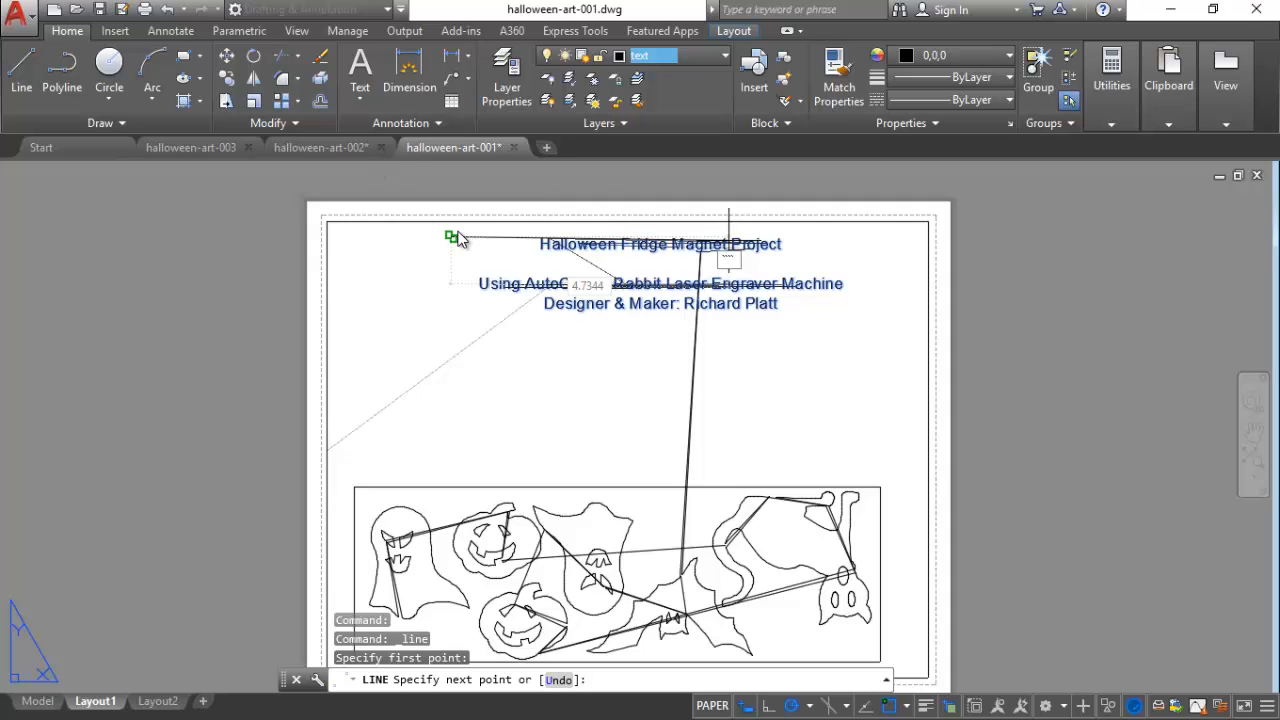
pyautogui.press('Escape')
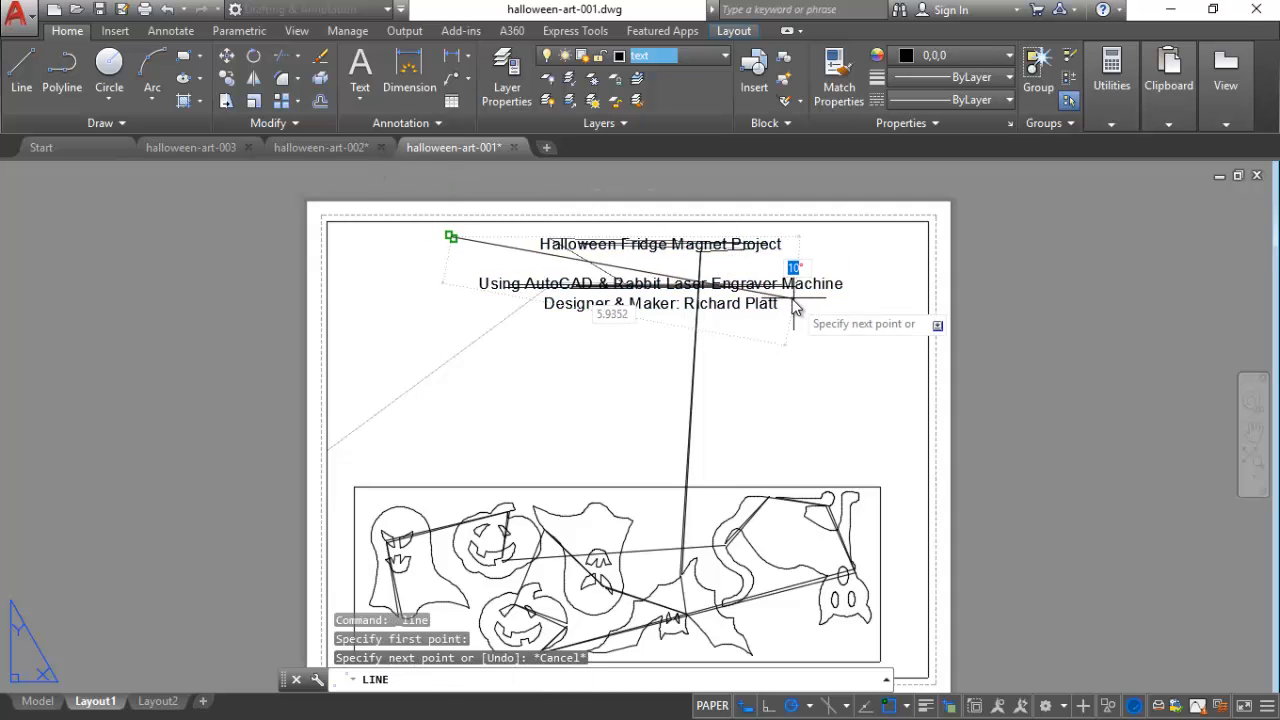
pyautogui.press('Escape')
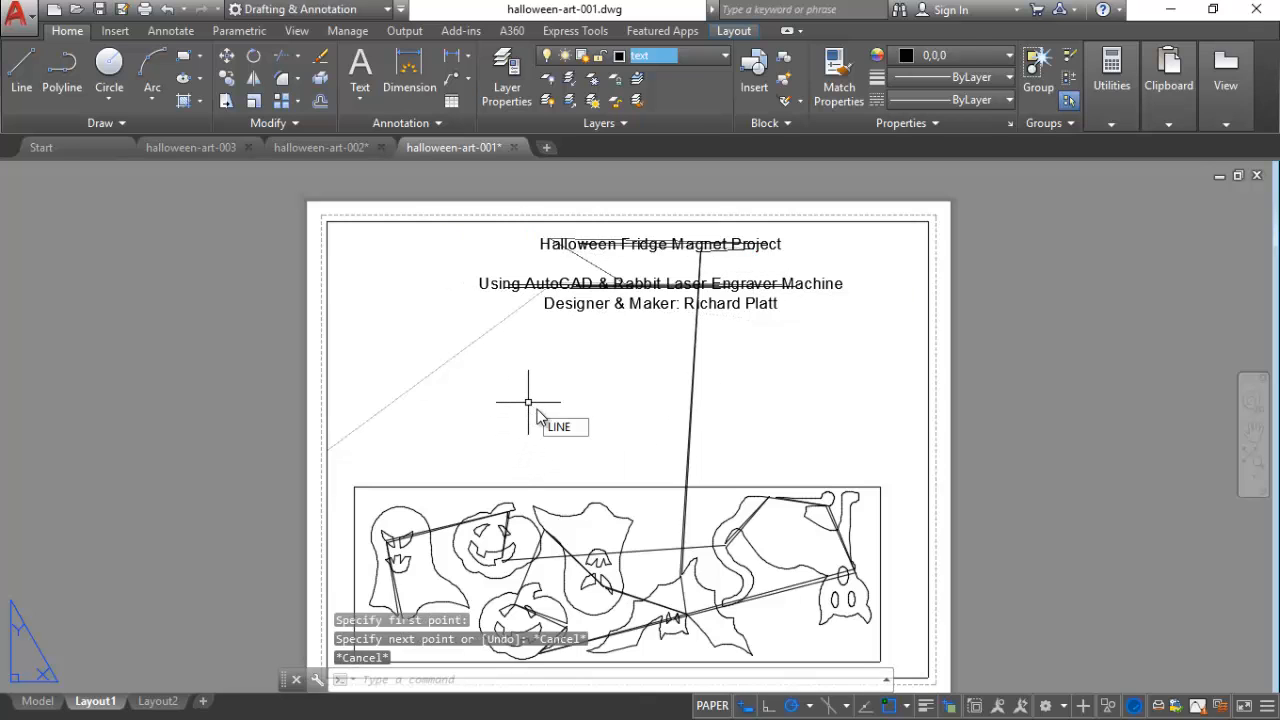
pyautogui.write('LINE')
pyautogui.press('Return')
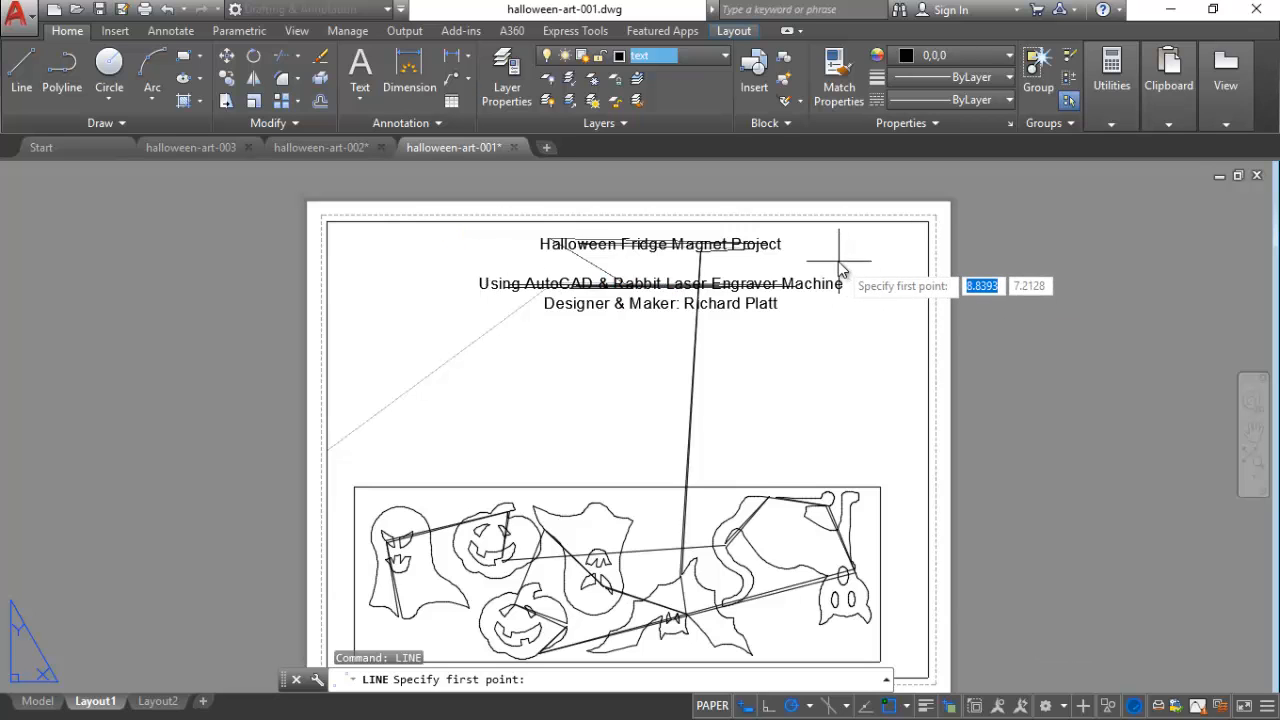
# Step: Activate the model space of the viewport on Layout1
pyautogui.click(712, 705)
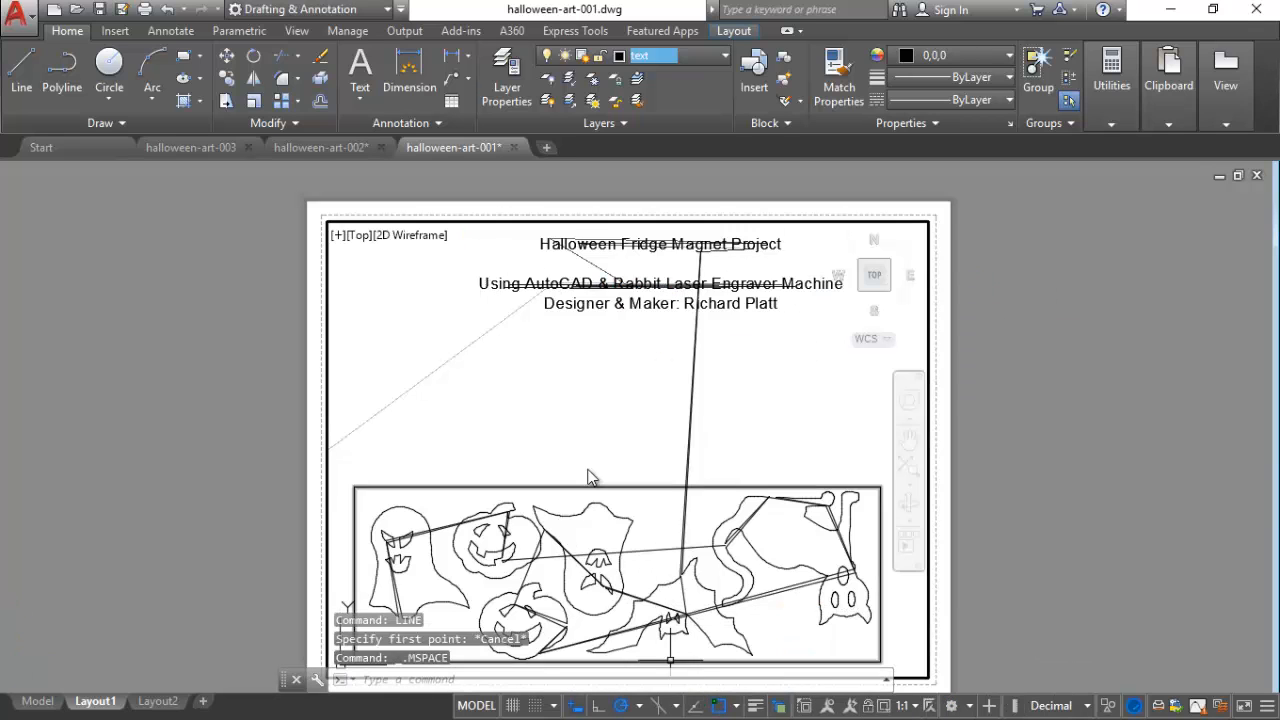
pyautogui.click(480, 258)
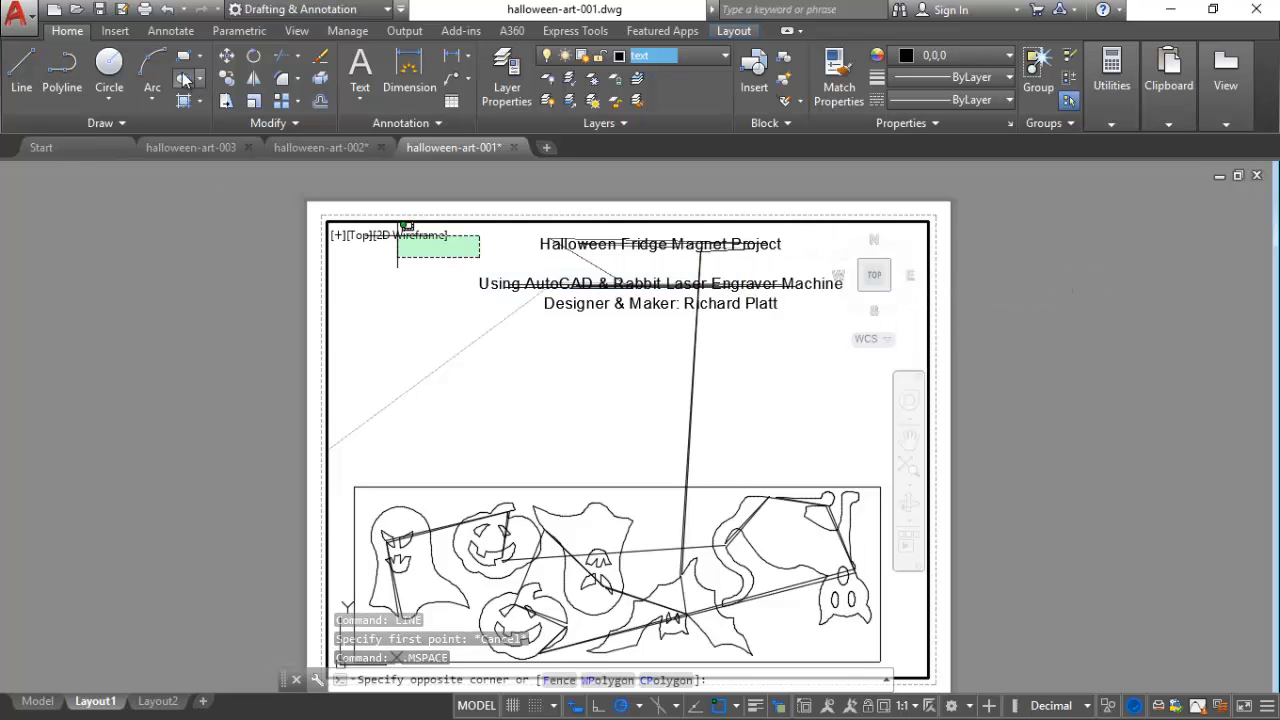
pyautogui.press('Escape')
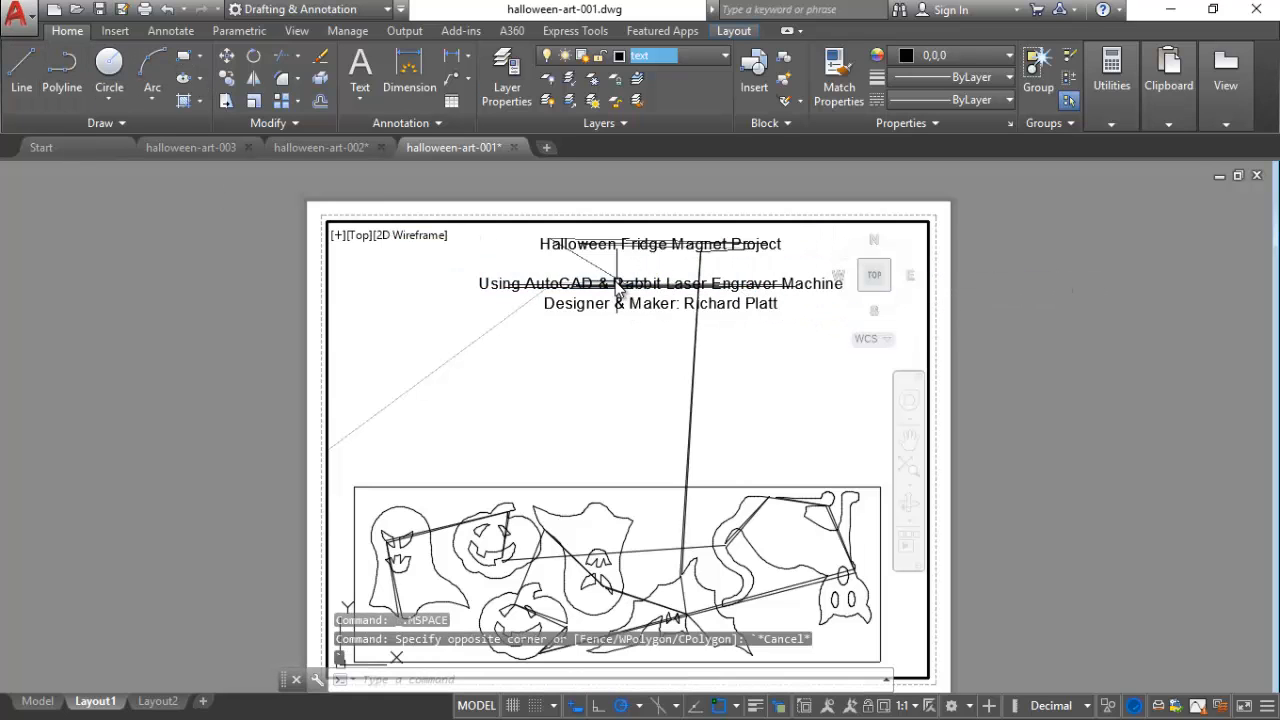
pyautogui.click(21, 72)
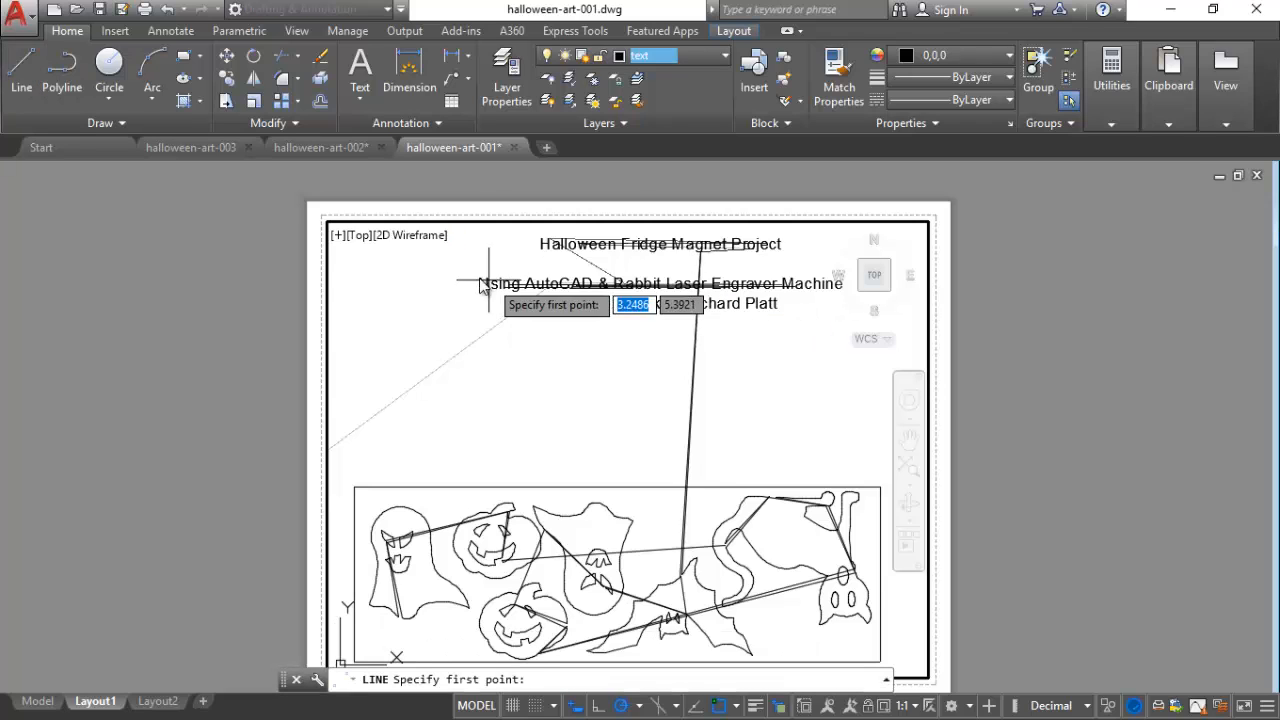
pyautogui.press('Escape')
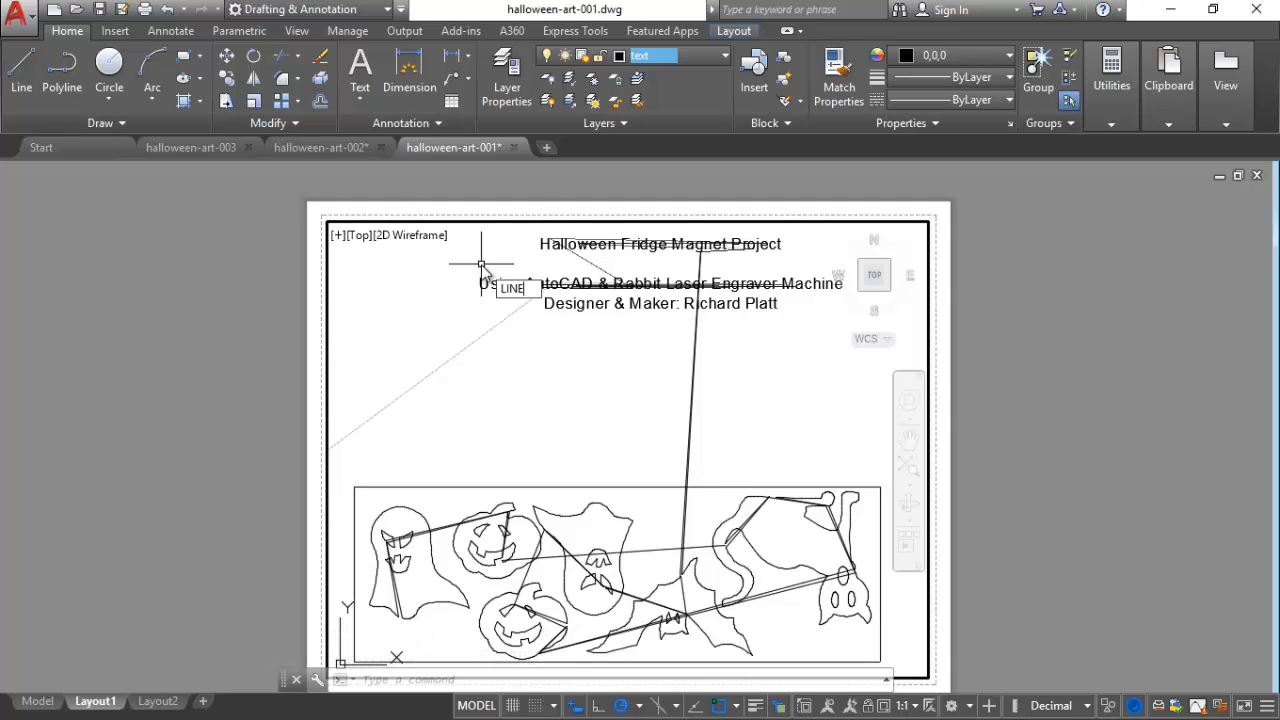
# Step: With Ortho on and object snap and polar tracking off, draw a horizontal line about 5.7 units long beneath the "Halloween Fridge Magnet Project" title
pyautogui.press('Return')
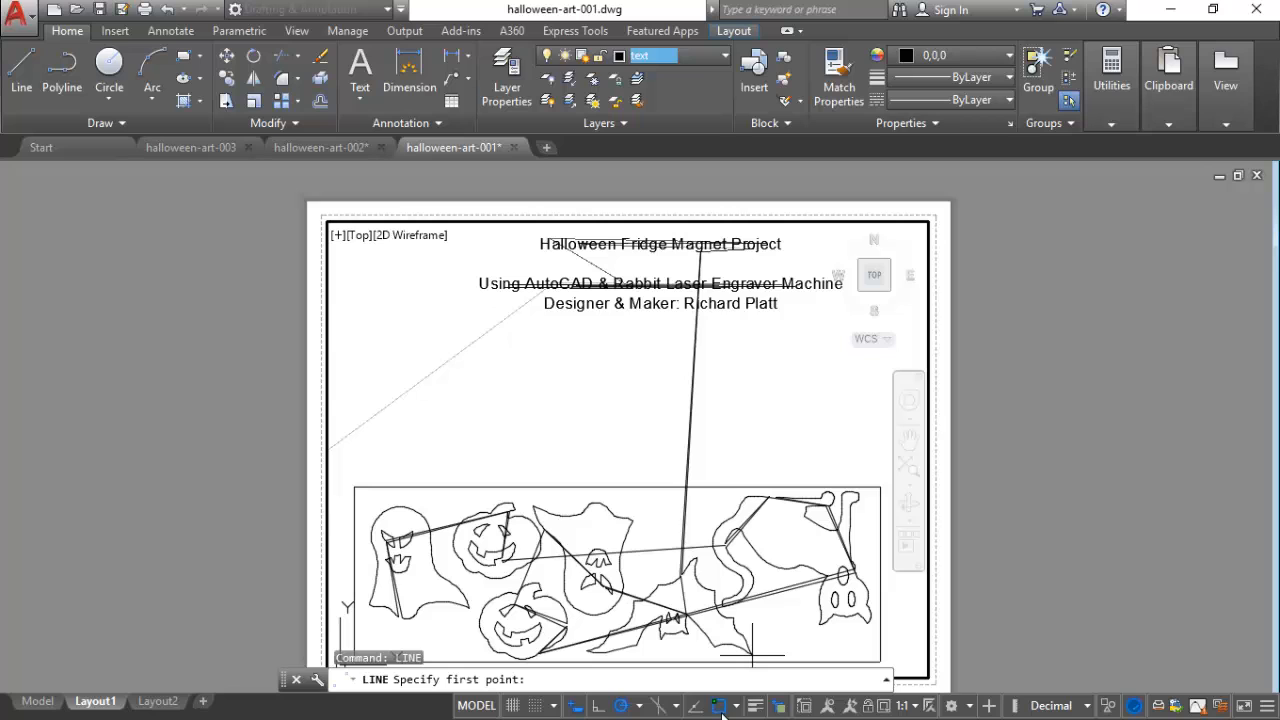
pyautogui.click(622, 706)
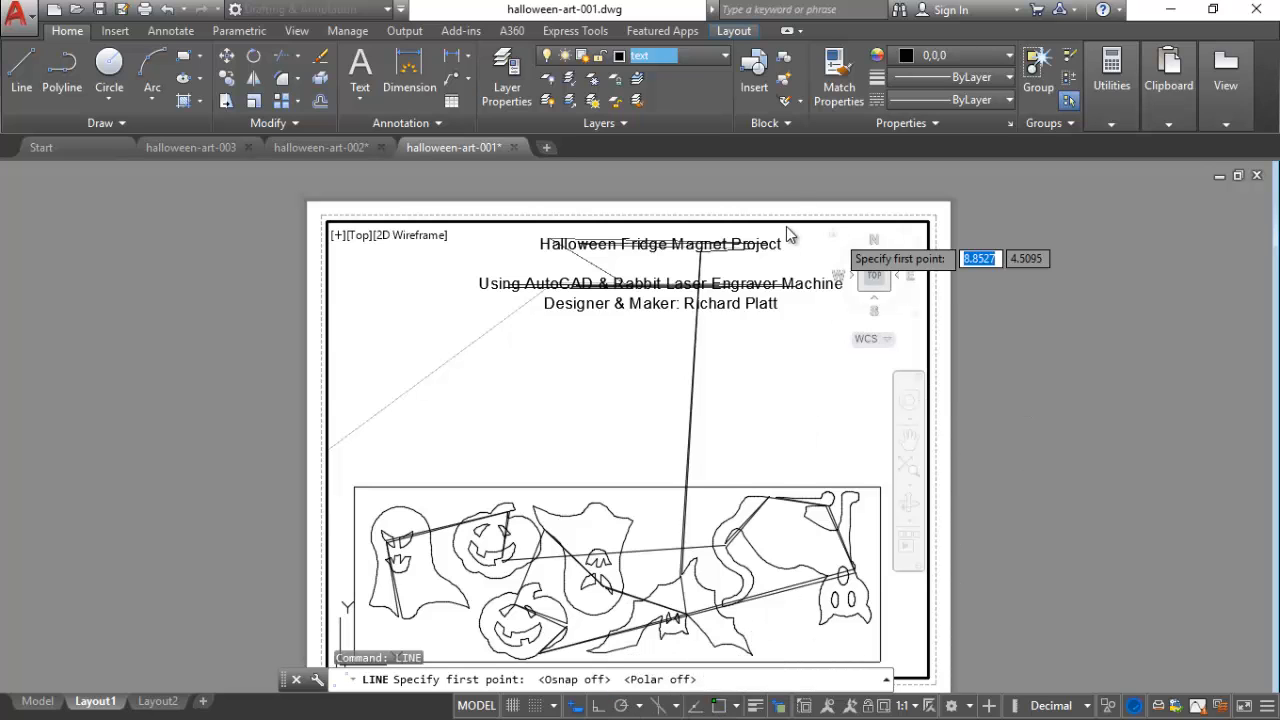
pyautogui.click(809, 267)
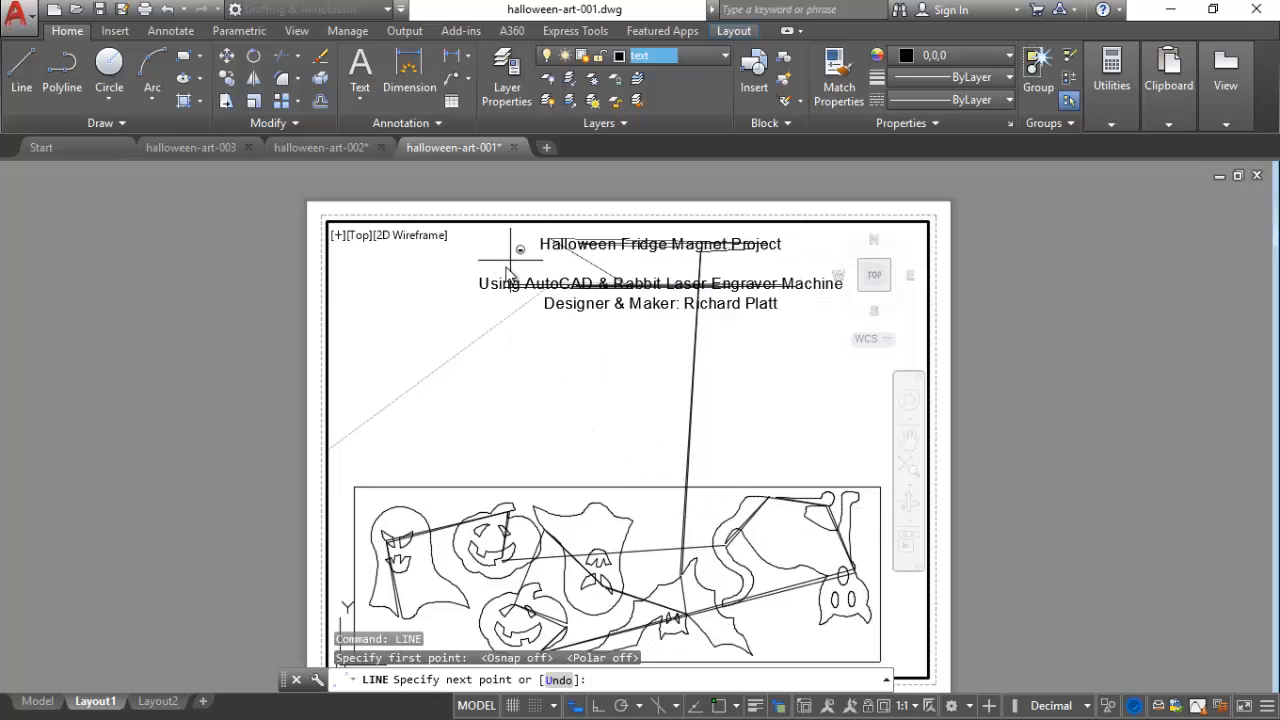
pyautogui.press('F8')
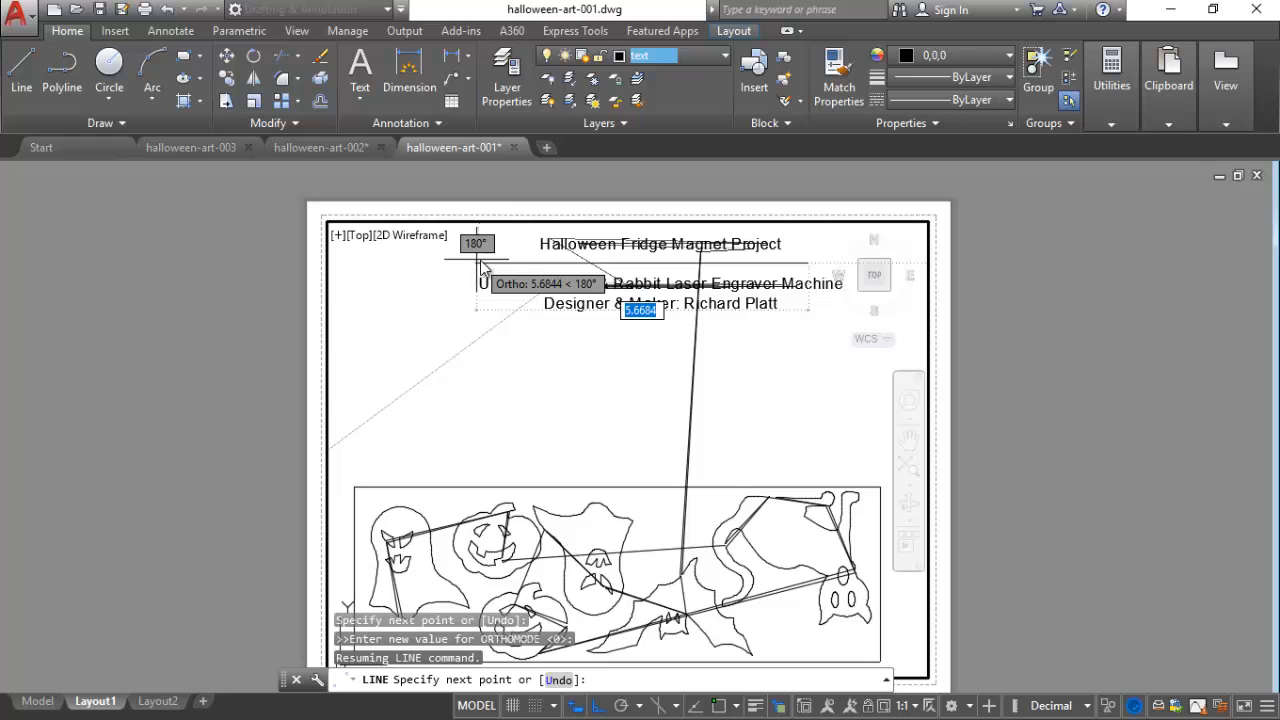
pyautogui.click(479, 264)
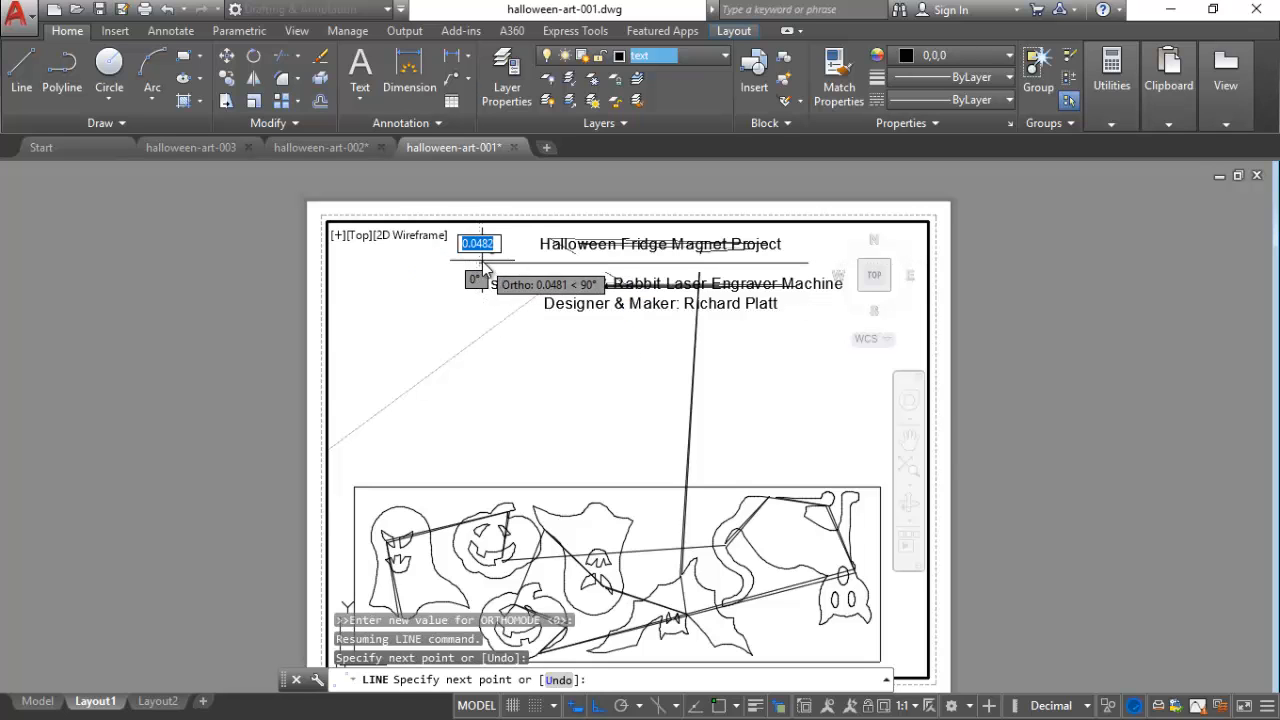
pyautogui.press('Escape')
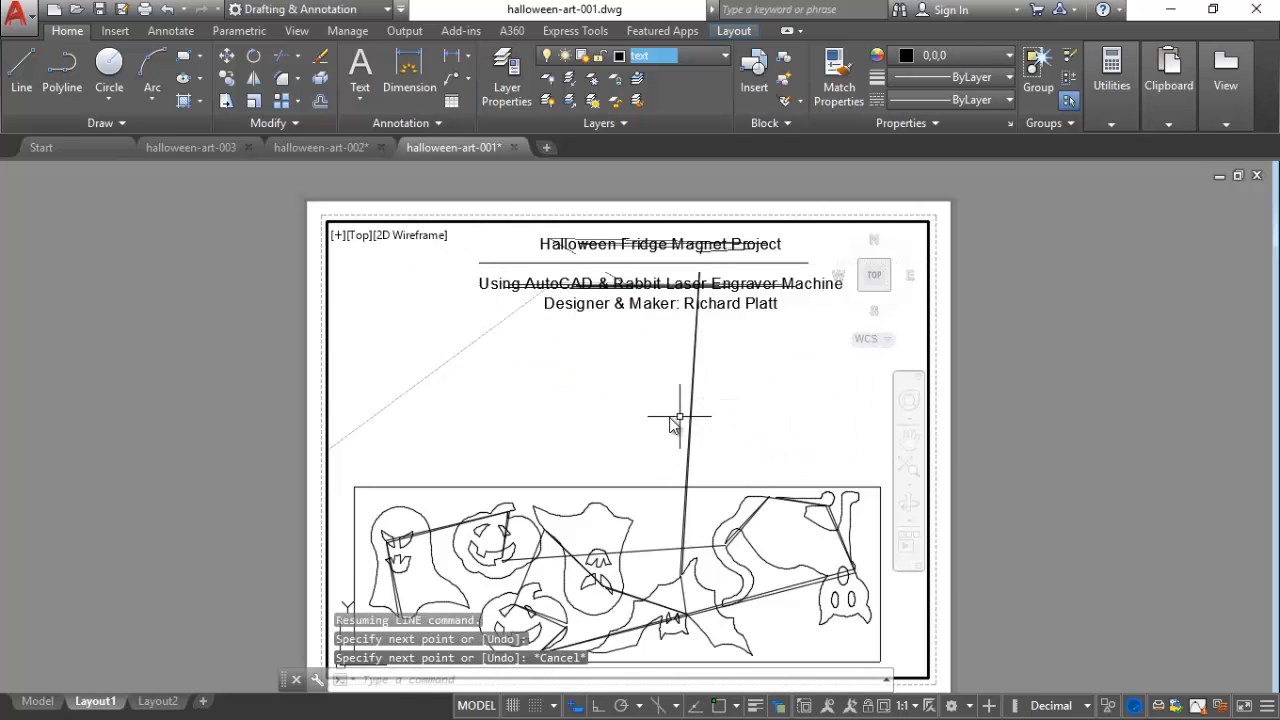
# Step: Set the viewport scale back to 1:1
pyautogui.scroll(2, 663, 414)
pyautogui.scroll(-2, 663, 413)
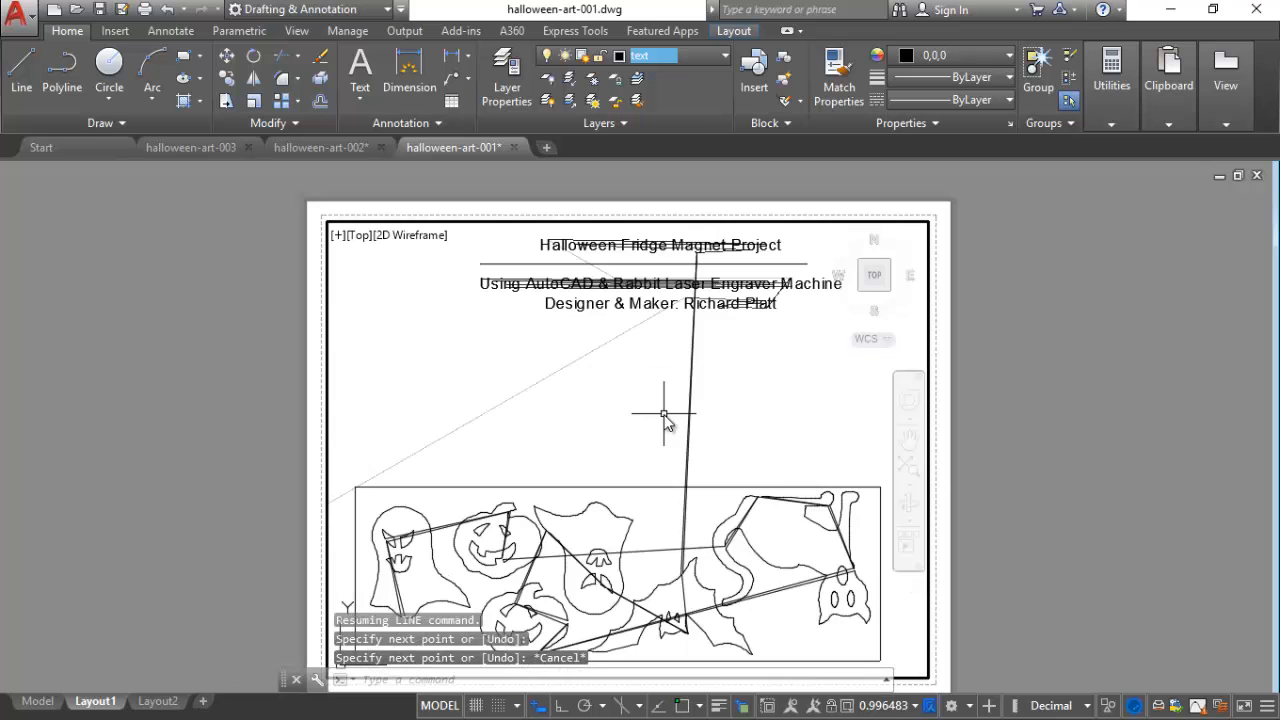
pyautogui.click(926, 706)
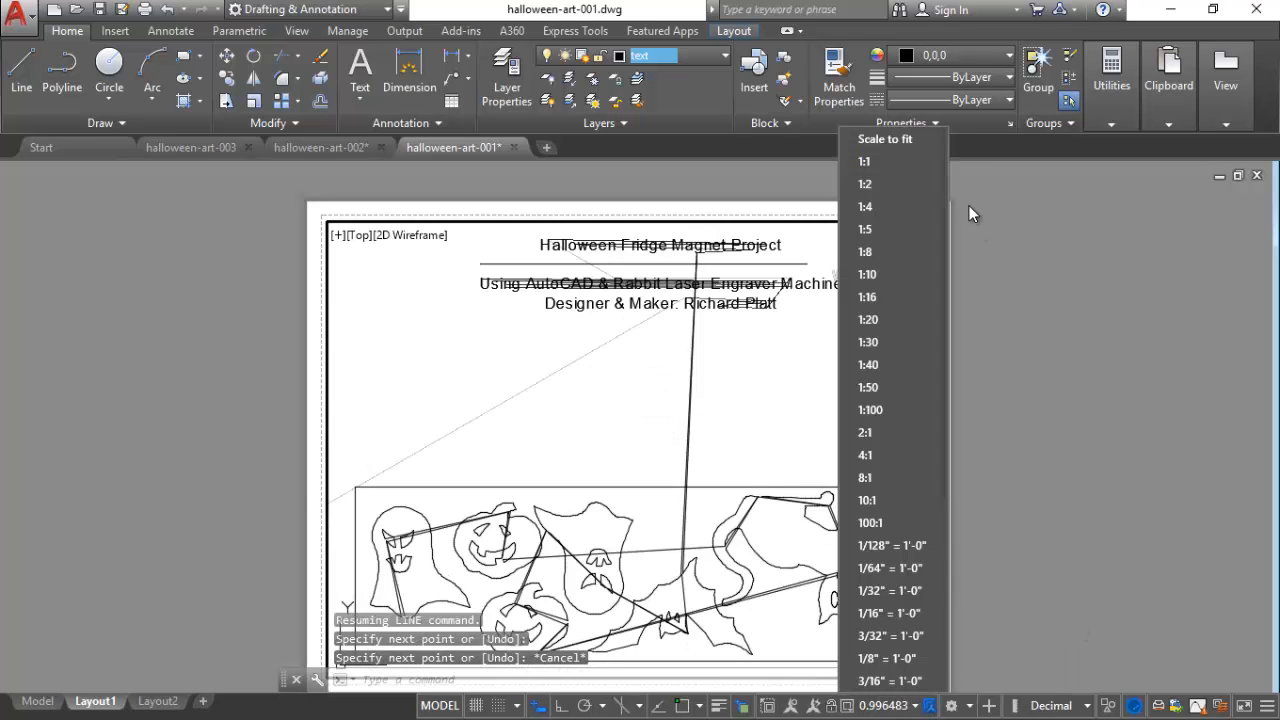
pyautogui.click(912, 161)
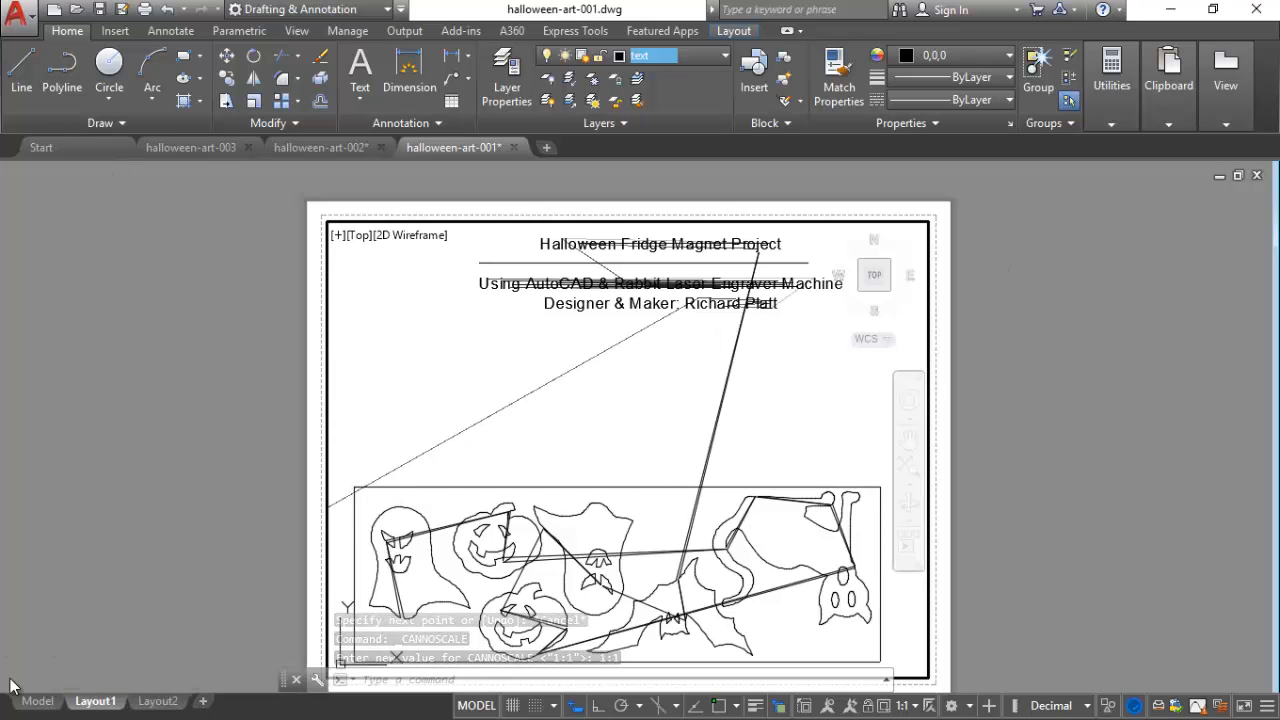
# Step: Start a single-sheet plot of Layout1 and select Adobe PDF as the plotter
pyautogui.rightClick(86, 703)
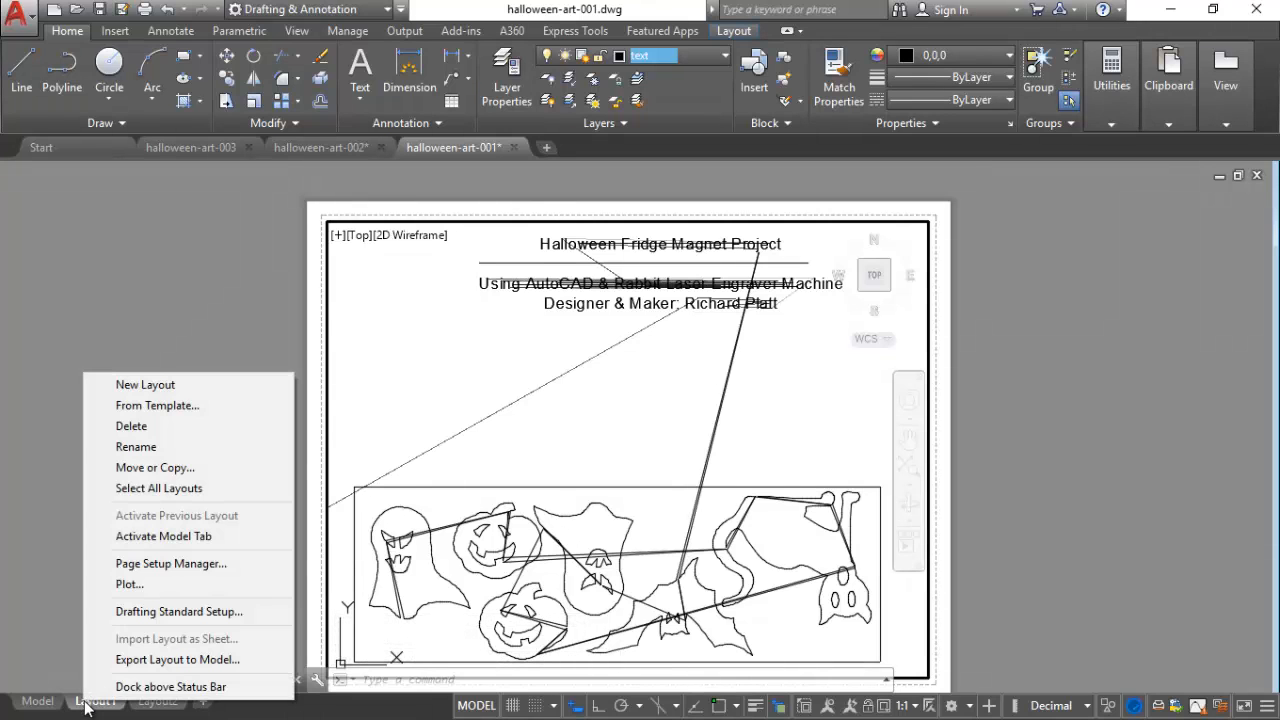
pyautogui.click(138, 584)
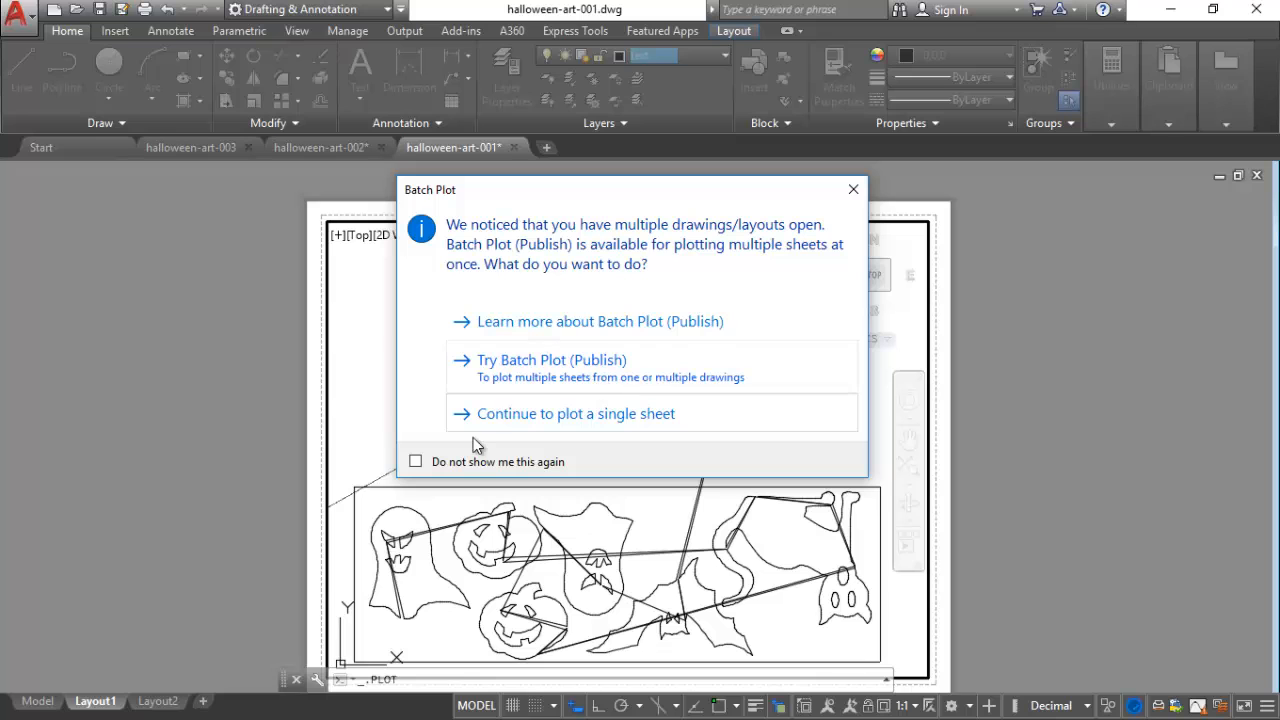
pyautogui.click(640, 420)
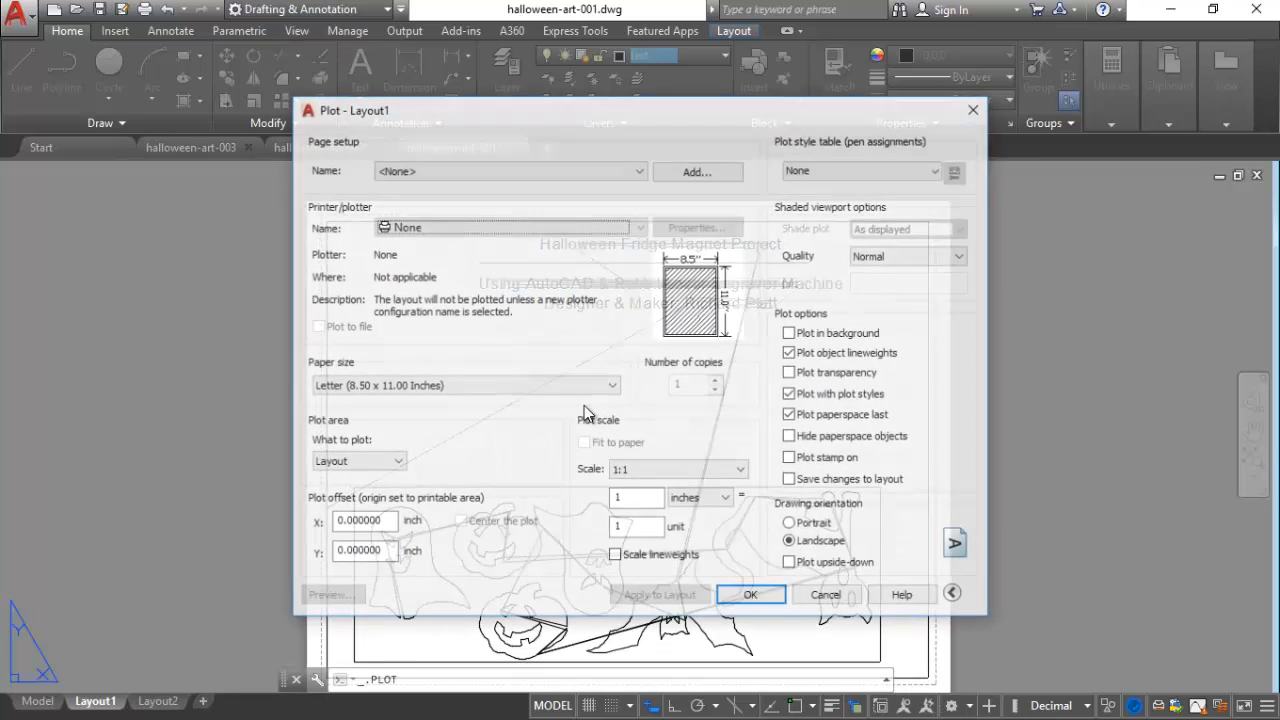
pyautogui.click(434, 228)
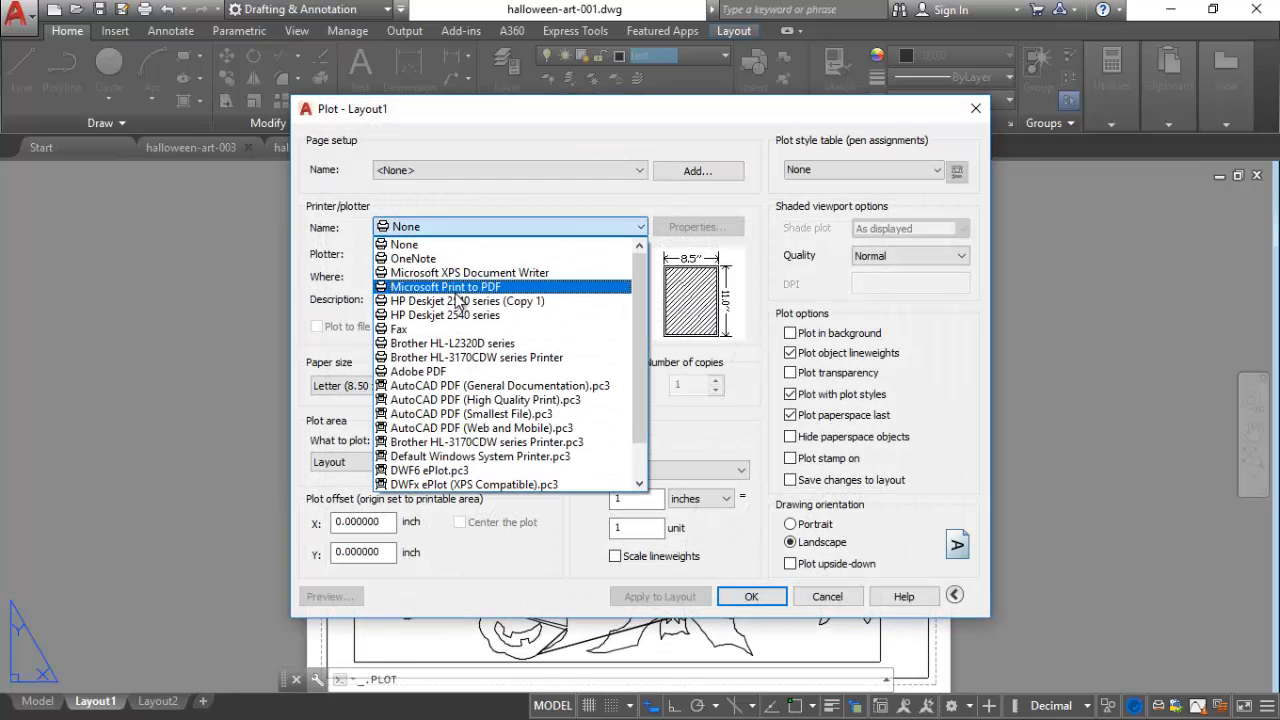
pyautogui.click(345, 414)
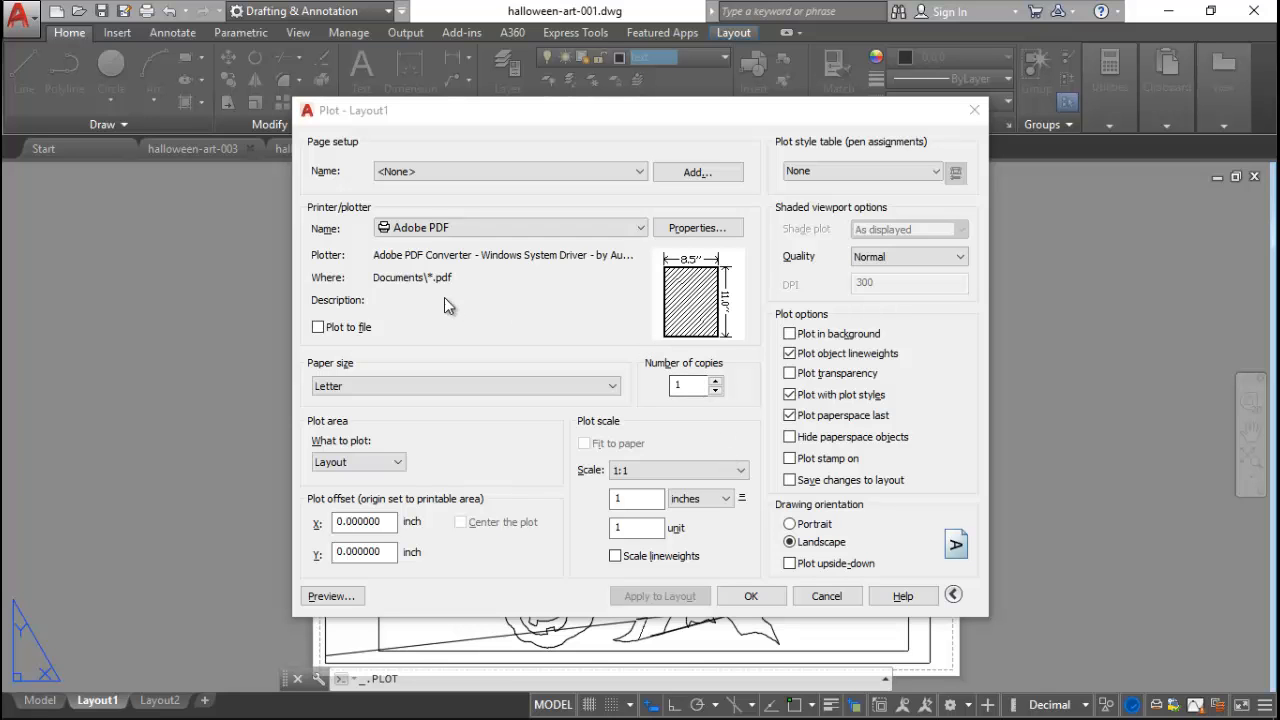
pyautogui.click(452, 230)
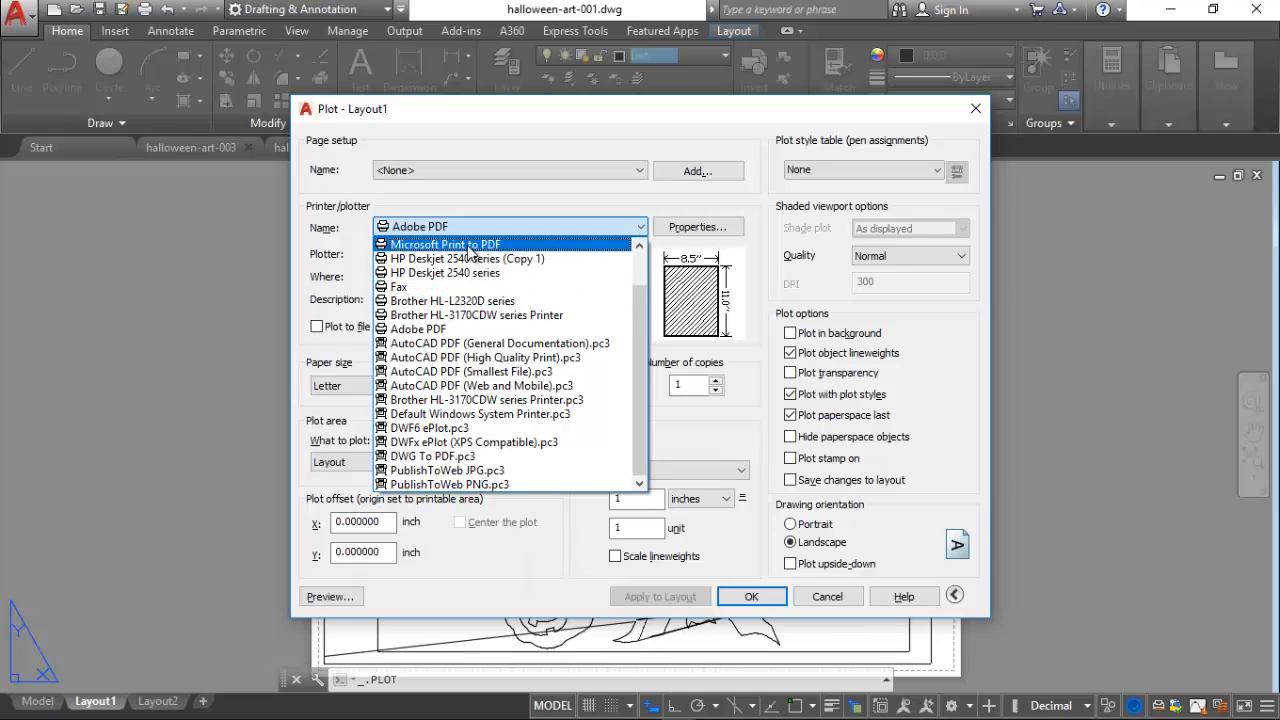
pyautogui.click(435, 328)
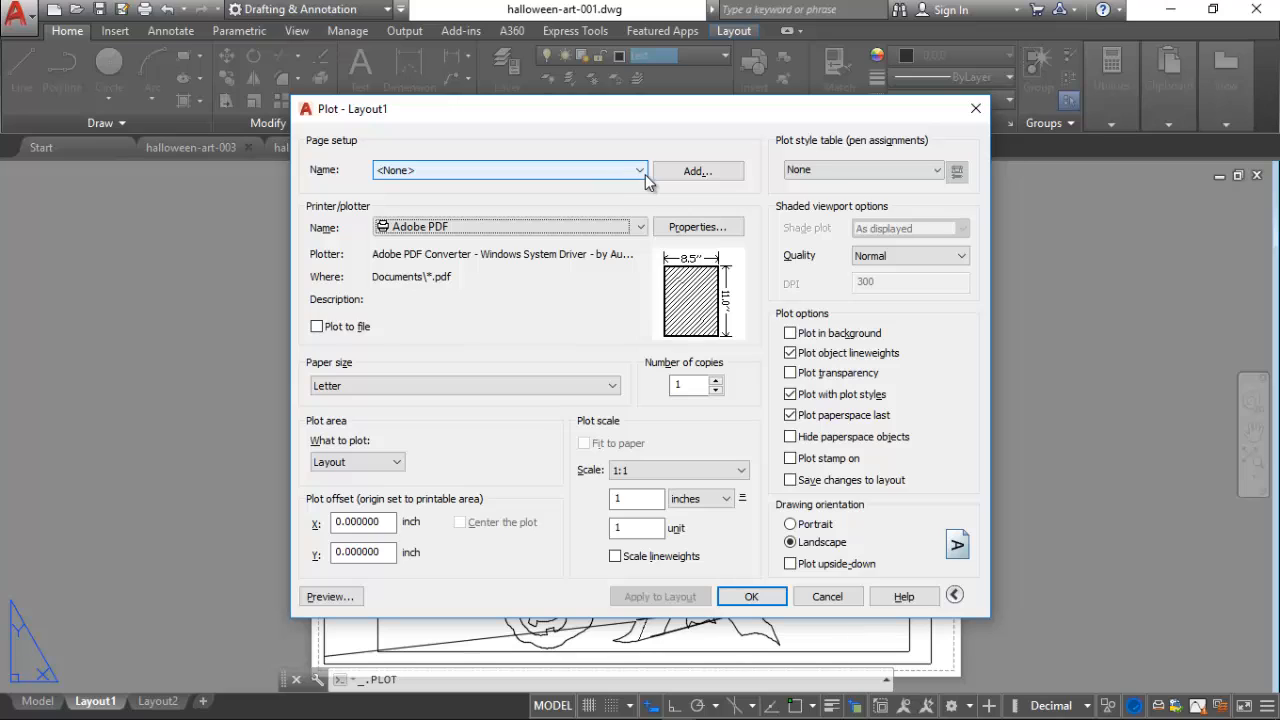
# Step: Add a page setup named with the author's surname followed by "plot setup 1", and apply it to the layout
pyautogui.click(700, 172)
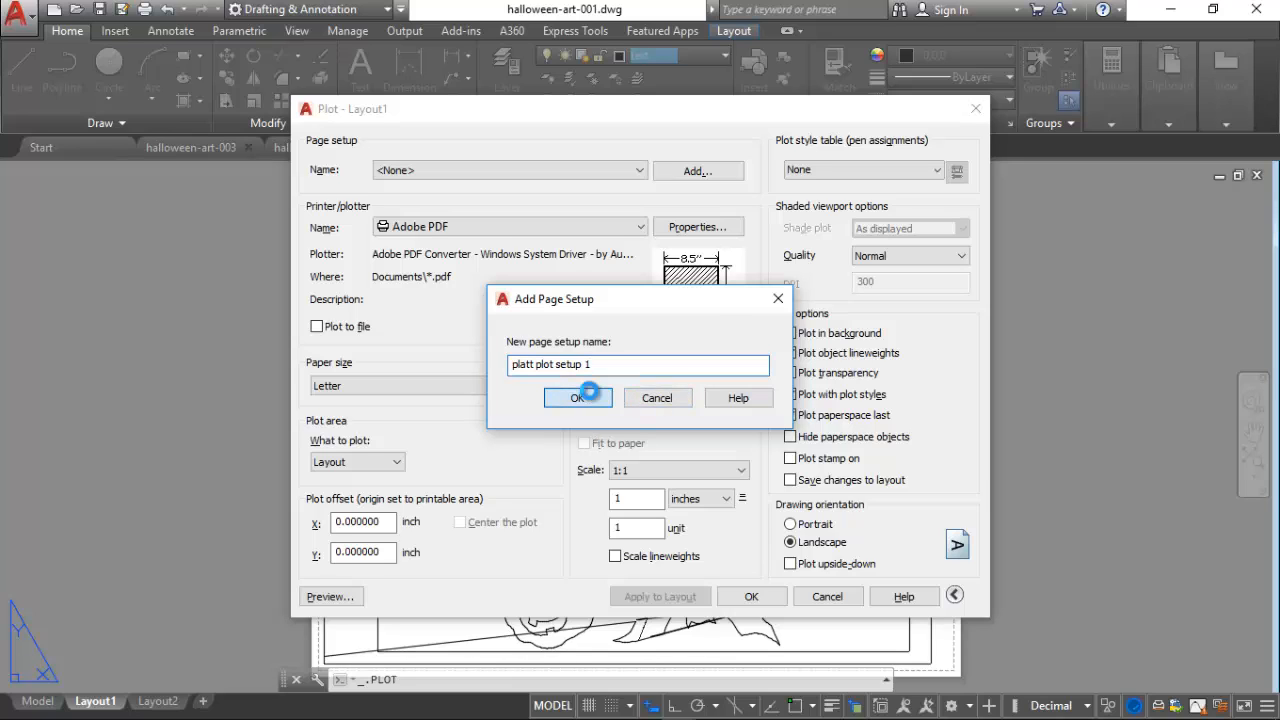
pyautogui.click(580, 397)
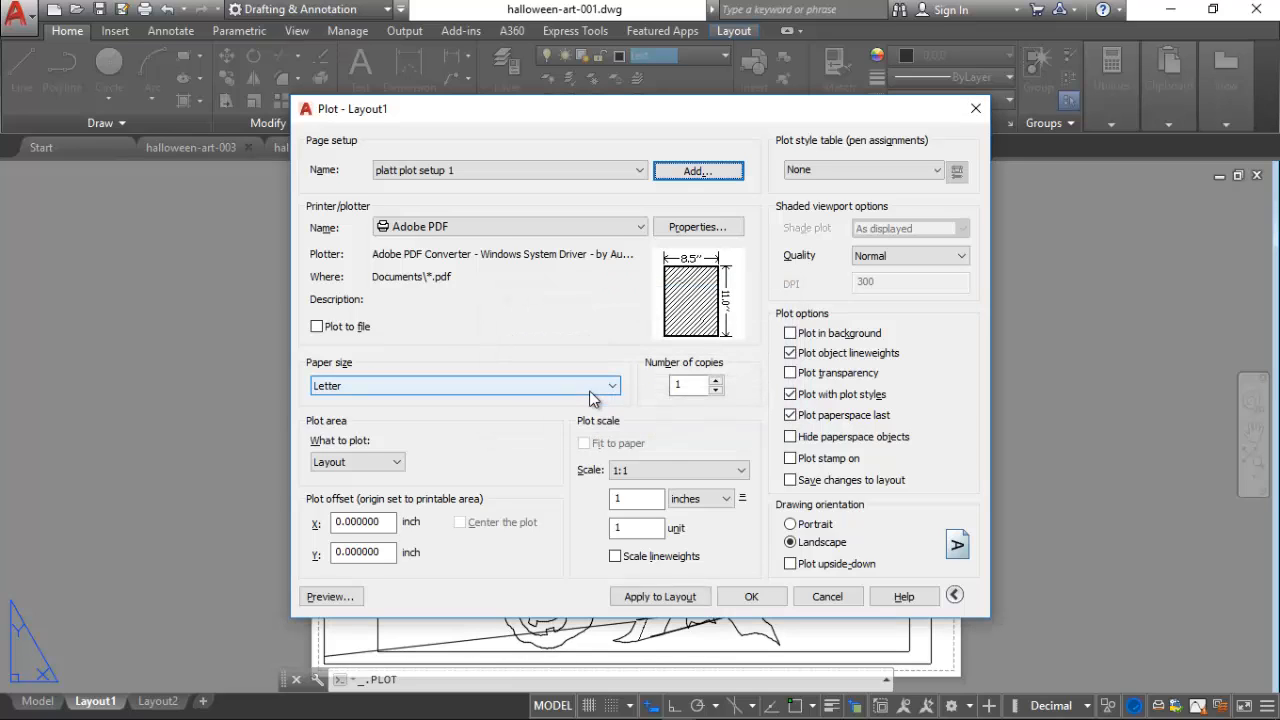
pyautogui.click(664, 596)
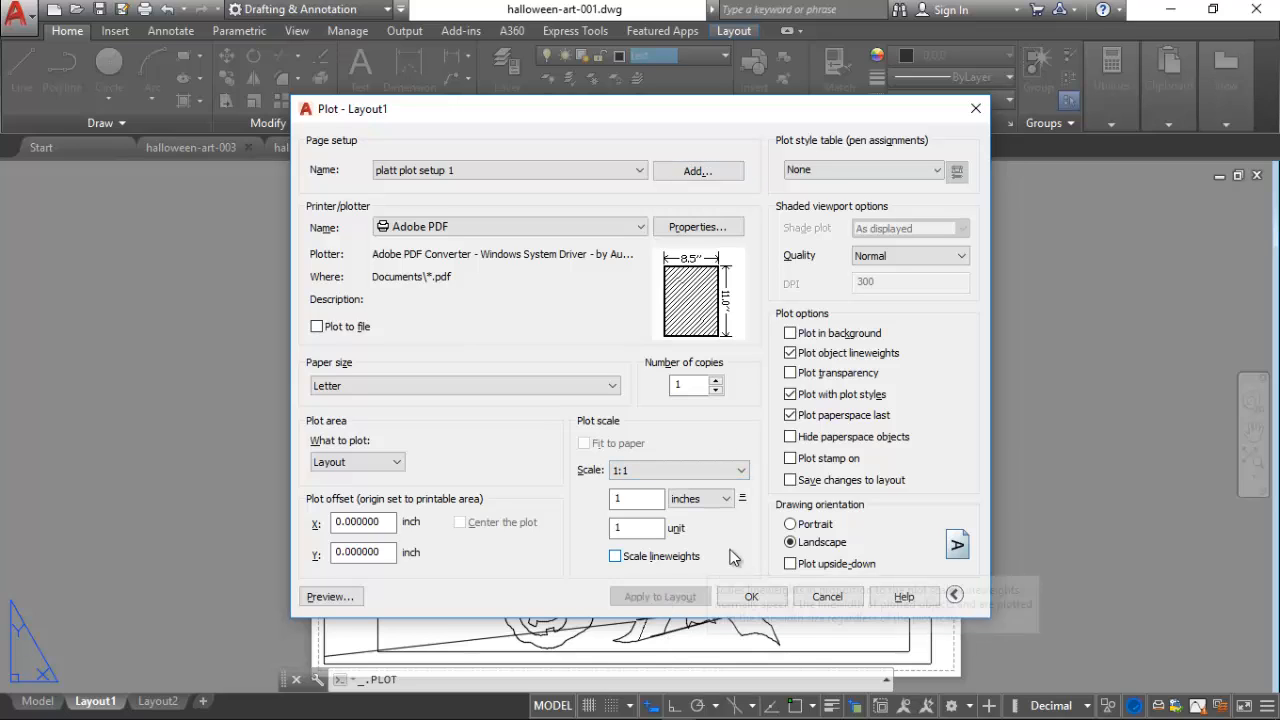
# Step: Run the plot to PDF and browse for a save location to the 1 TB Drive folder under Users on Local Disk (F:)
pyautogui.click(748, 602)
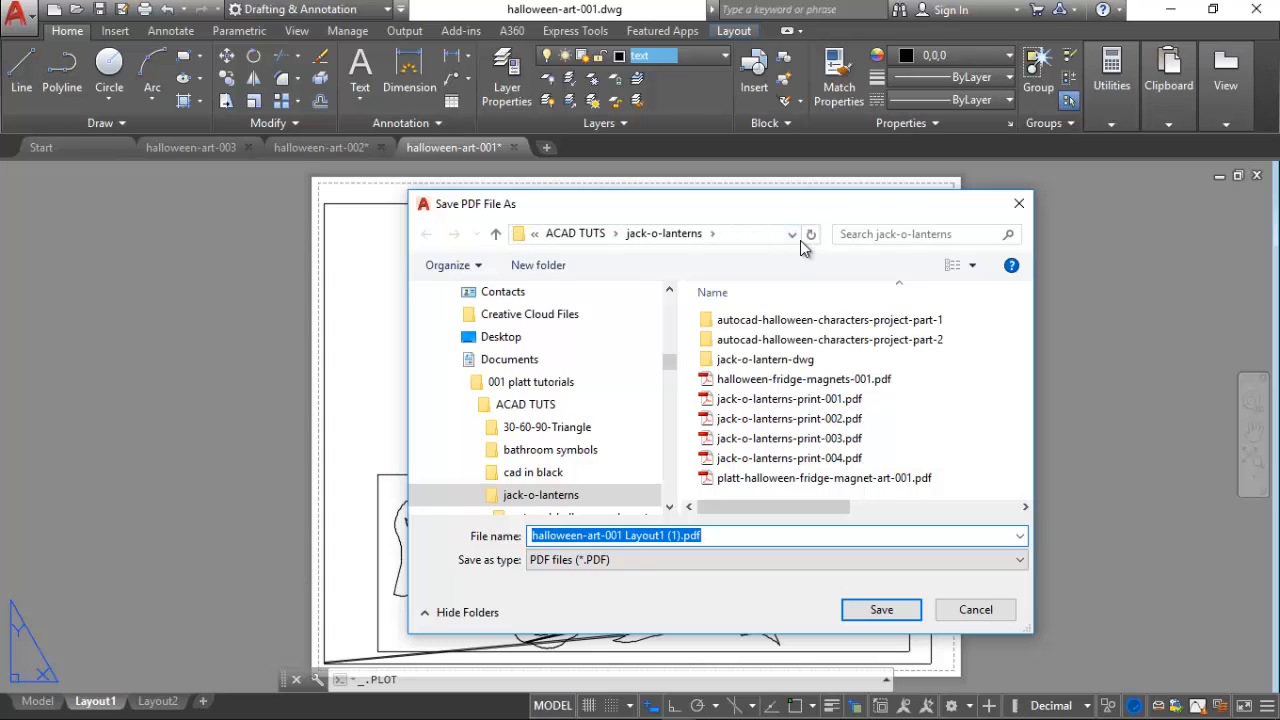
pyautogui.click(448, 362)
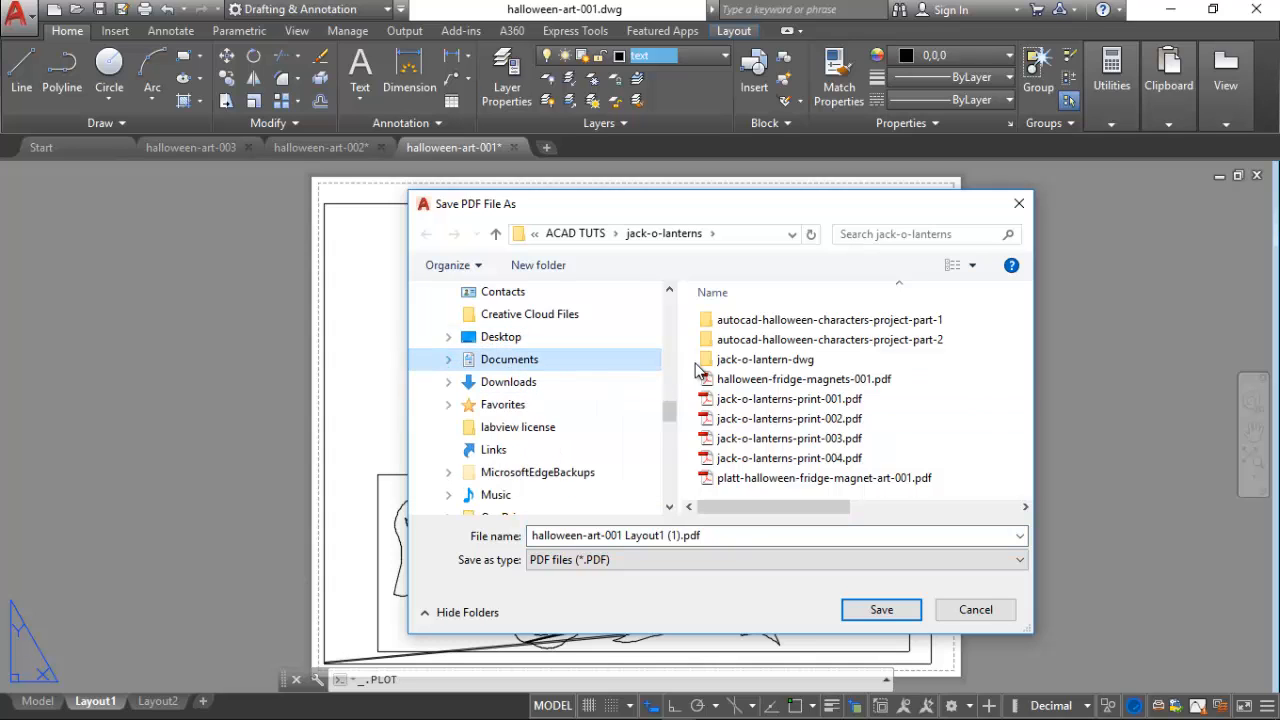
pyautogui.moveTo(668, 396); pyautogui.dragTo(668, 455)
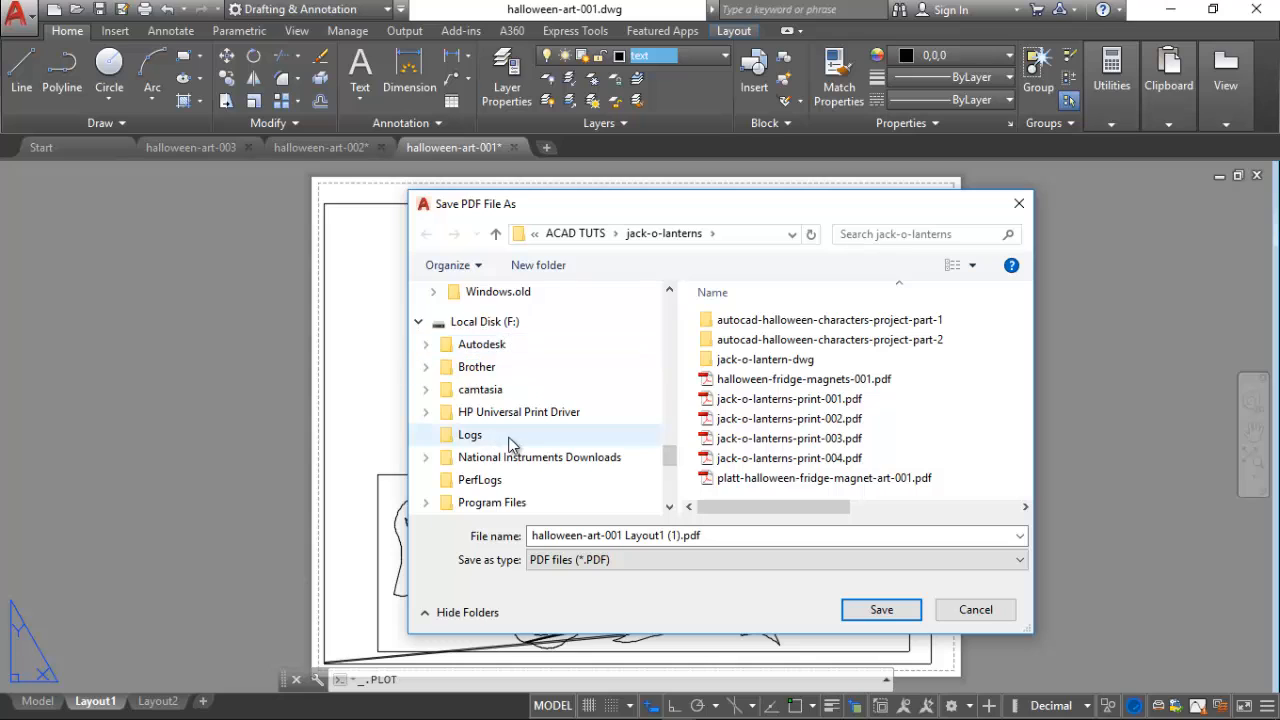
pyautogui.scroll(-1, 508, 437)
pyautogui.scroll(-1, 508, 446)
pyautogui.scroll(-3, 506, 445)
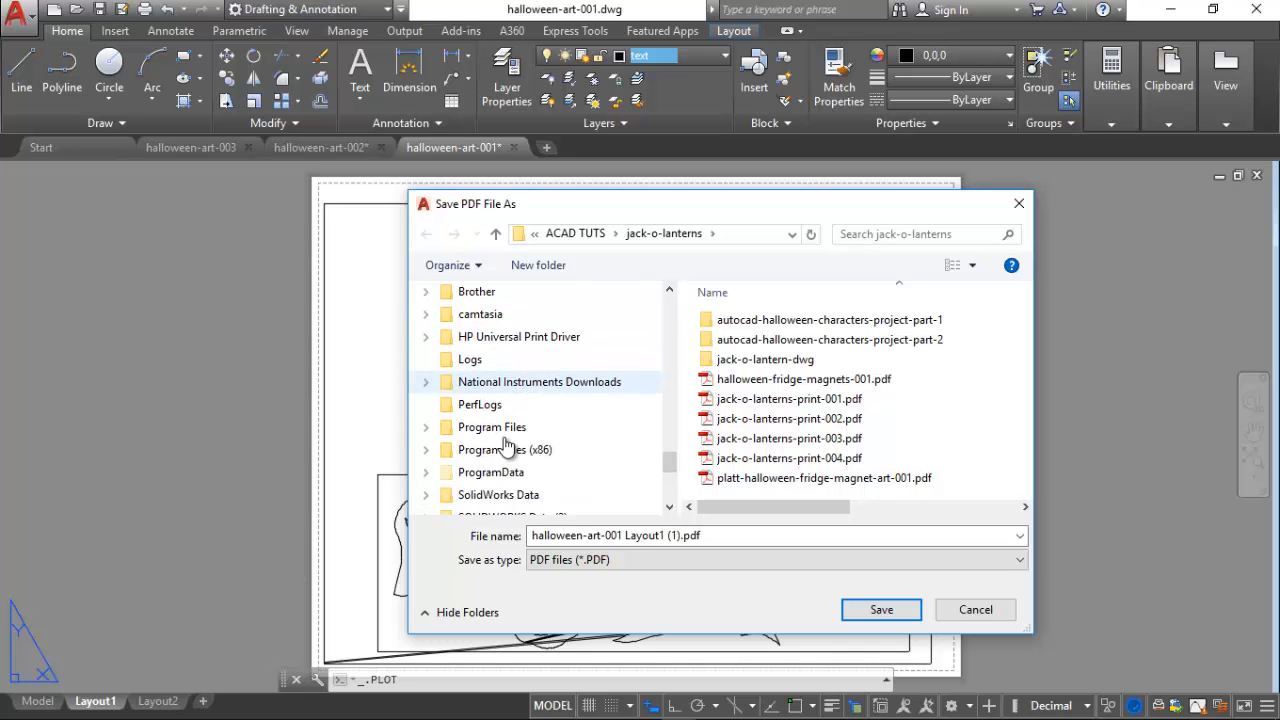
pyautogui.scroll(-3, 506, 445)
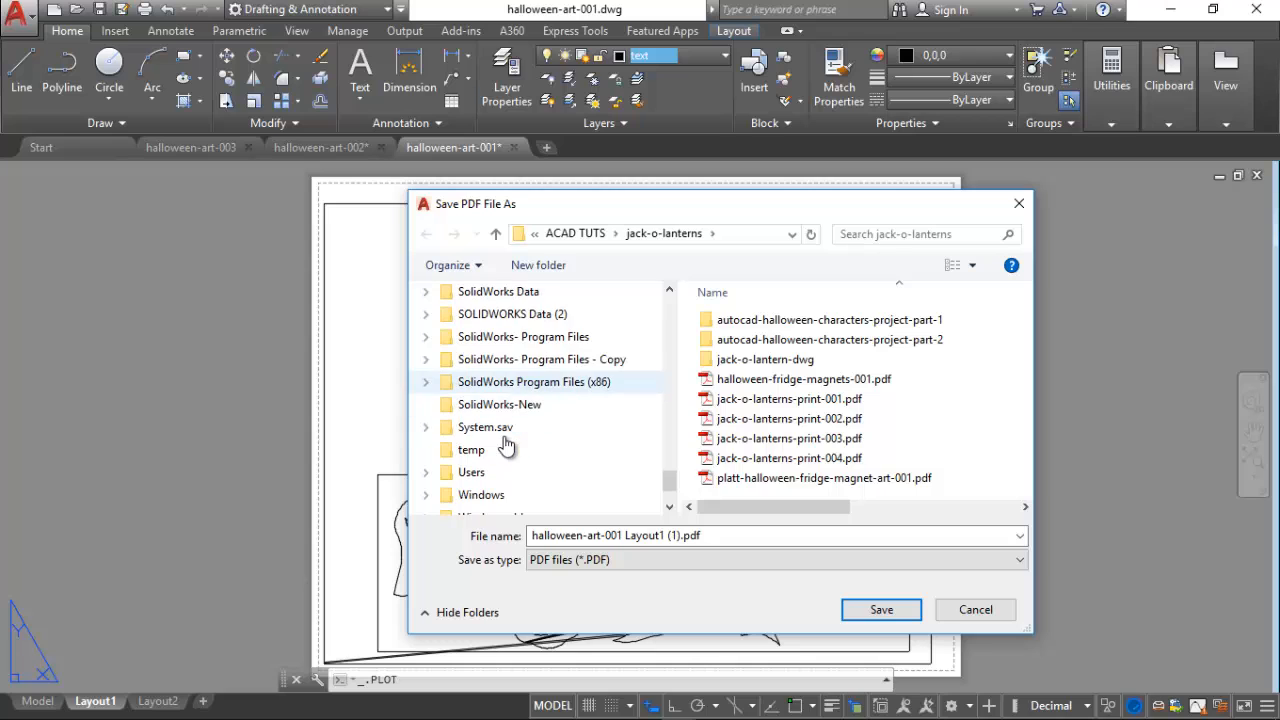
pyautogui.click(447, 475)
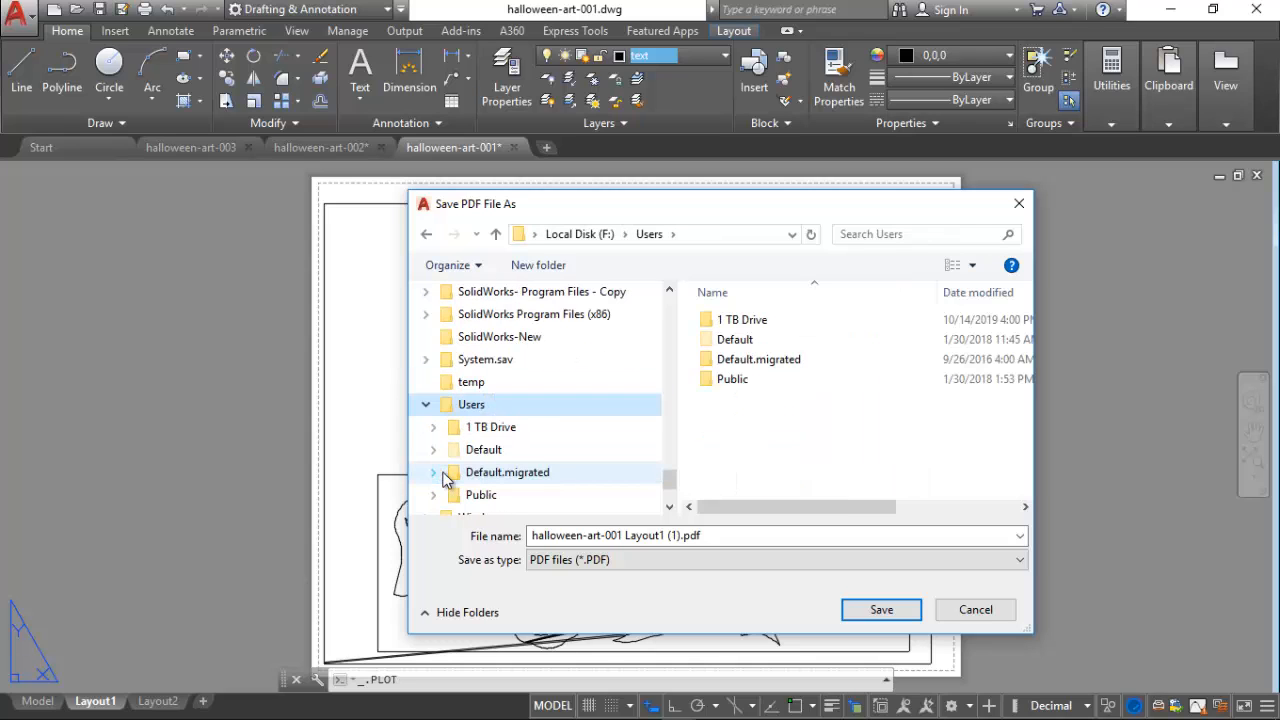
pyautogui.click(474, 425)
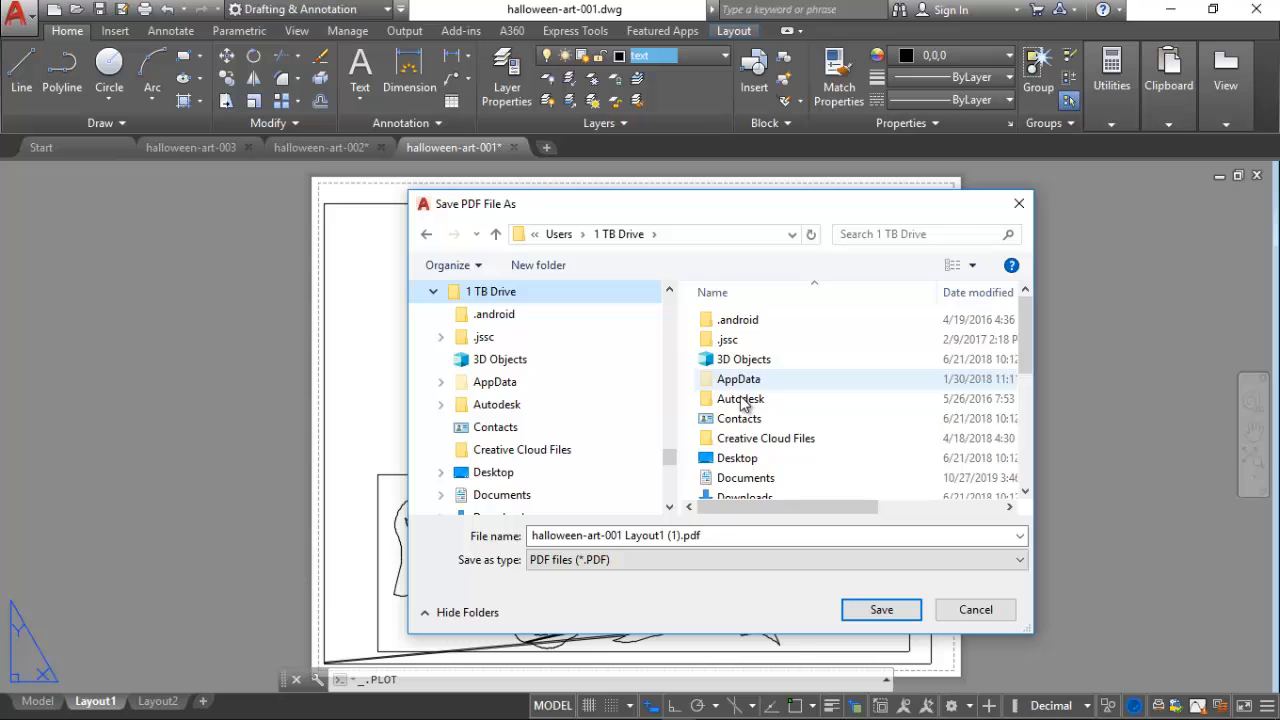
# Step: Set the PDF's save location to the jack-o-lanterns folder in ACAD TUTS, inside the tutorials folder in Documents
pyautogui.doubleClick(740, 478)
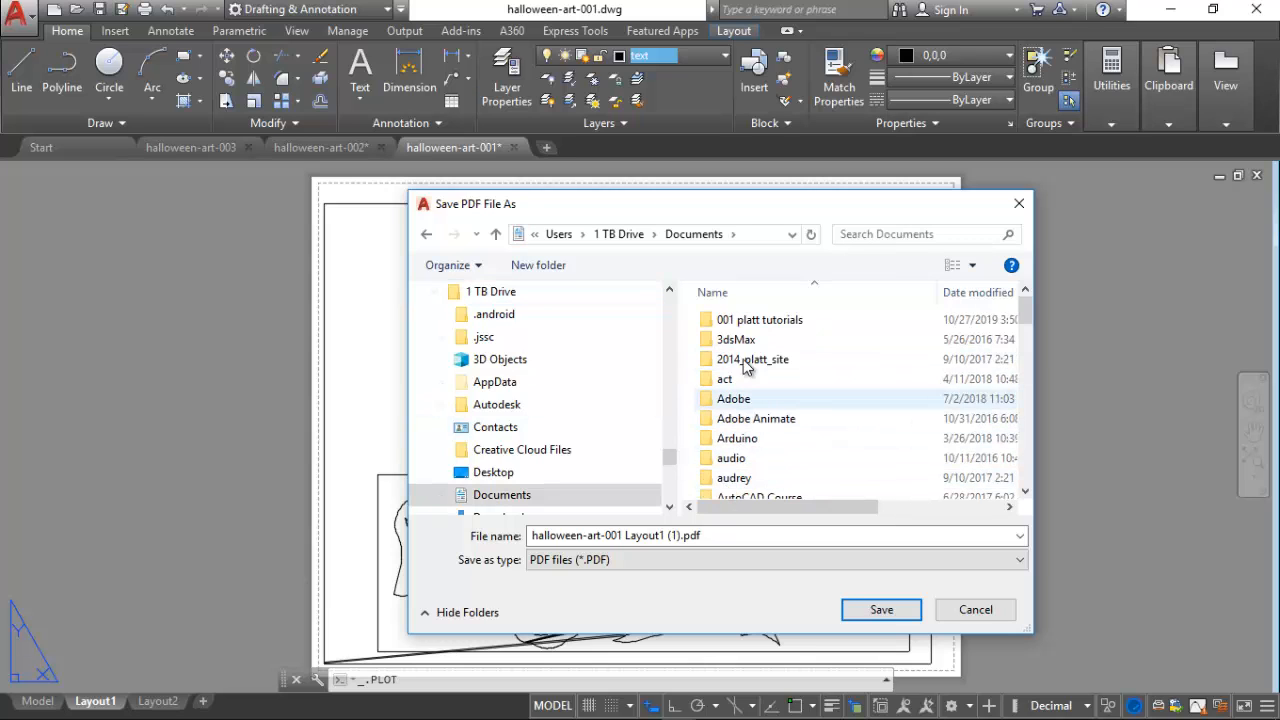
pyautogui.doubleClick(758, 324)
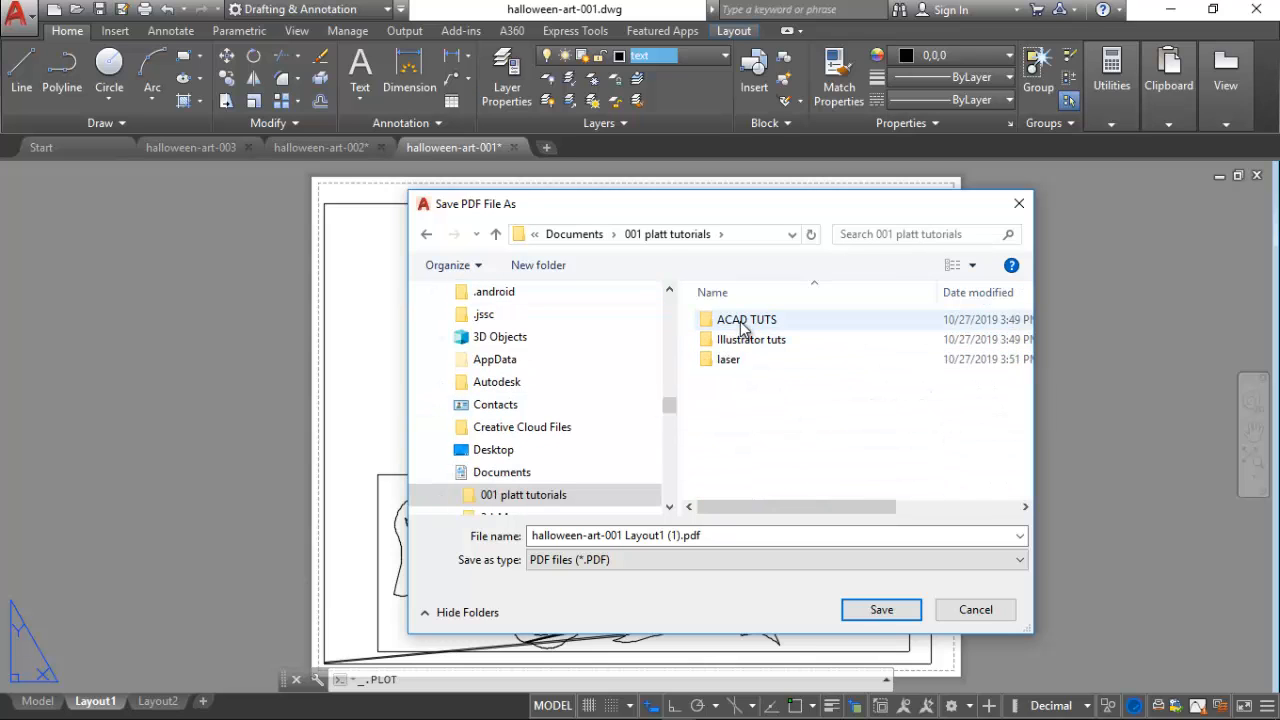
pyautogui.doubleClick(735, 320)
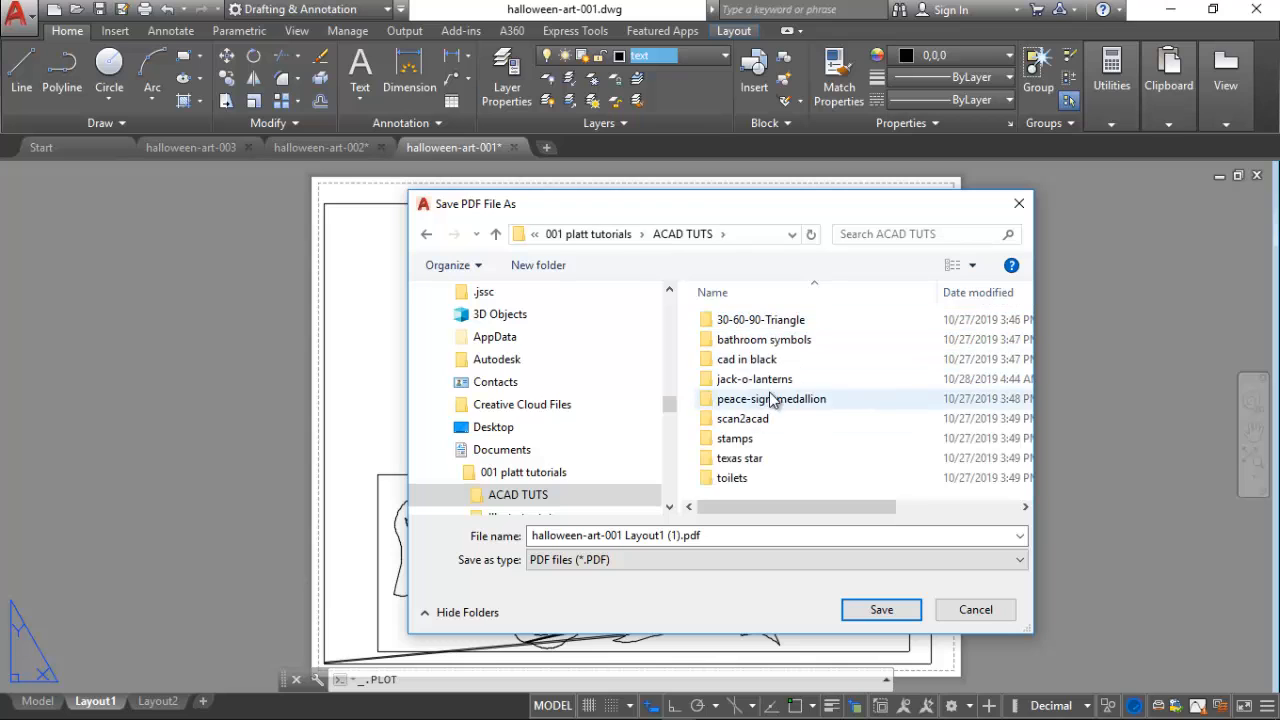
pyautogui.doubleClick(716, 380)
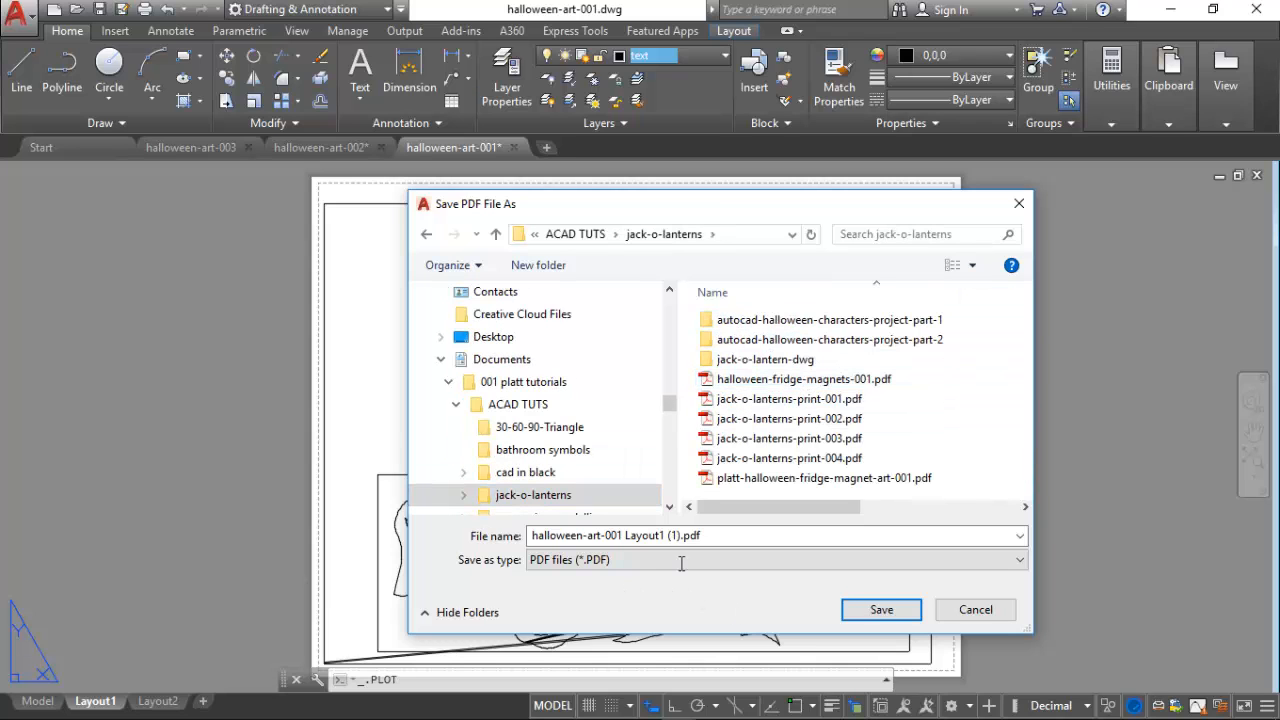
# Step: Name the PDF with the author's surname followed by "-halloween-fridge-magnet-art-002", based on the existing 001 file's name, and save it
pyautogui.moveTo(706, 537); pyautogui.dragTo(484, 520)
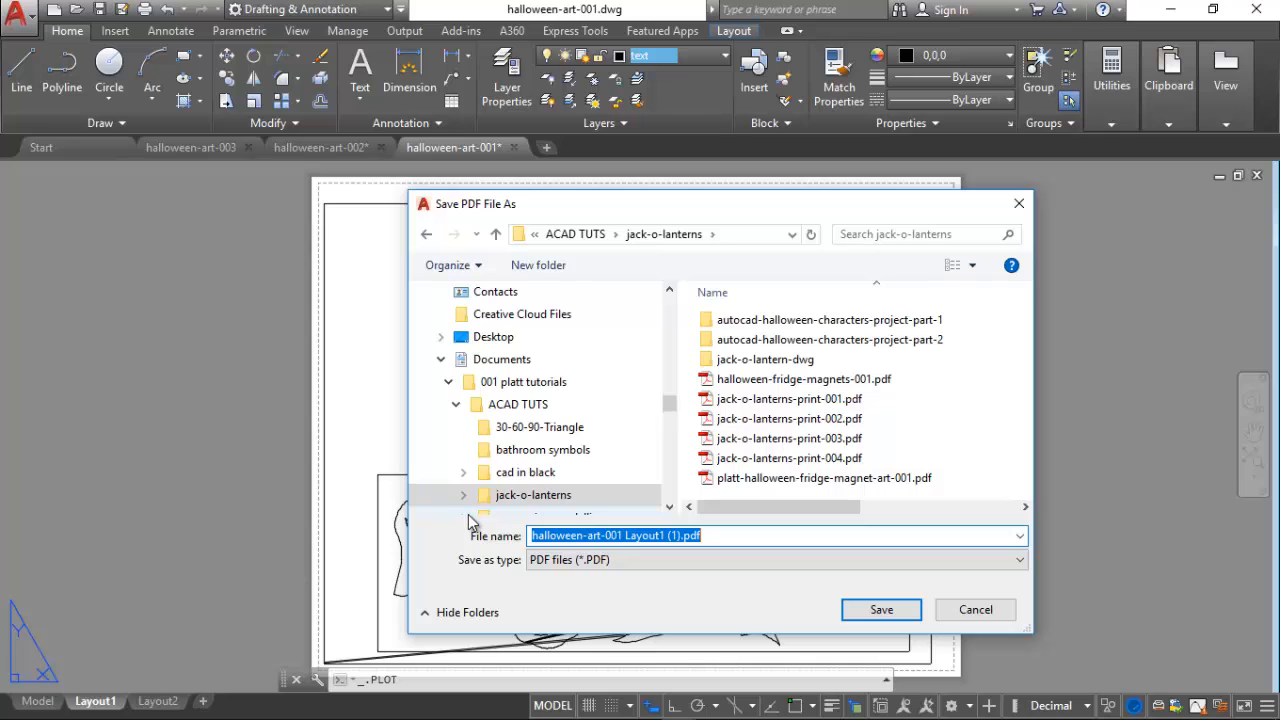
pyautogui.click(831, 480)
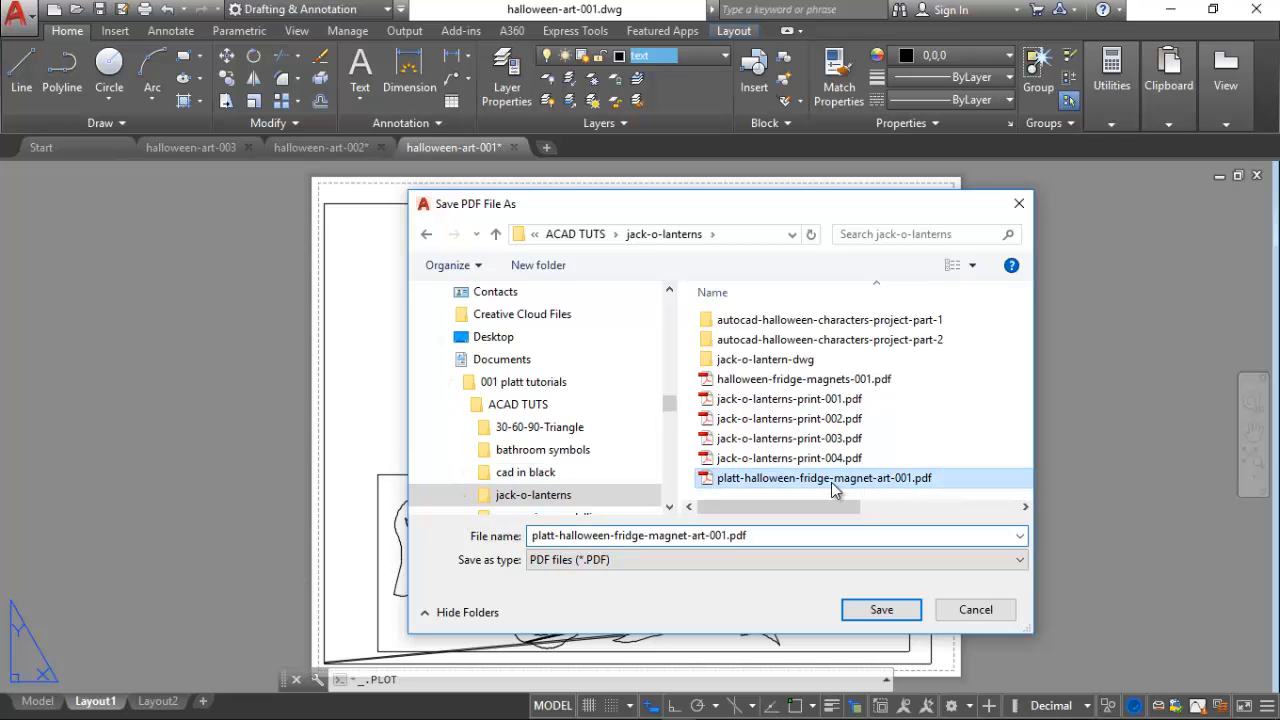
pyautogui.click(722, 537)
pyautogui.click(722, 537)
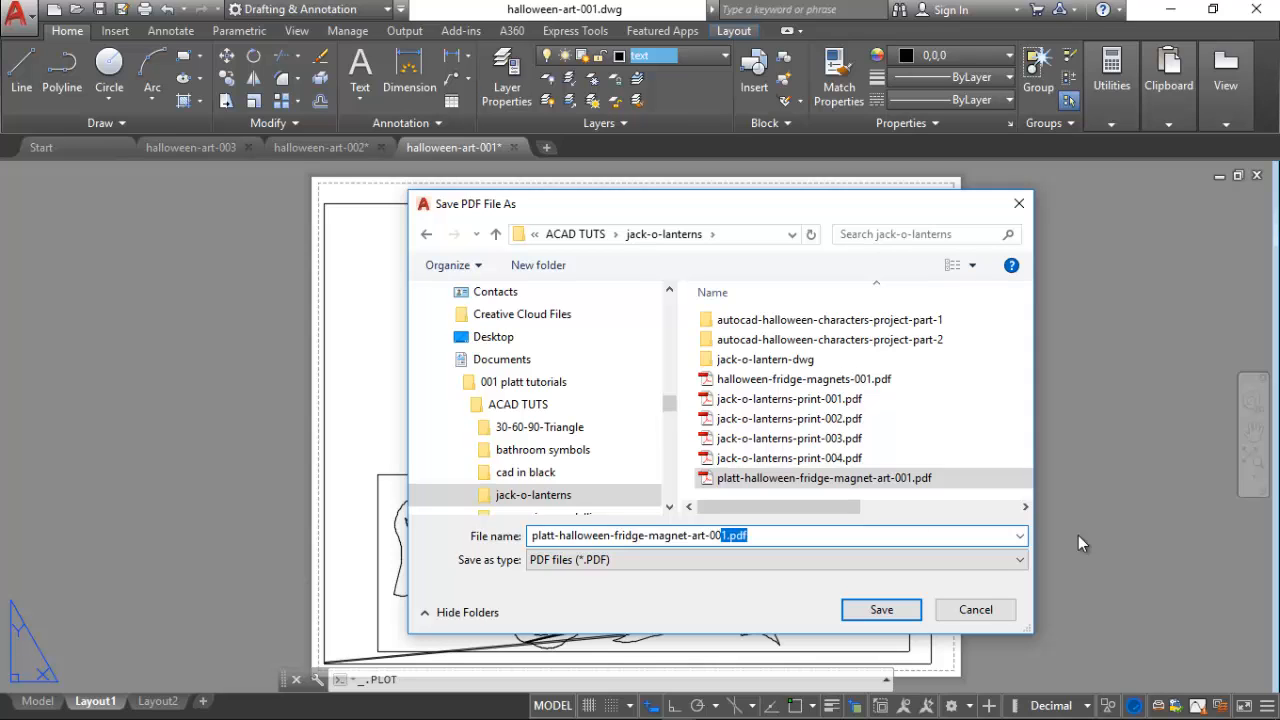
pyautogui.write('2')
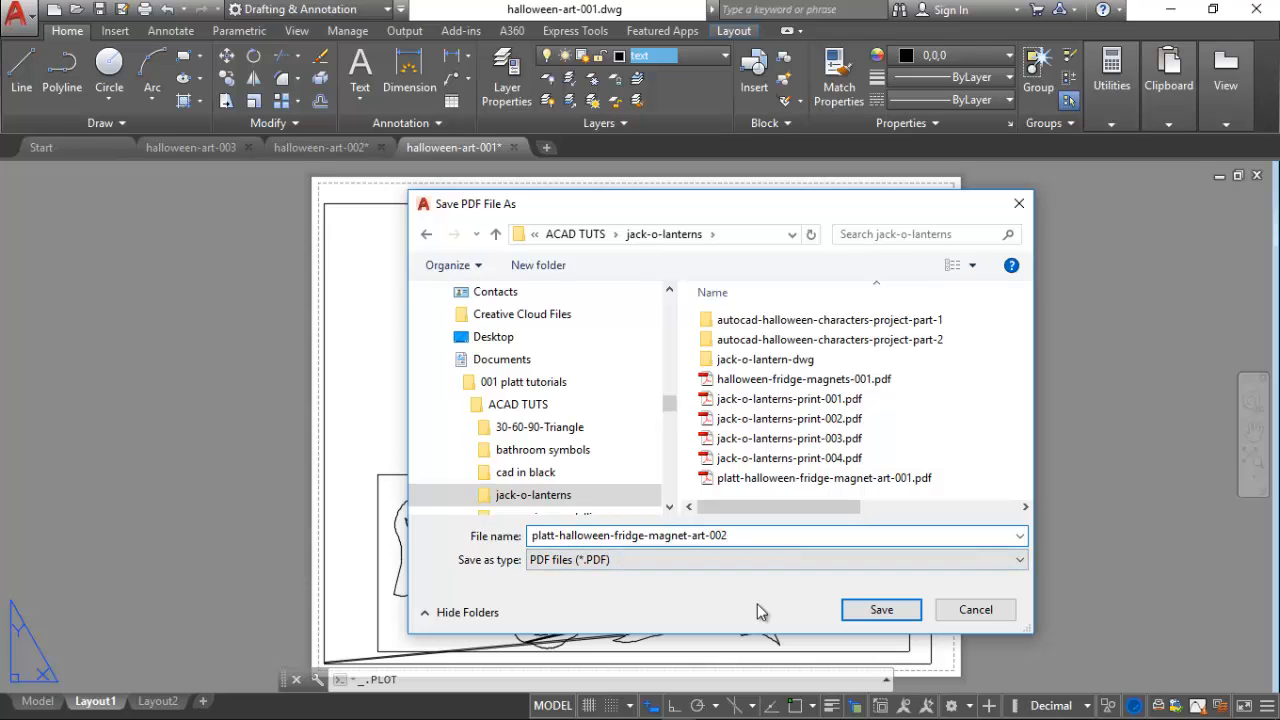
pyautogui.click(881, 609)
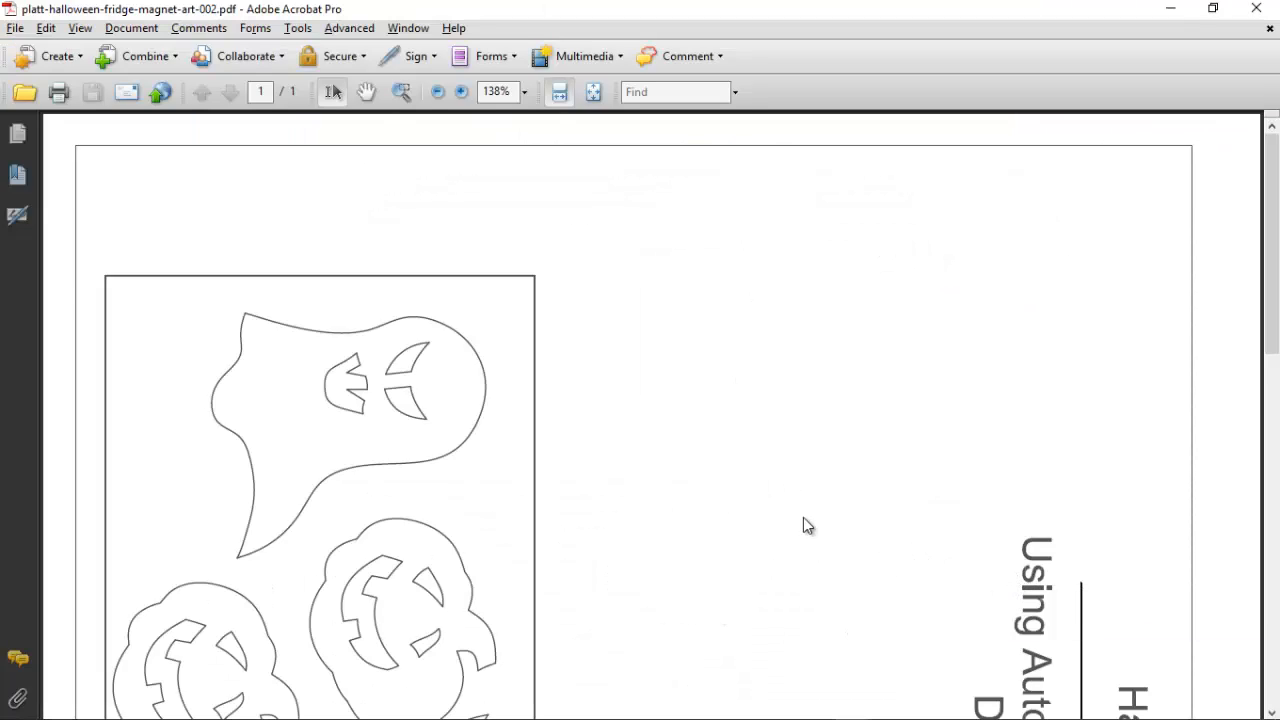
# Step: Fit the whole page of the plotted PDF in view and rotate the view counterclockwise to inspect it upright
pyautogui.click(593, 91)
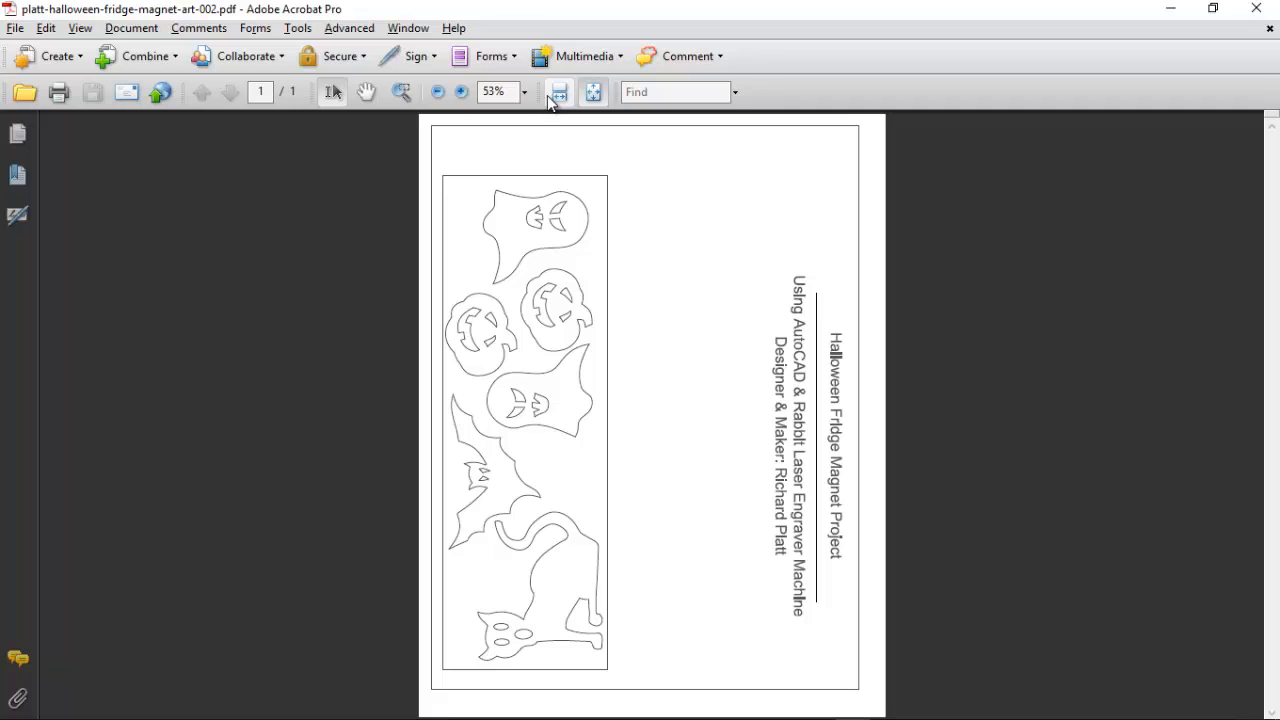
pyautogui.click(80, 28)
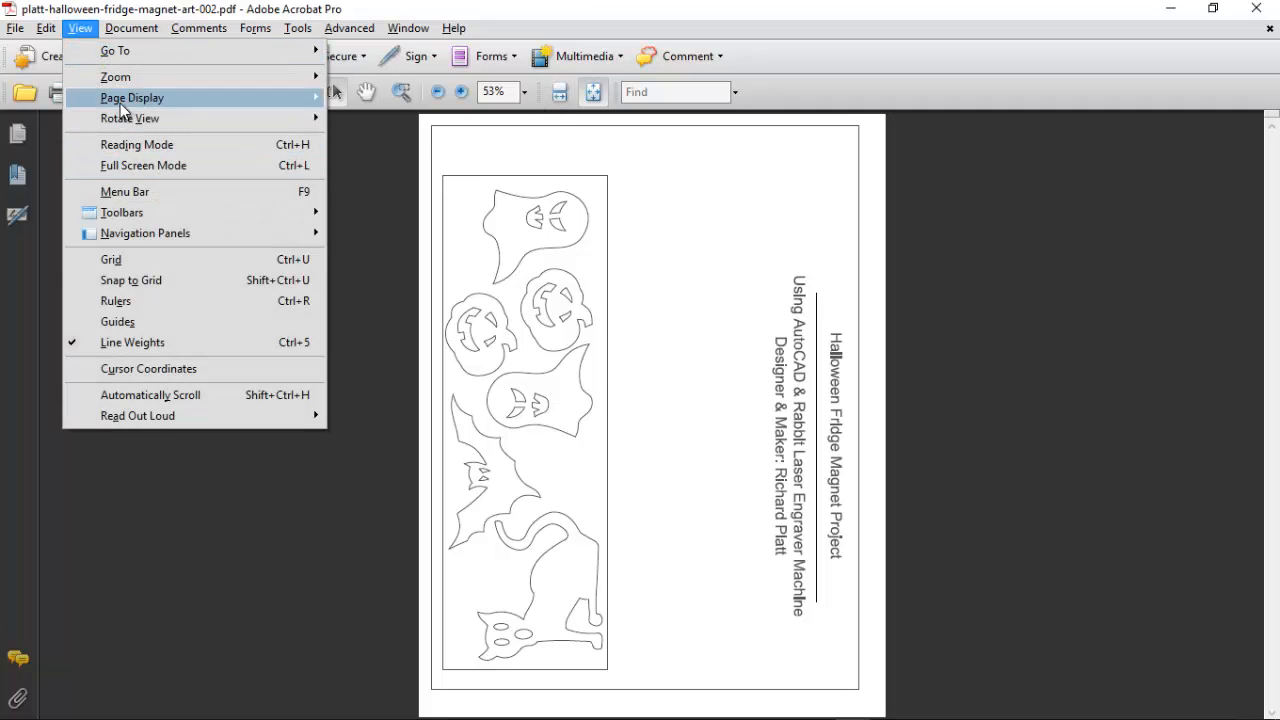
pyautogui.moveTo(126, 118)
pyautogui.click(370, 139)
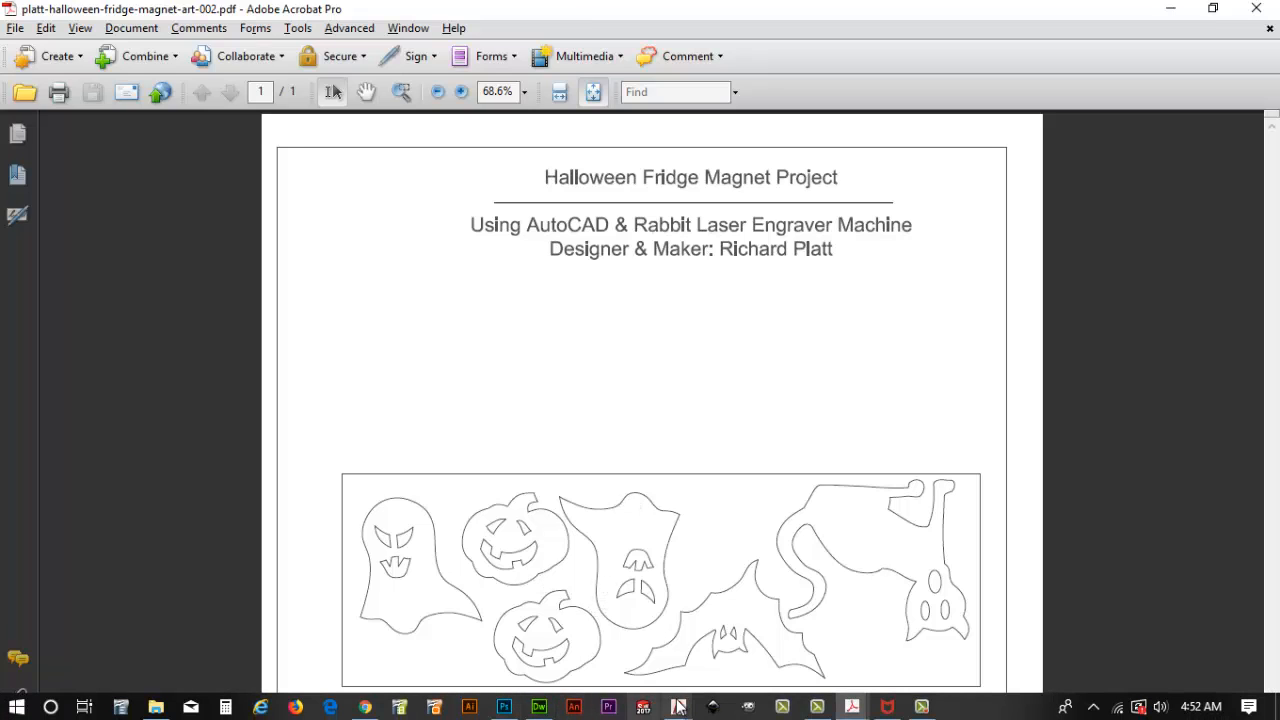
# Step: Switch back to the halloween-art-001 drawing in AutoCAD, review the plot and publish details of the finished job, and close them
pyautogui.click(678, 707)
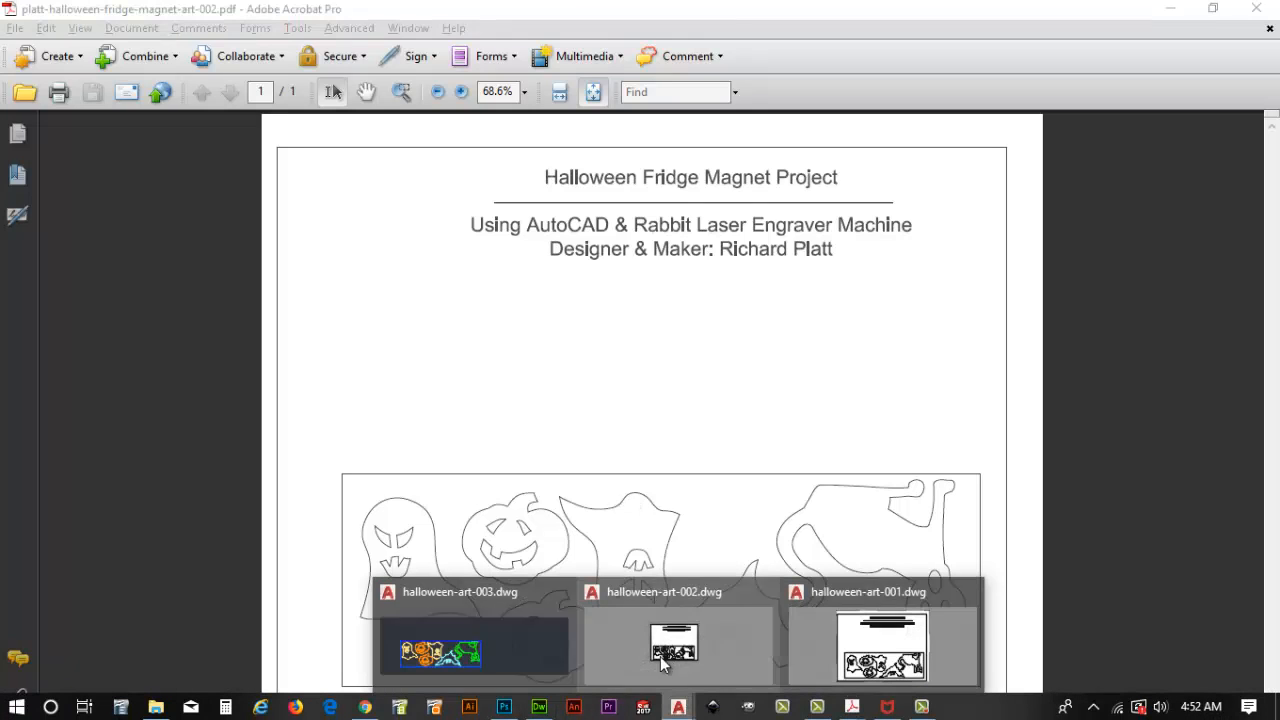
pyautogui.click(845, 630)
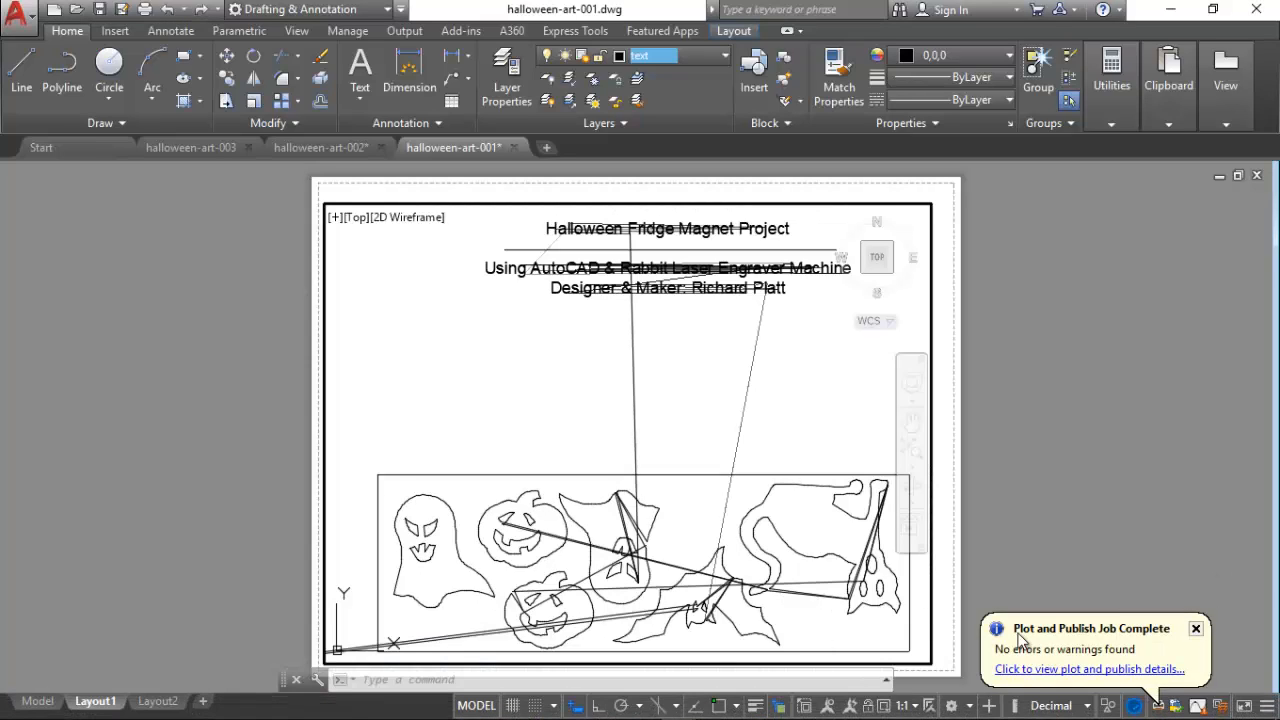
pyautogui.click(1158, 670)
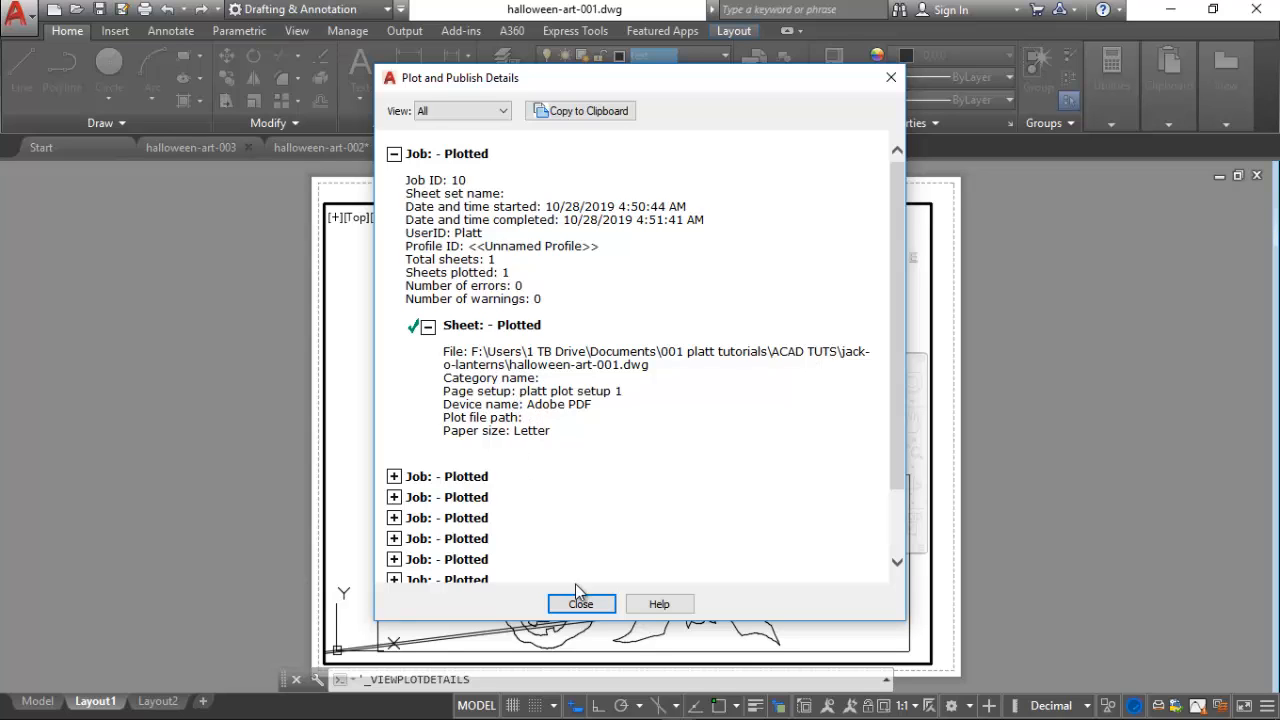
pyautogui.scroll(-2, 613, 533)
pyautogui.scroll(3, 613, 533)
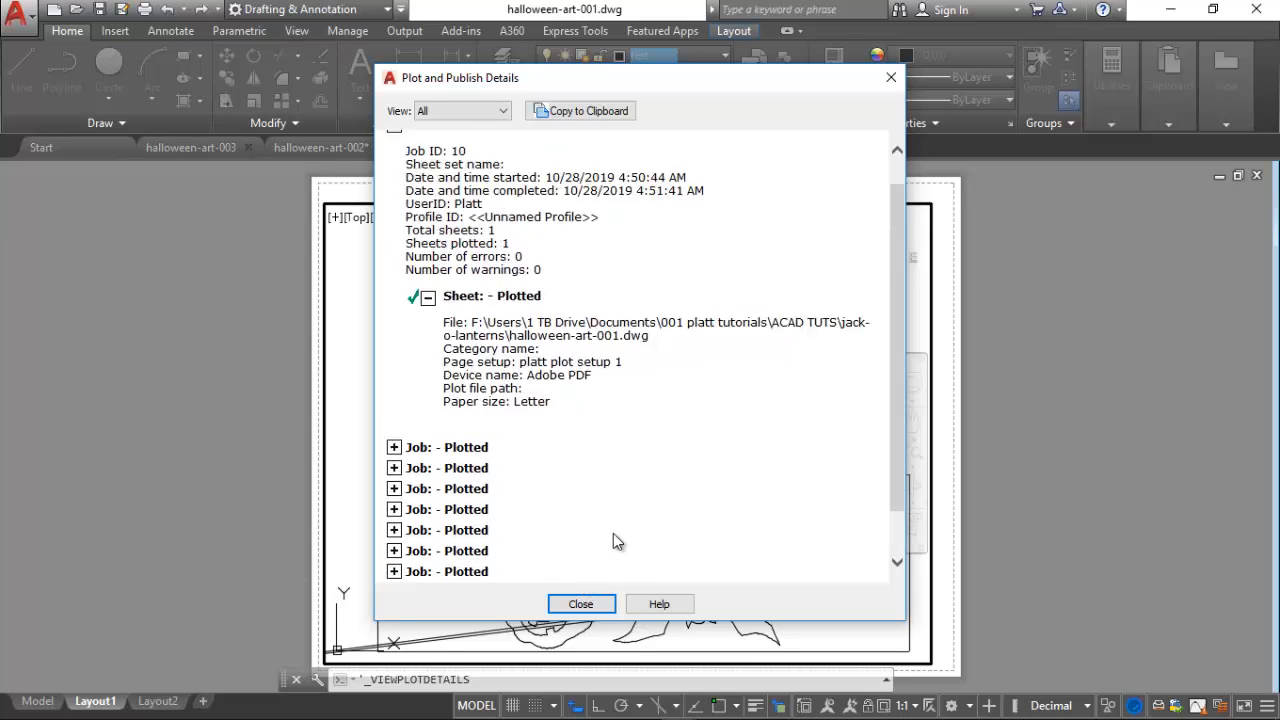
pyautogui.click(580, 605)
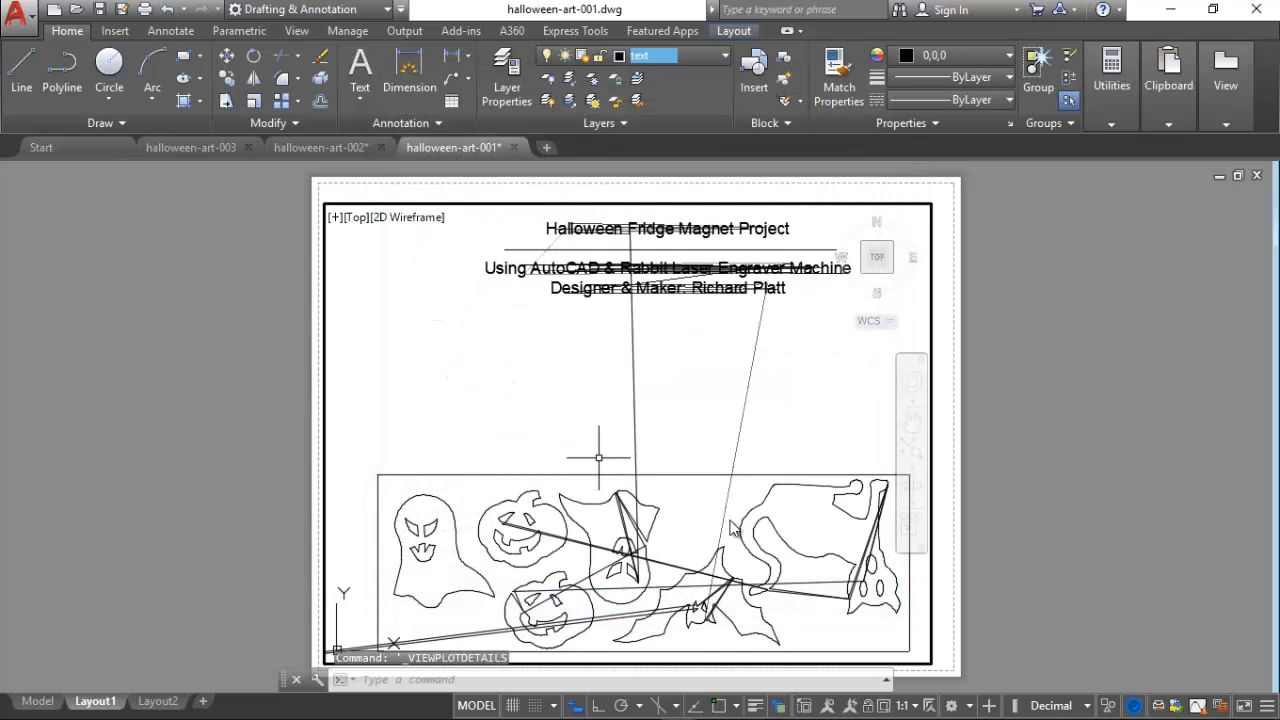